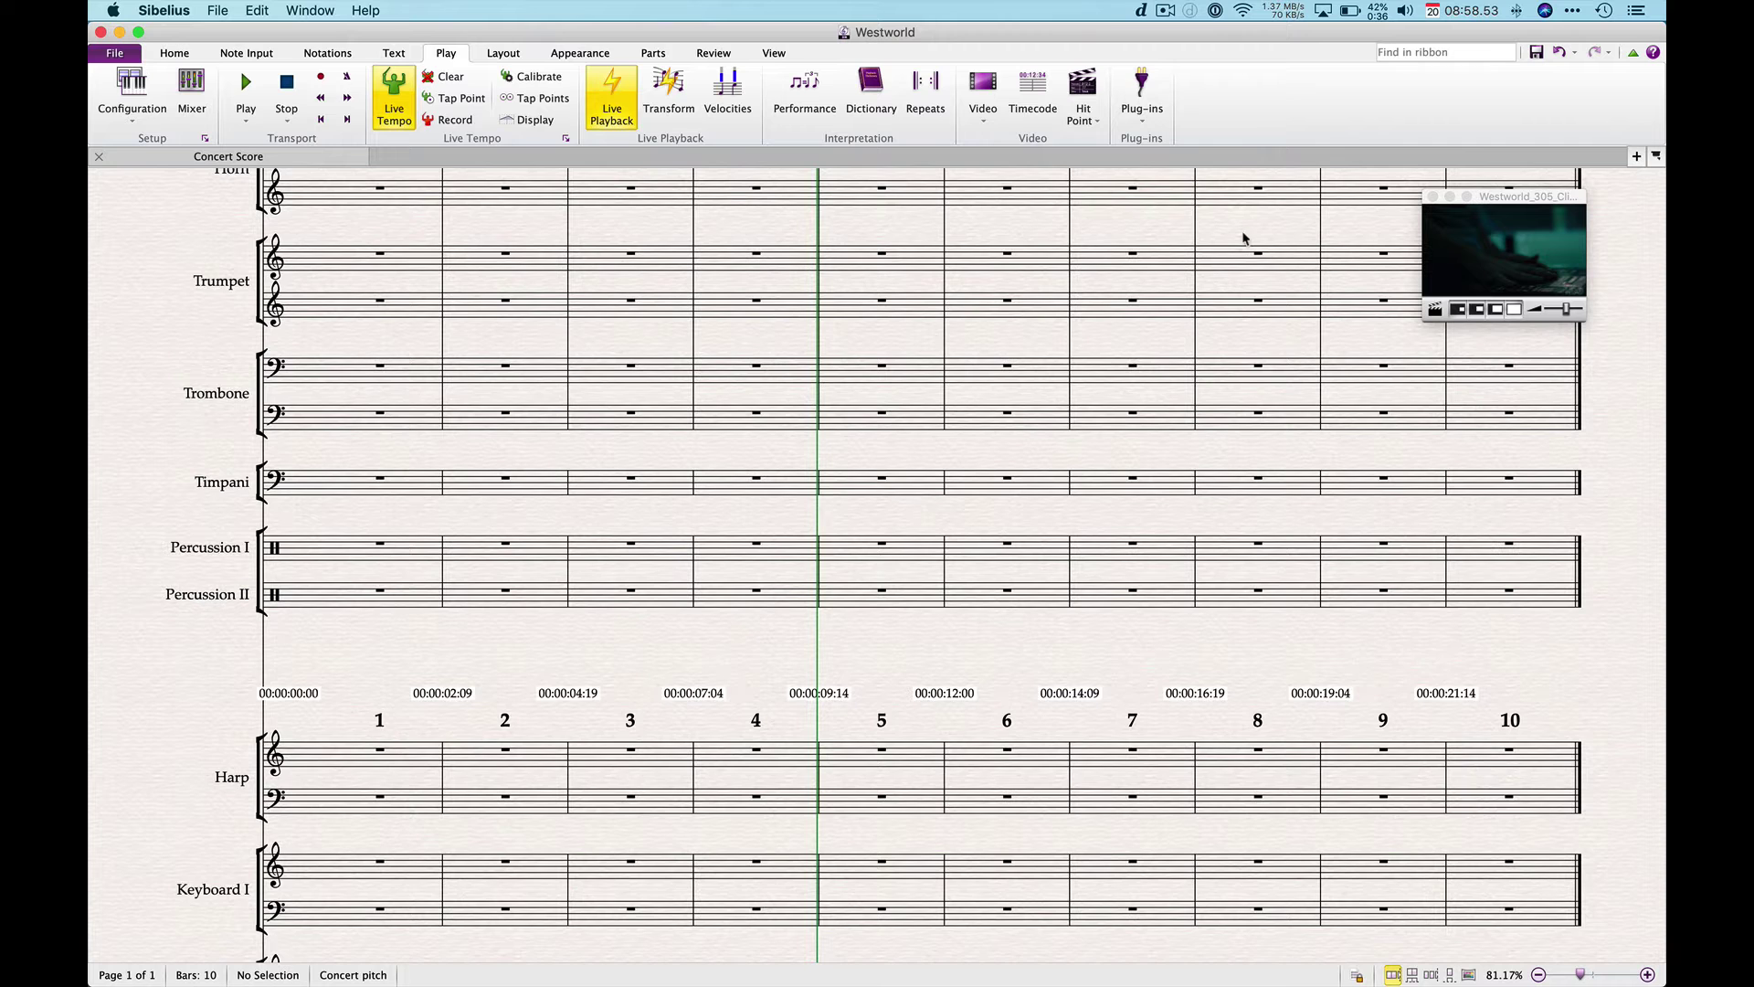
Play the score and its synced video from bar 10 of the lower horn staff, then stop playback
scroll(1243, 233, right, 5)
scroll(1243, 232, up, 1)
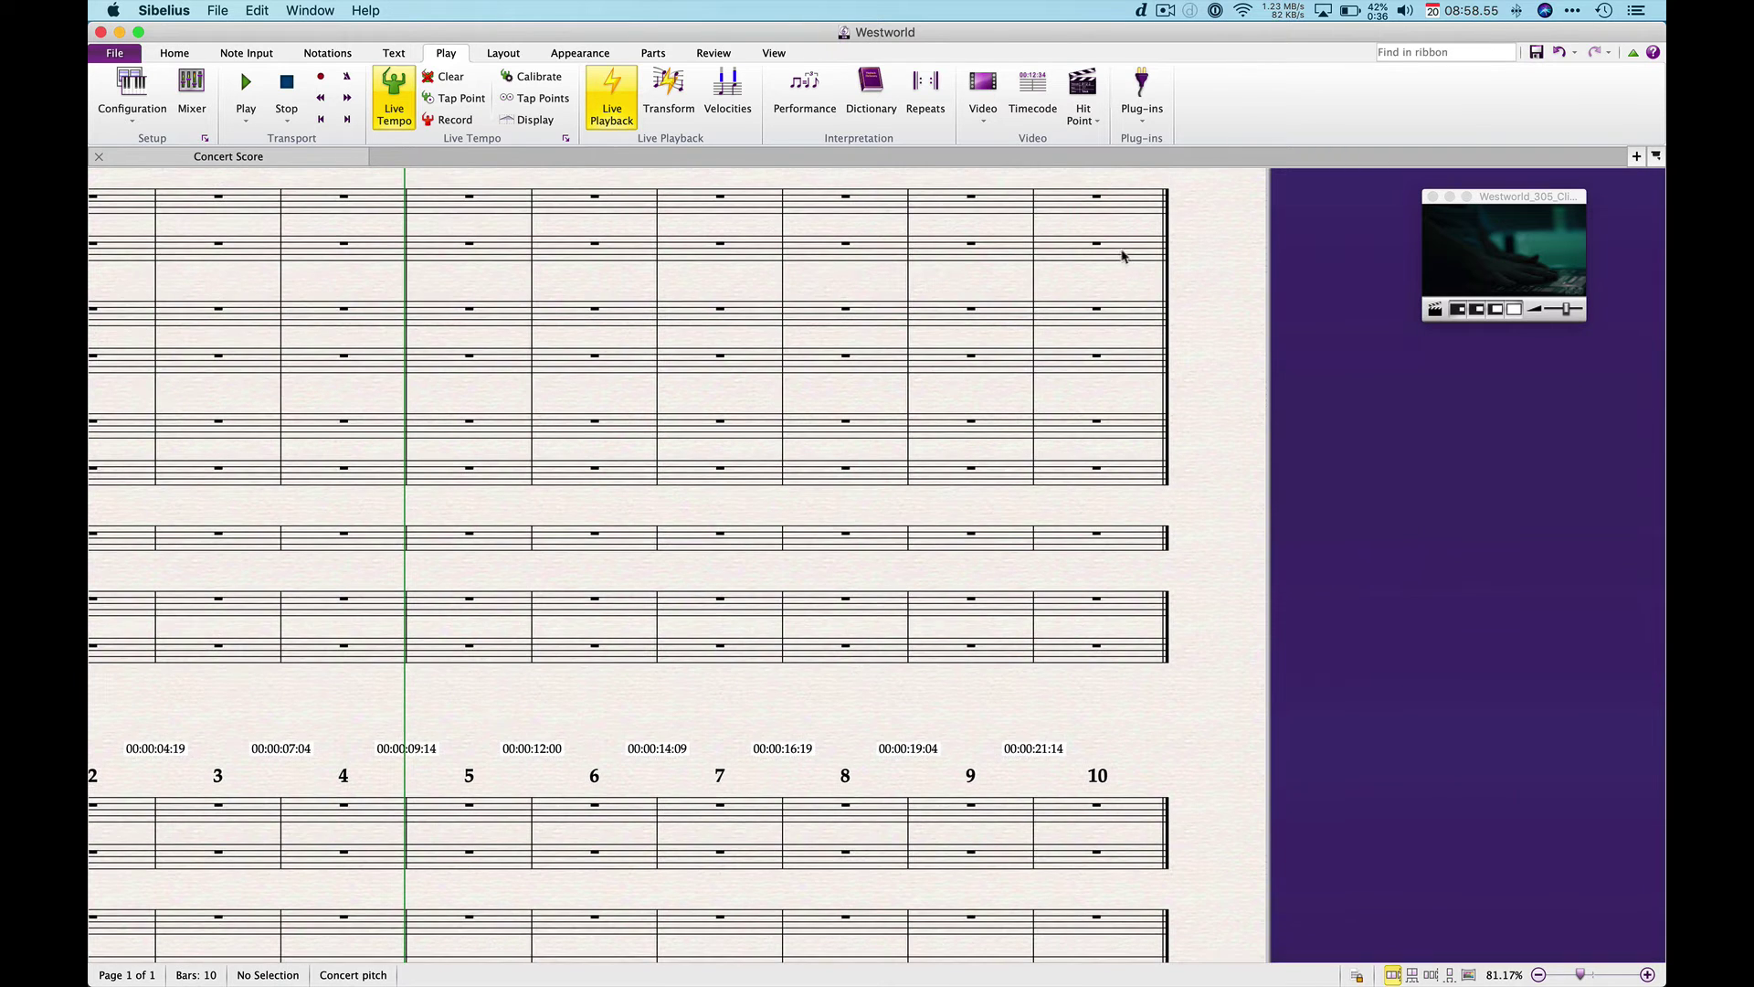
click(1097, 244)
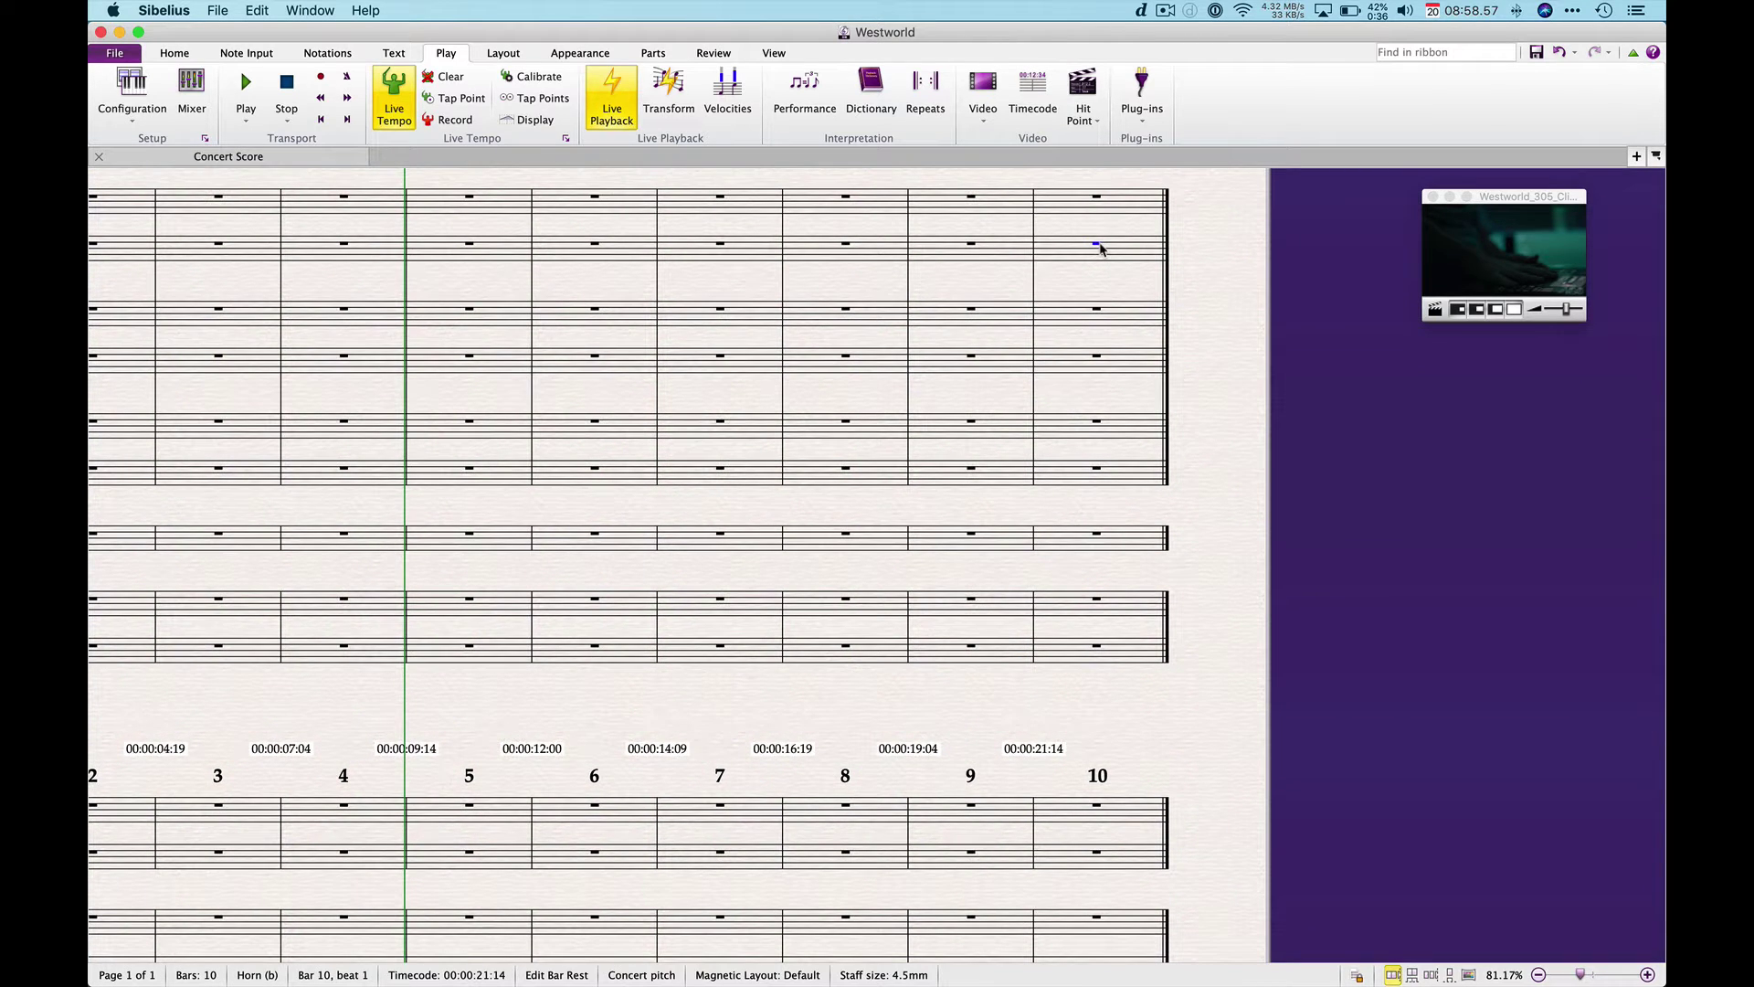
key(space)
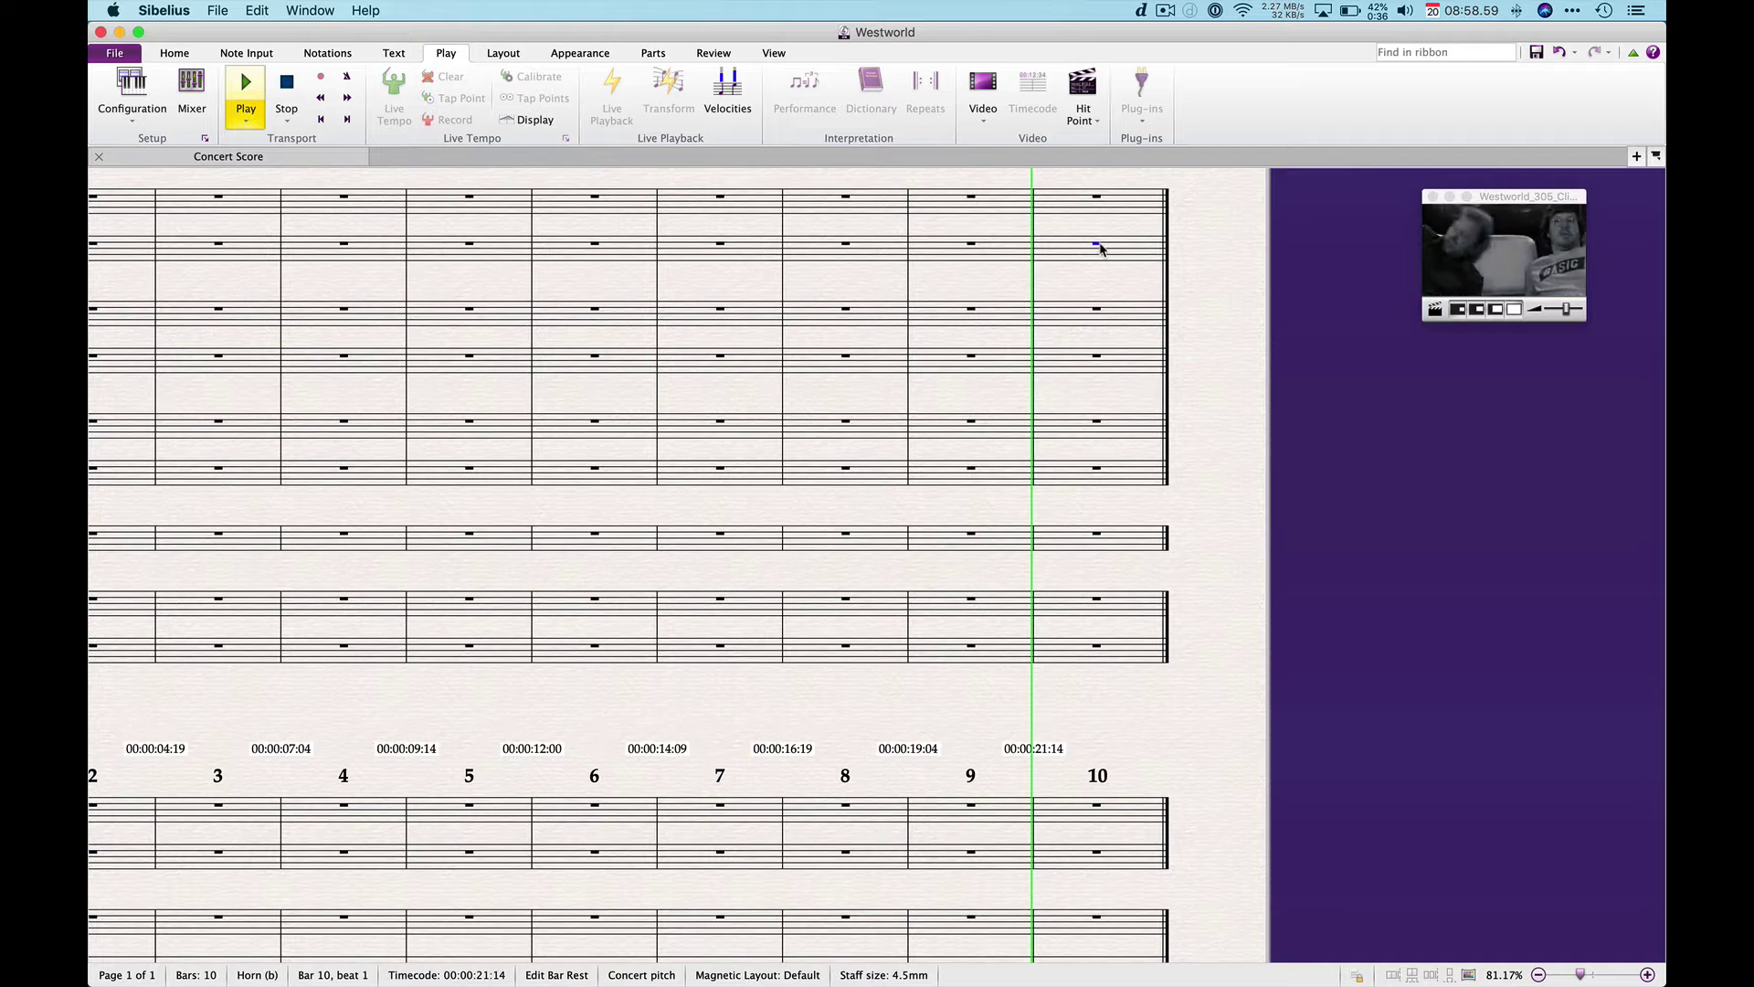
key(space)
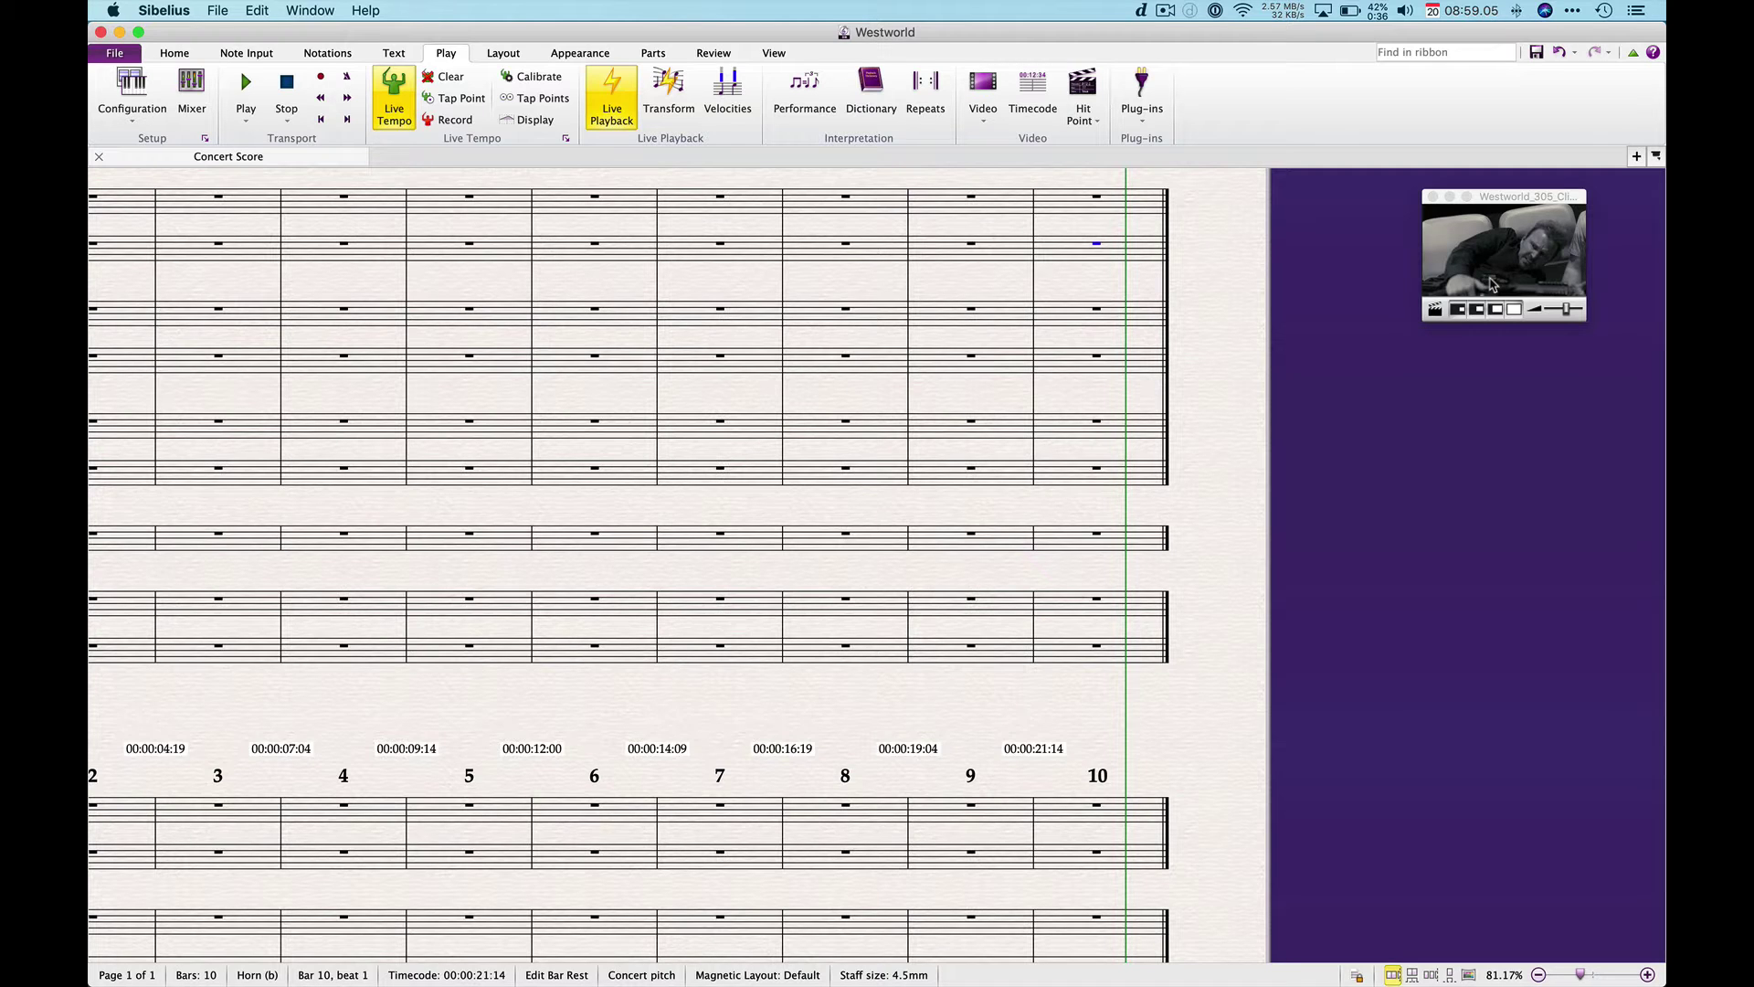
Add 500 bars matching the time signature to the end of the score and leave nothing selected
click(1435, 309)
scroll(1112, 423, left, 5)
scroll(1112, 423, up, 5)
scroll(1112, 423, up, 4)
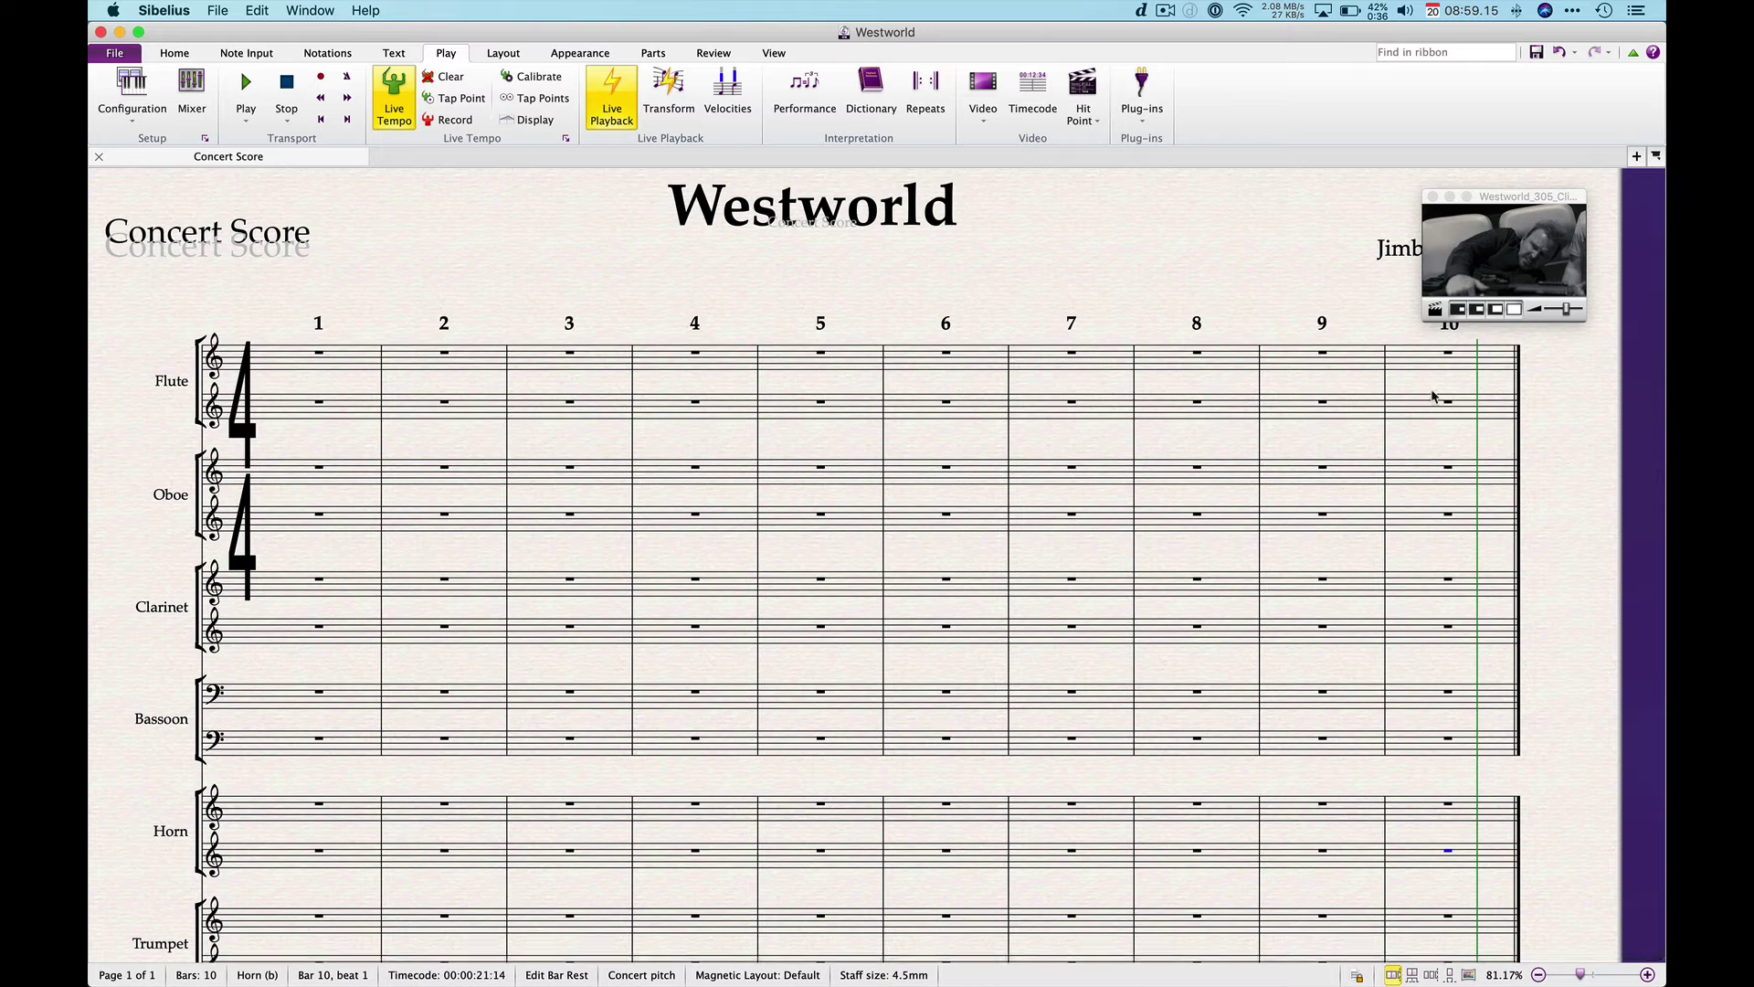
click(175, 57)
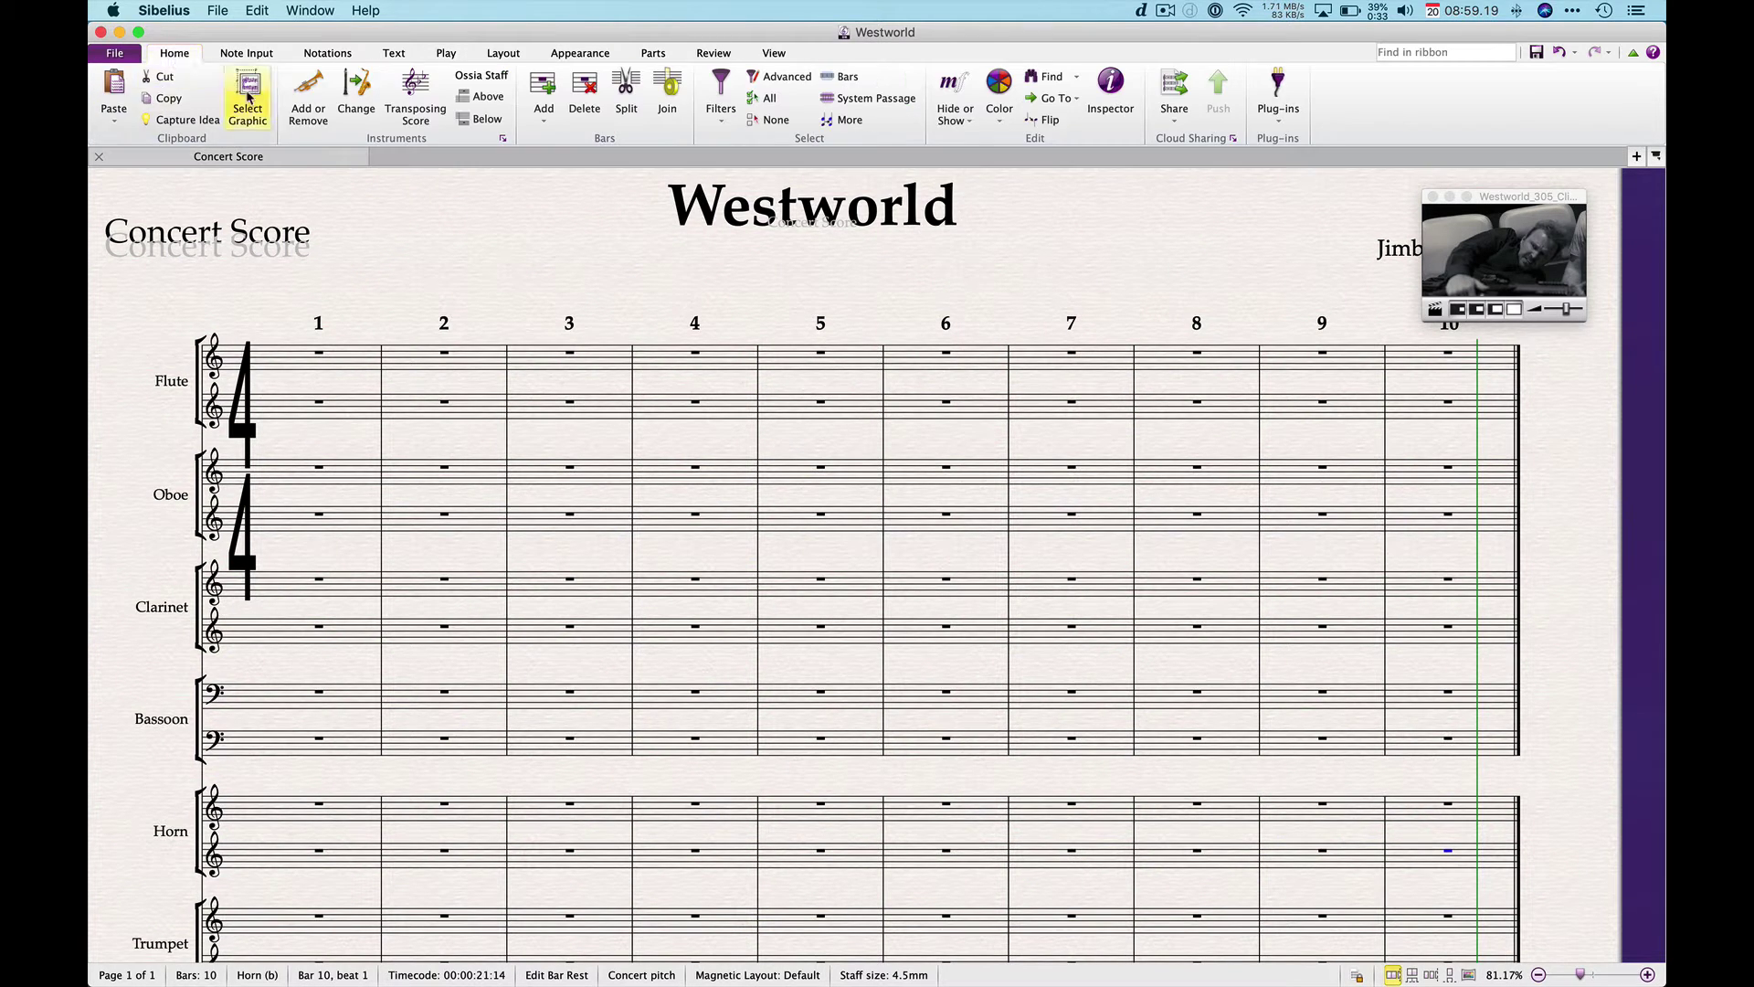
click(545, 124)
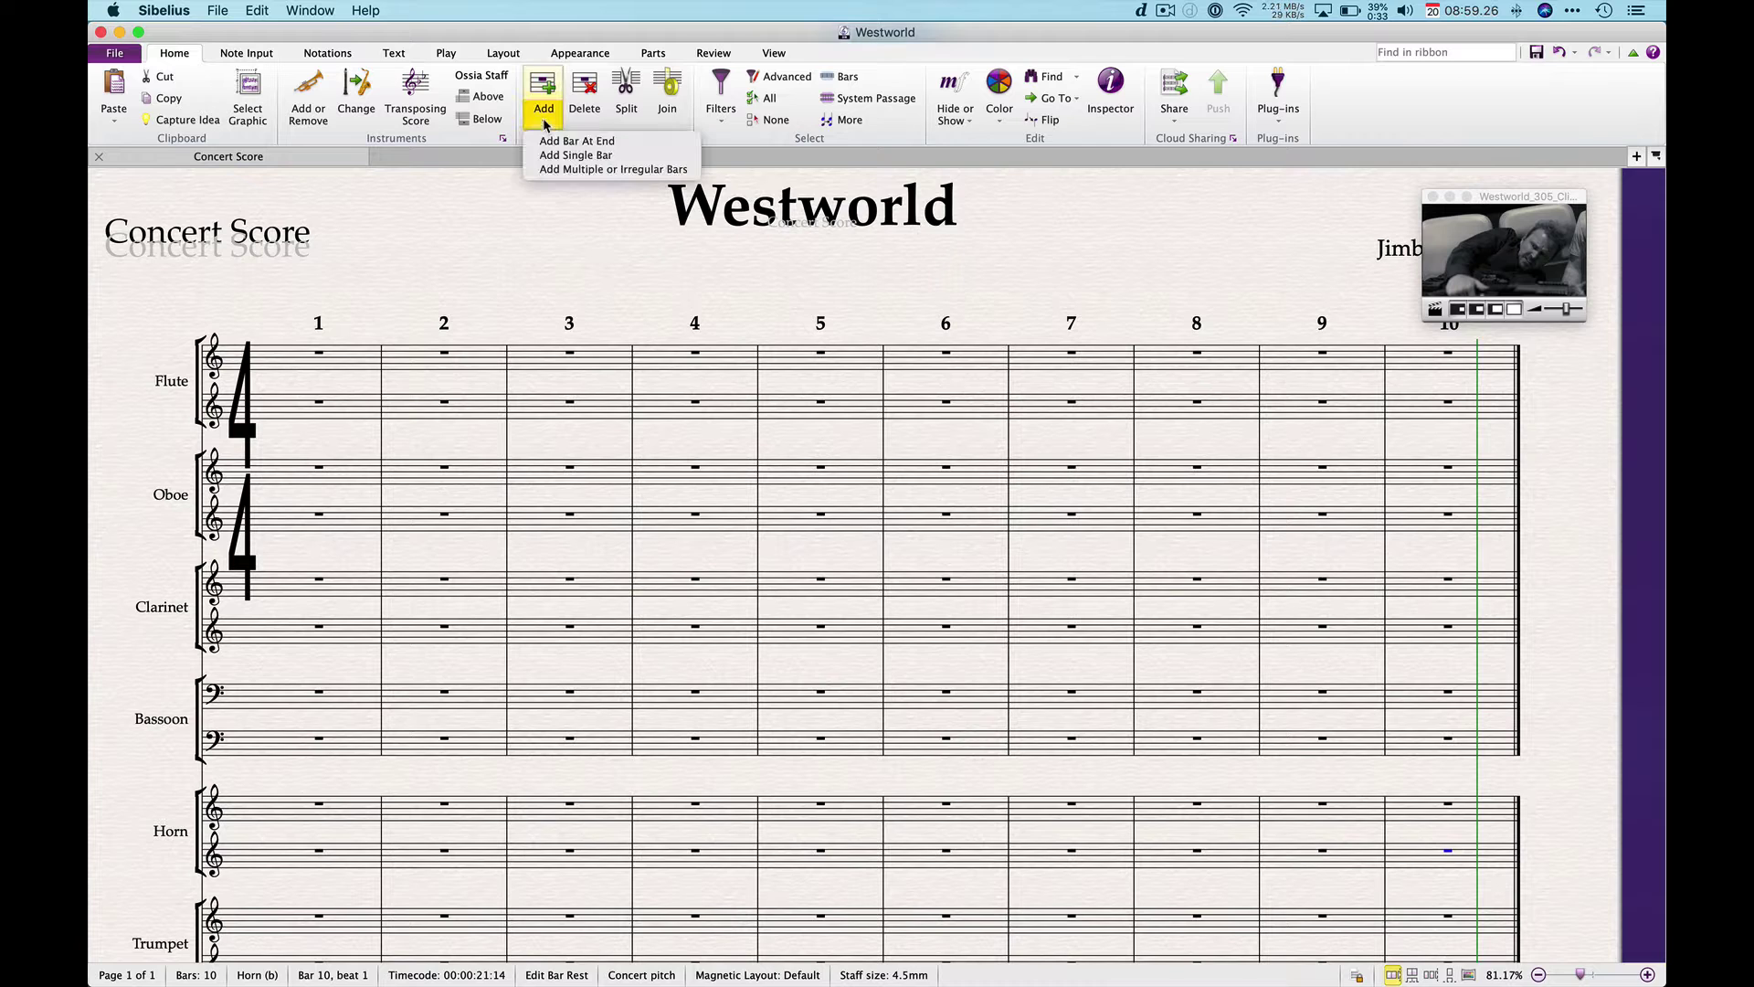
click(568, 172)
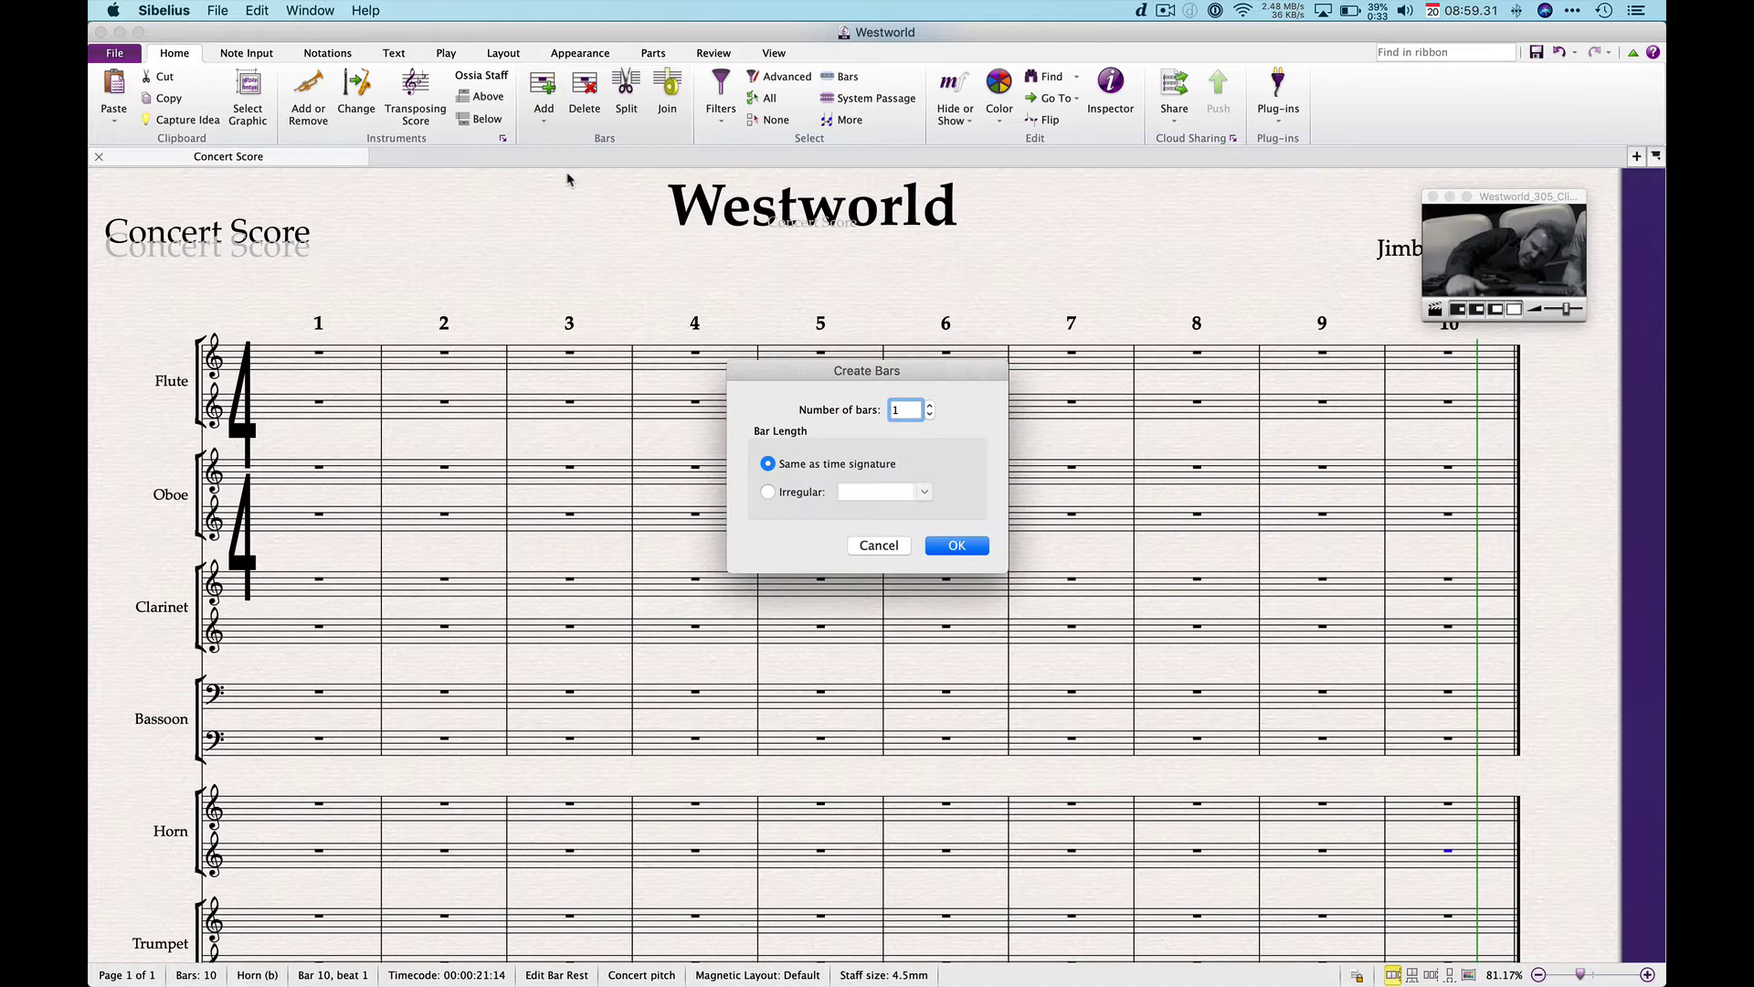
text(500)
key(Return)
click(1131, 284)
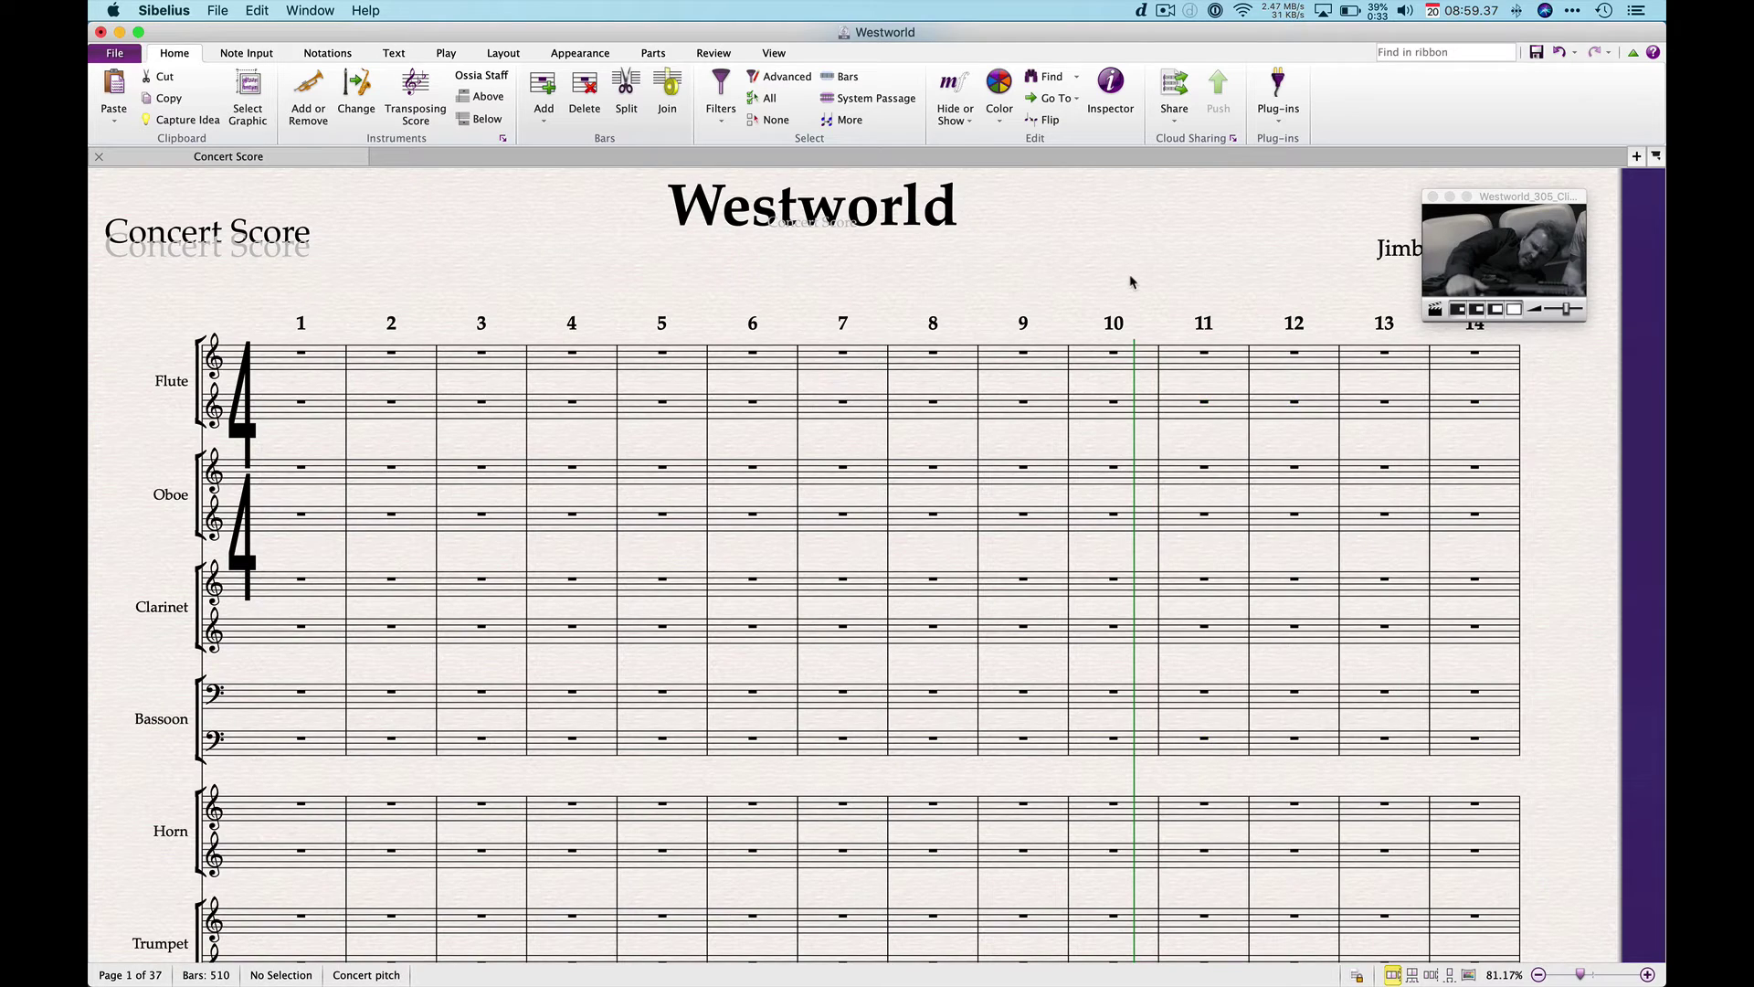
Play the score and video from bar 42 of the upper flute staff, then stop playback
scroll(1131, 283, right, 15)
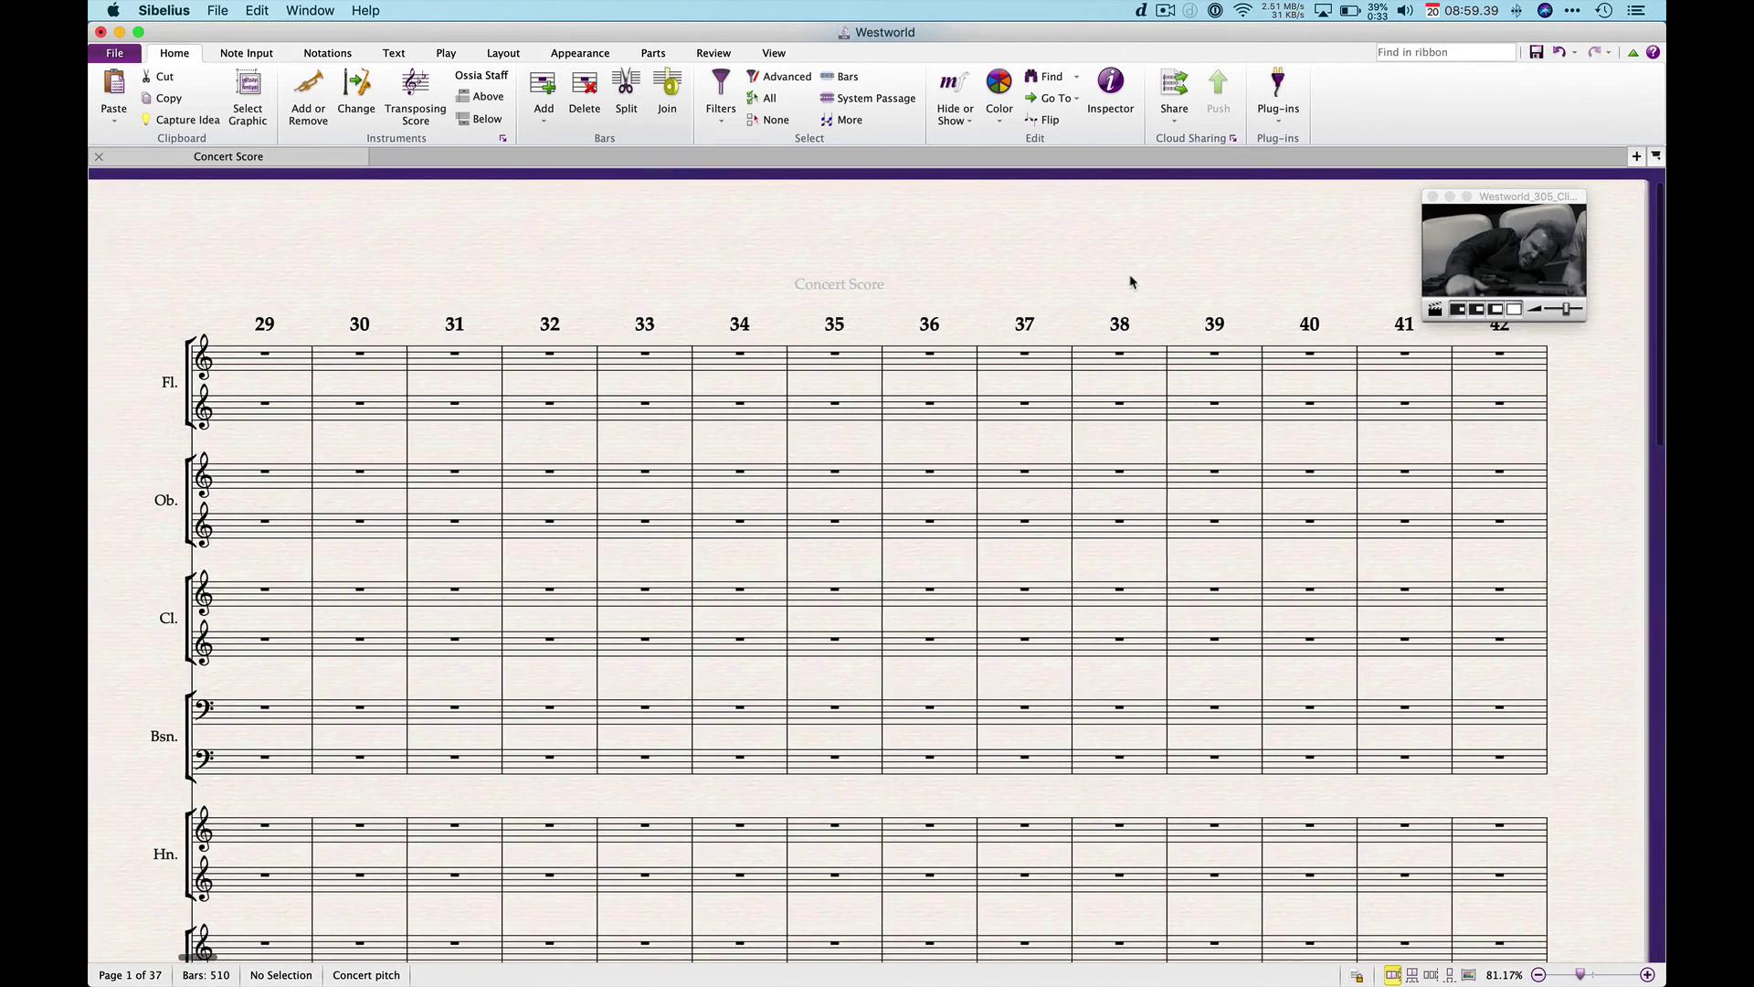
click(1492, 355)
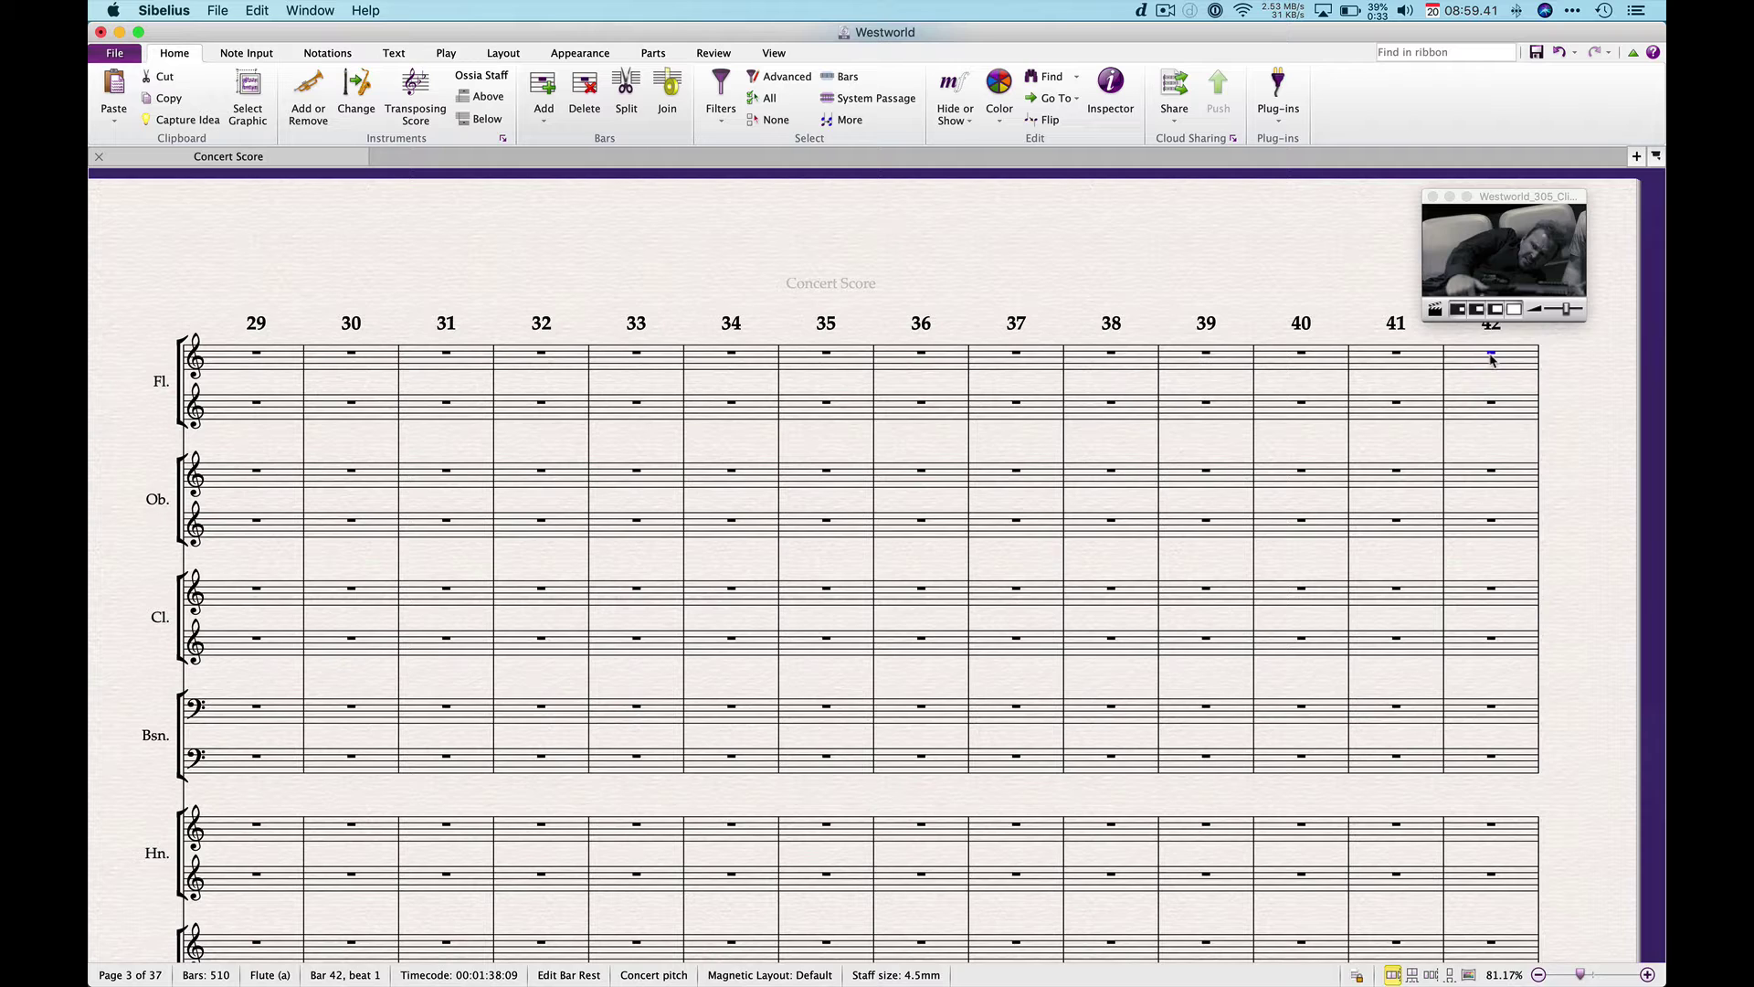
key(p)
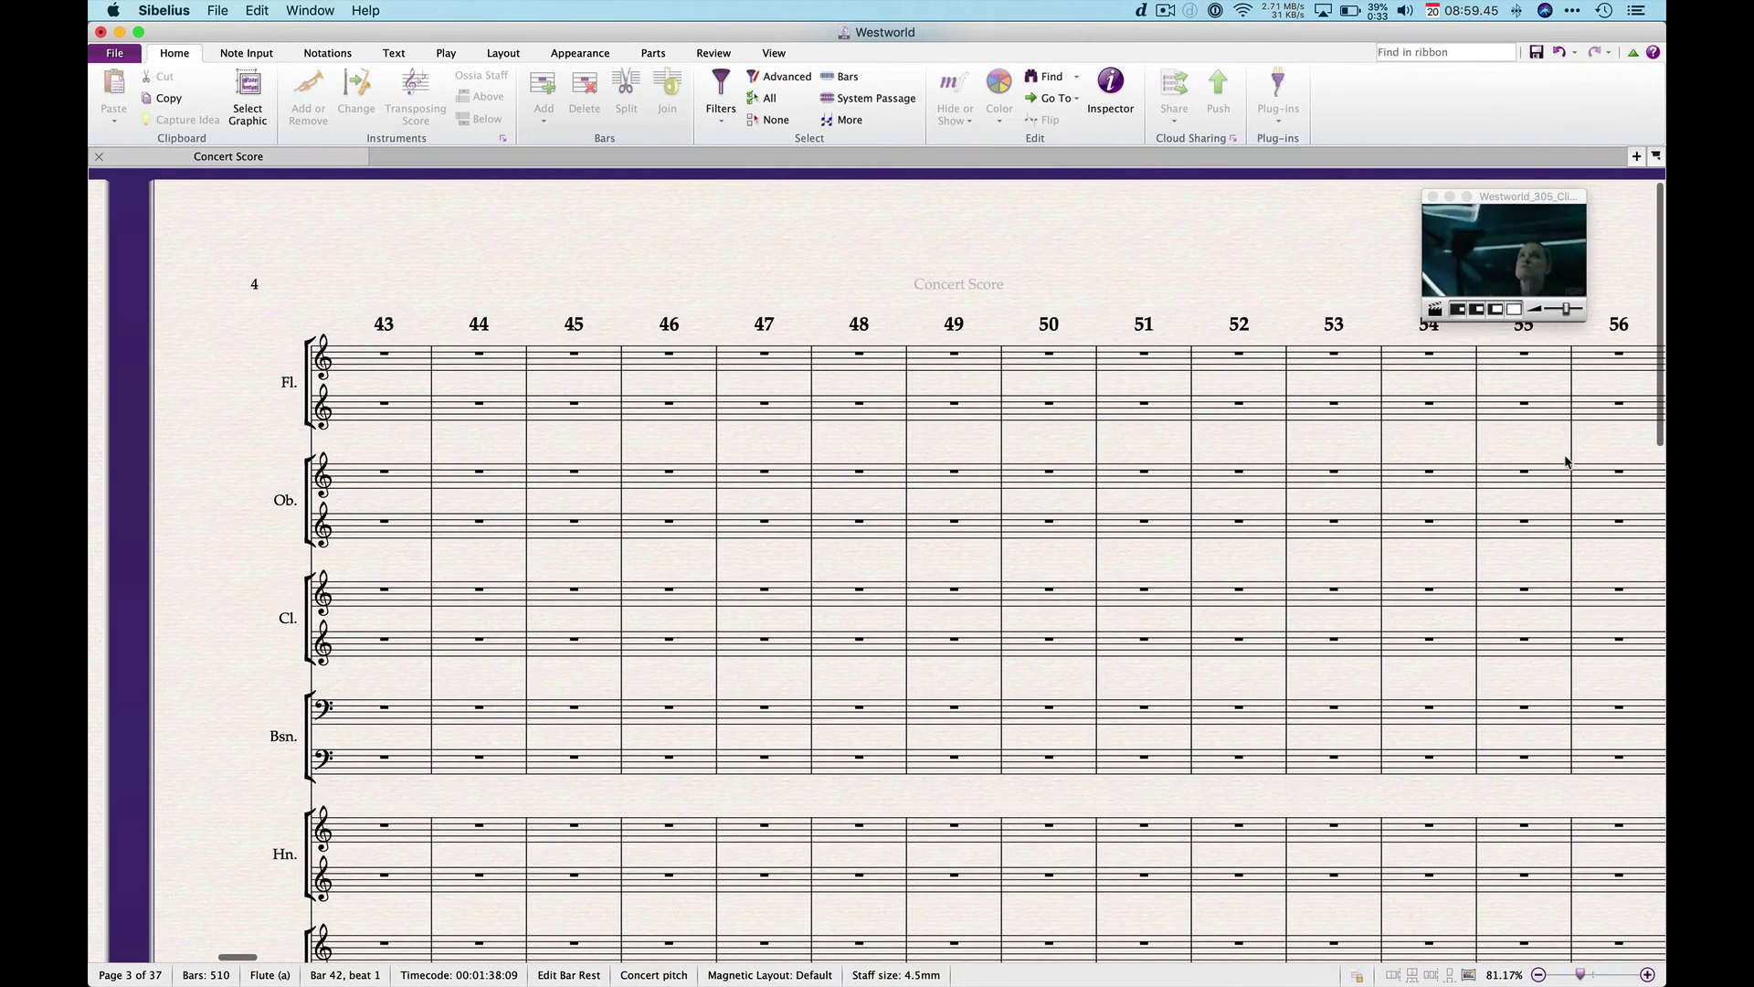
key(space)
Play from bar 53 of the upper flute staff, stop, and return to the start of the score
click(1334, 354)
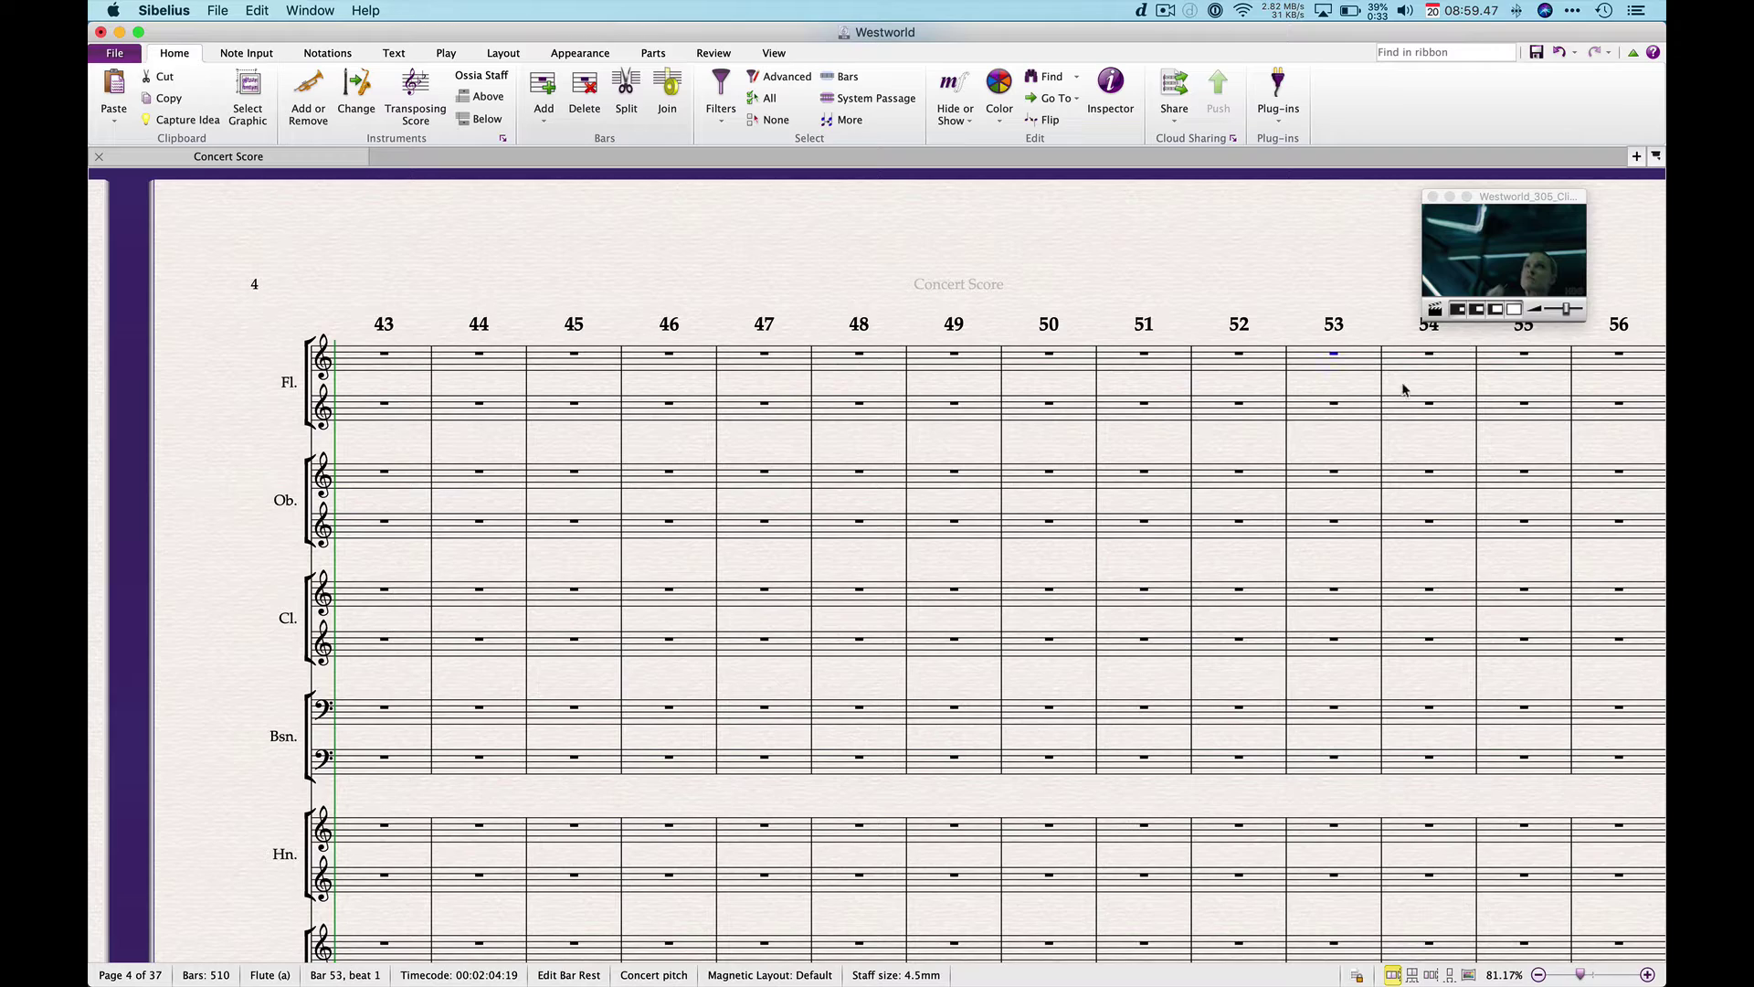
key(p)
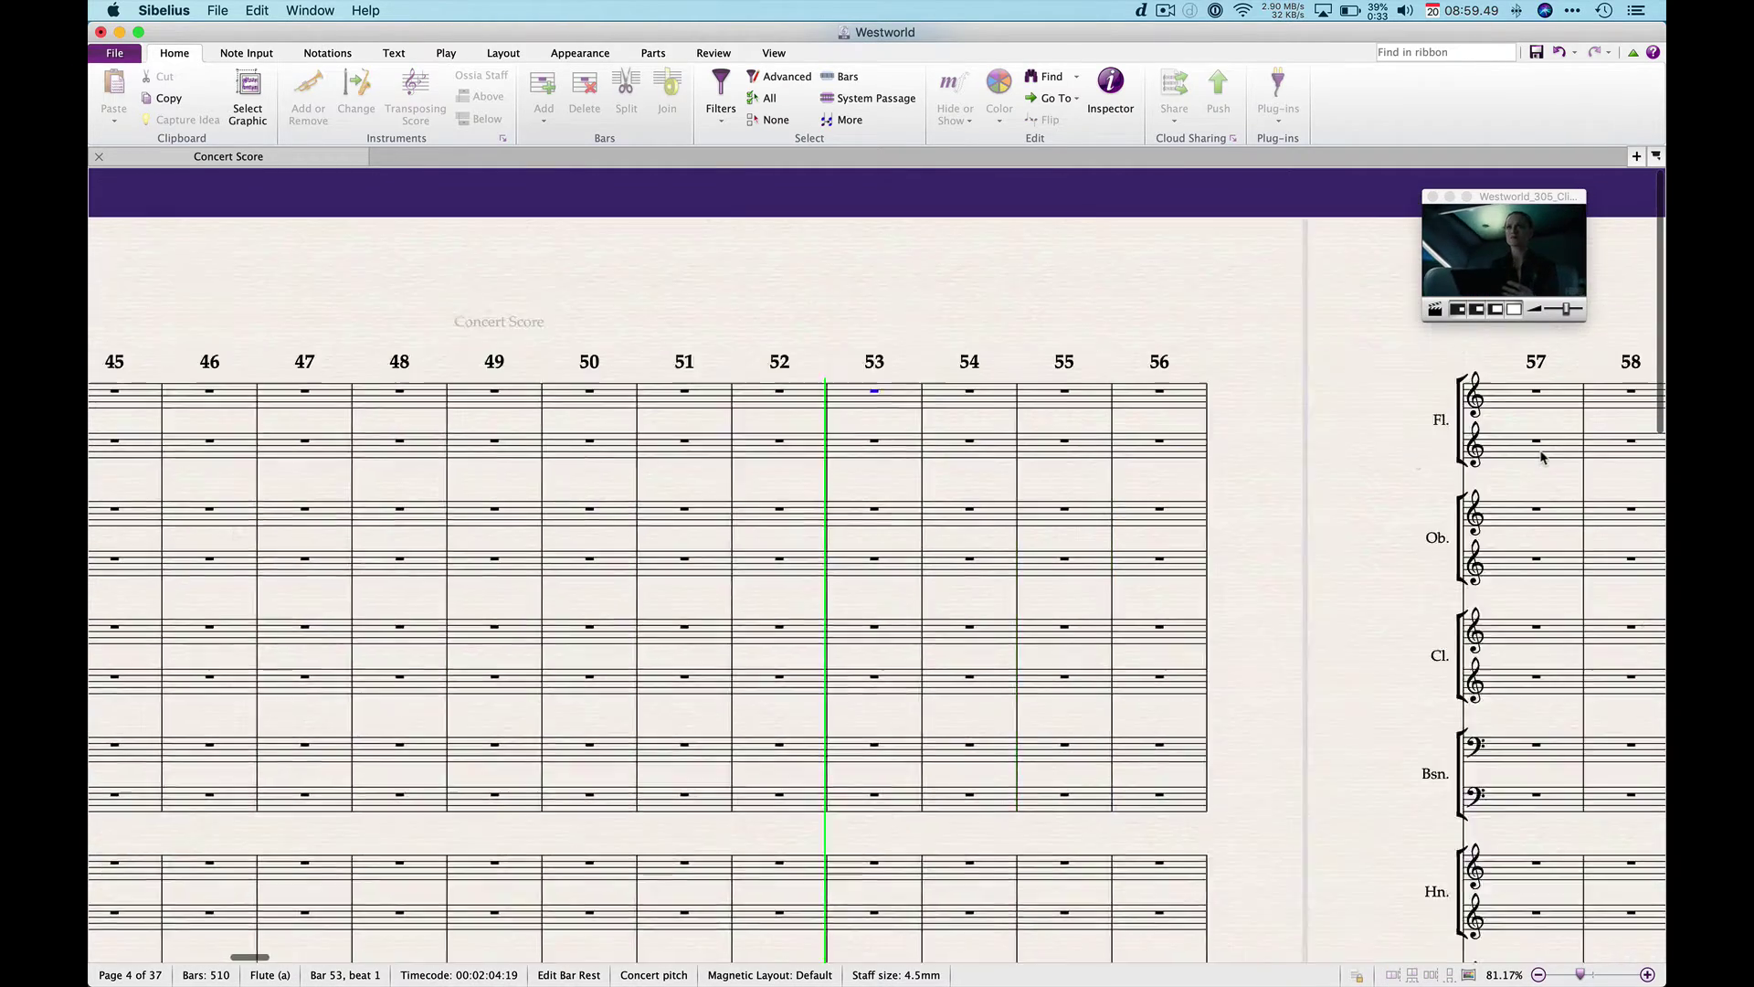
key(space)
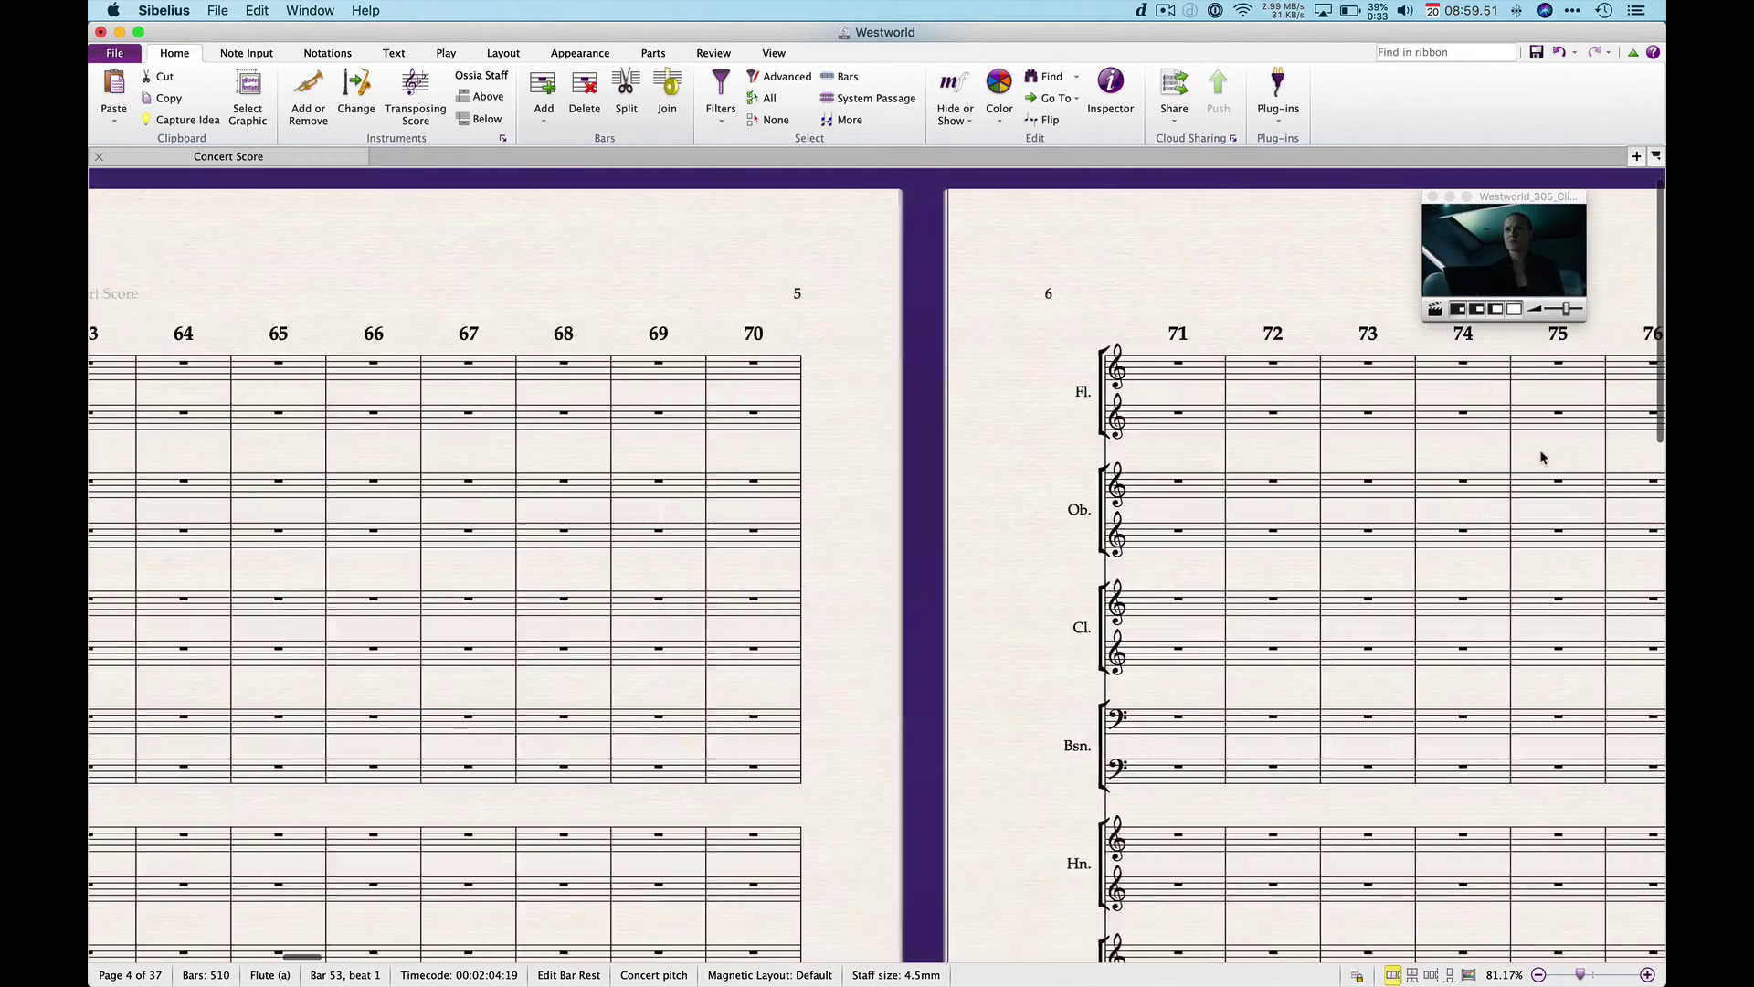
key(super+Home)
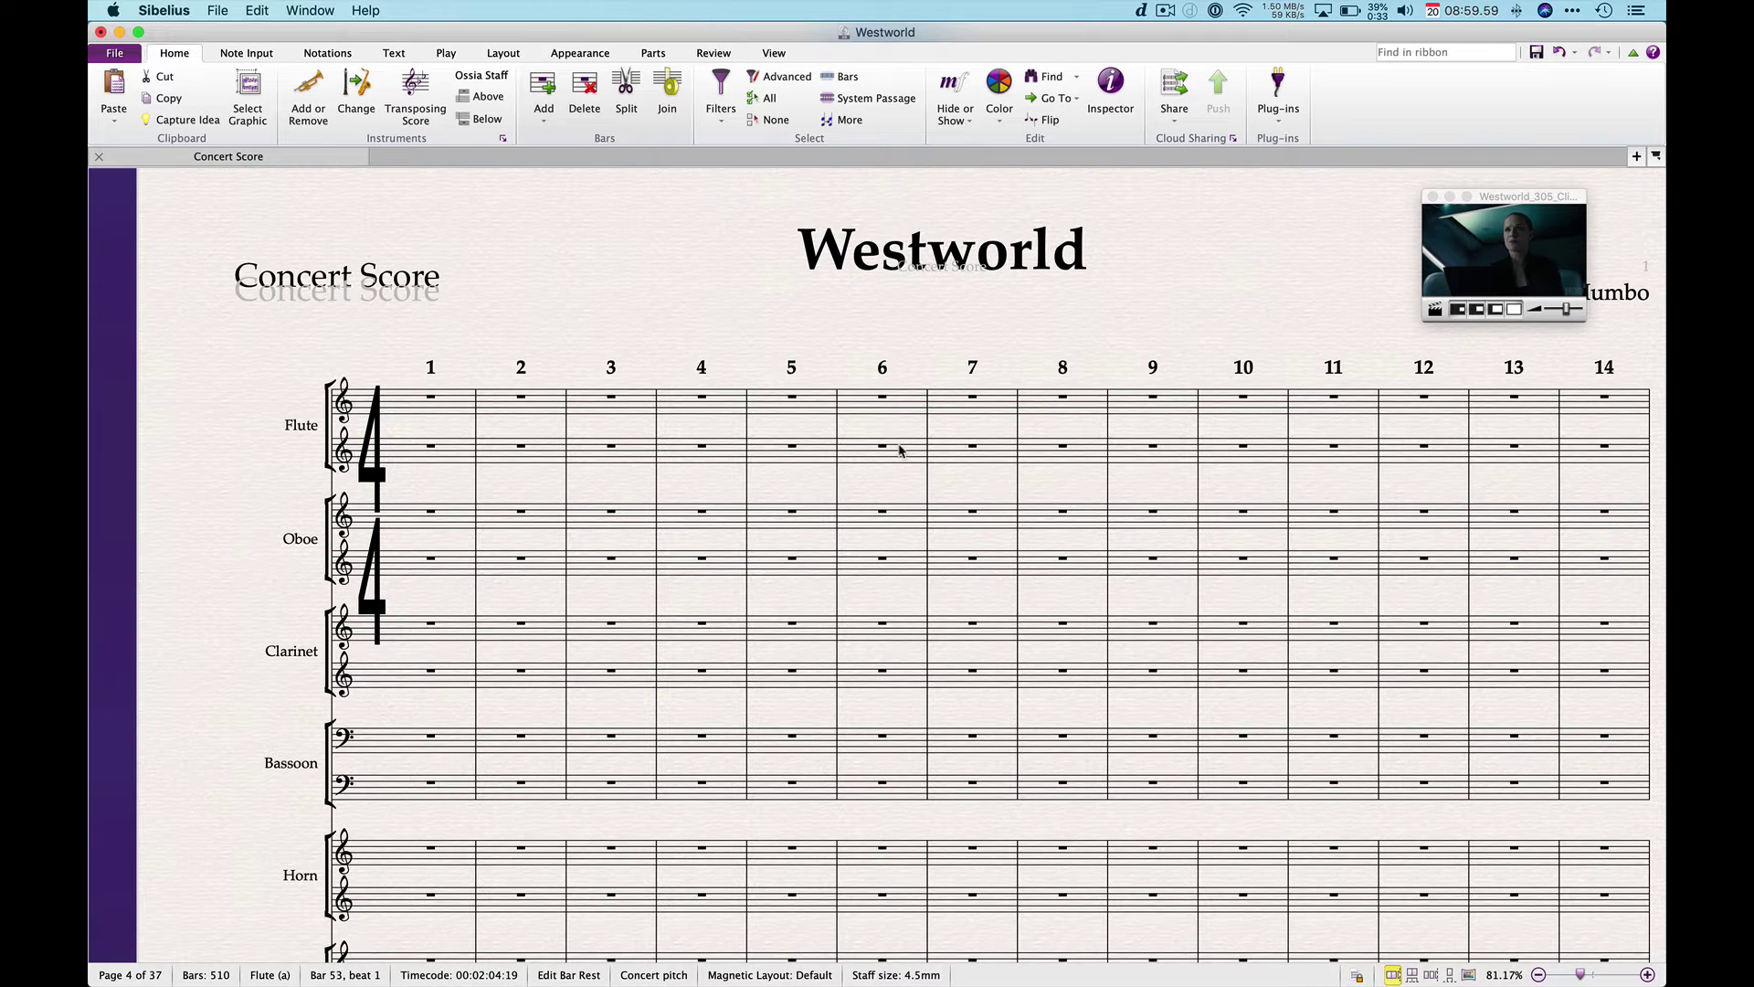
key(space)
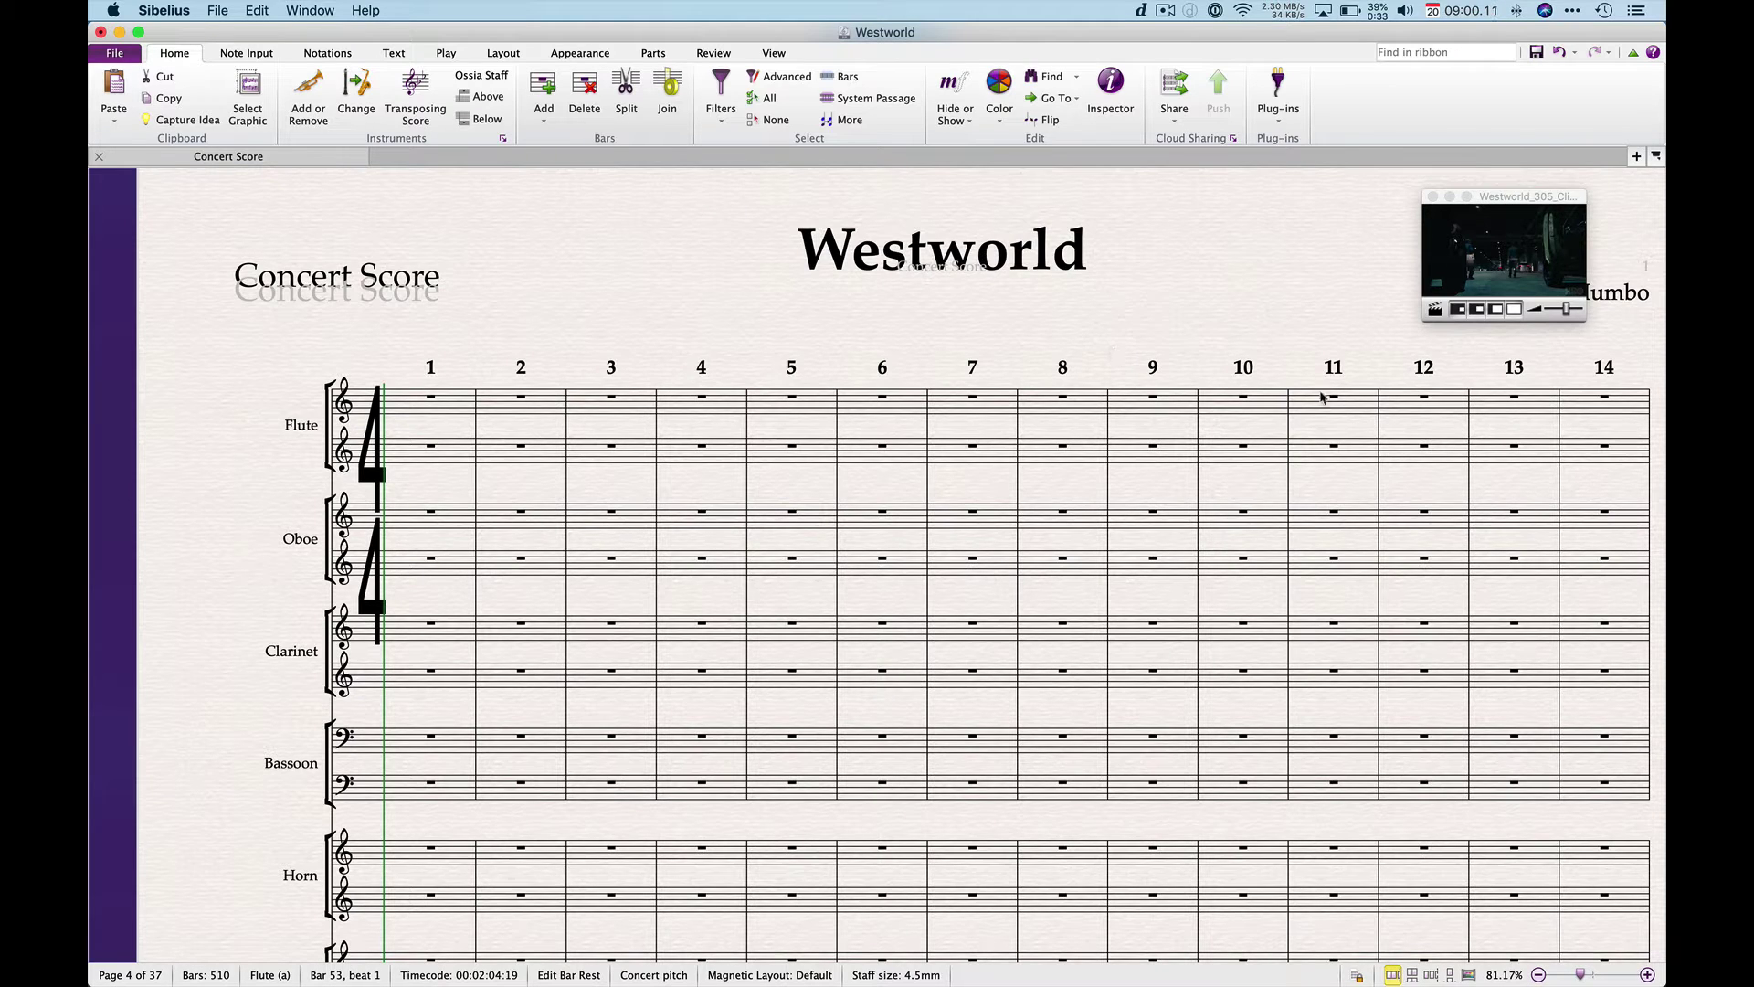
View the video full screen, leave full screen, and place the small video window beside the Westworld title, above bars 11 and 12
drag(1499, 202, 1089, 256)
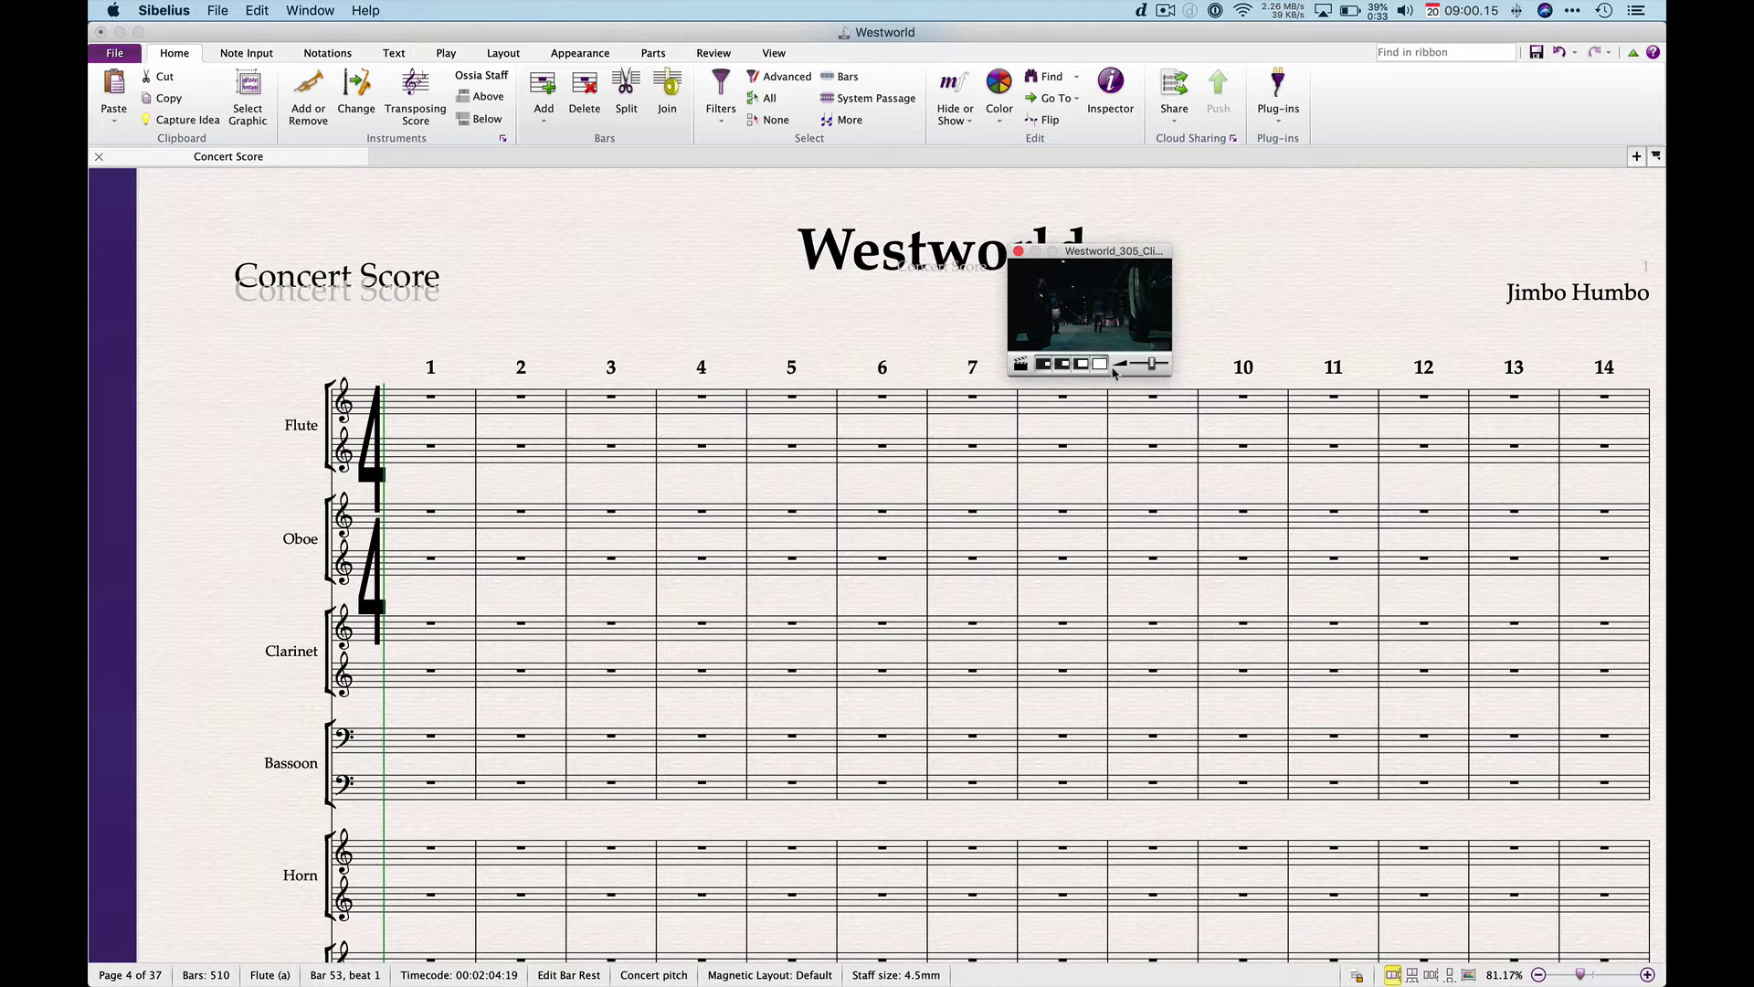
click(1079, 364)
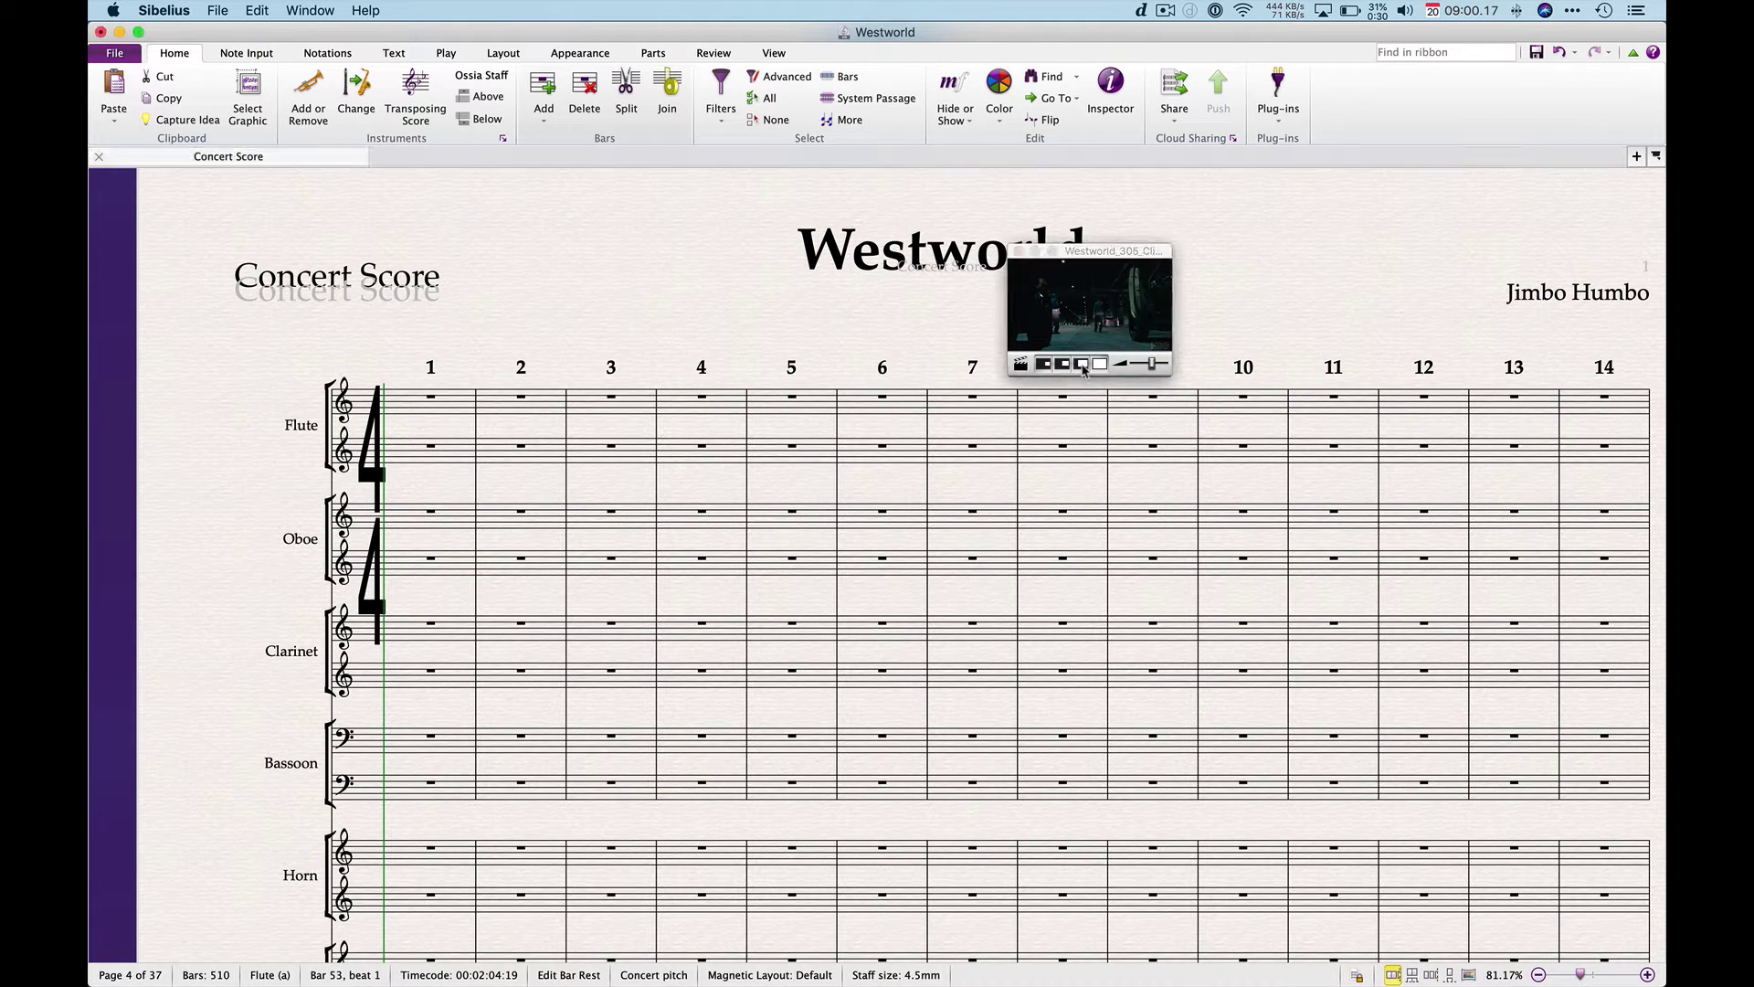
click(1099, 364)
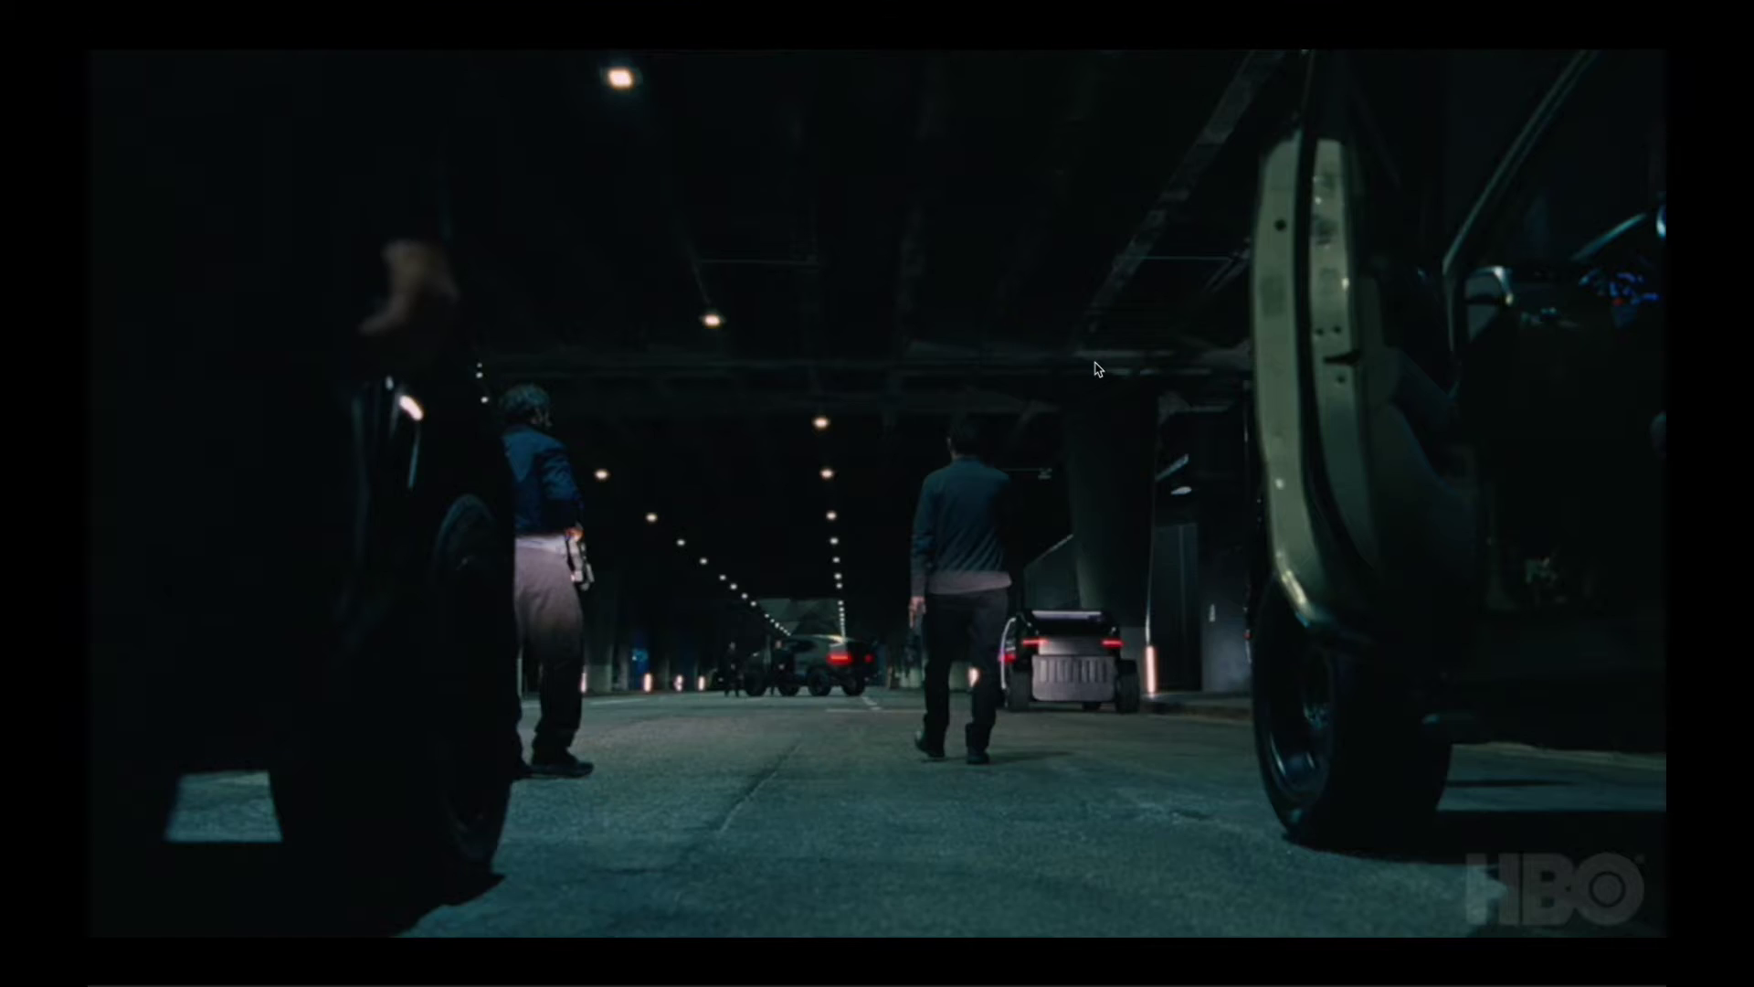
key(Escape)
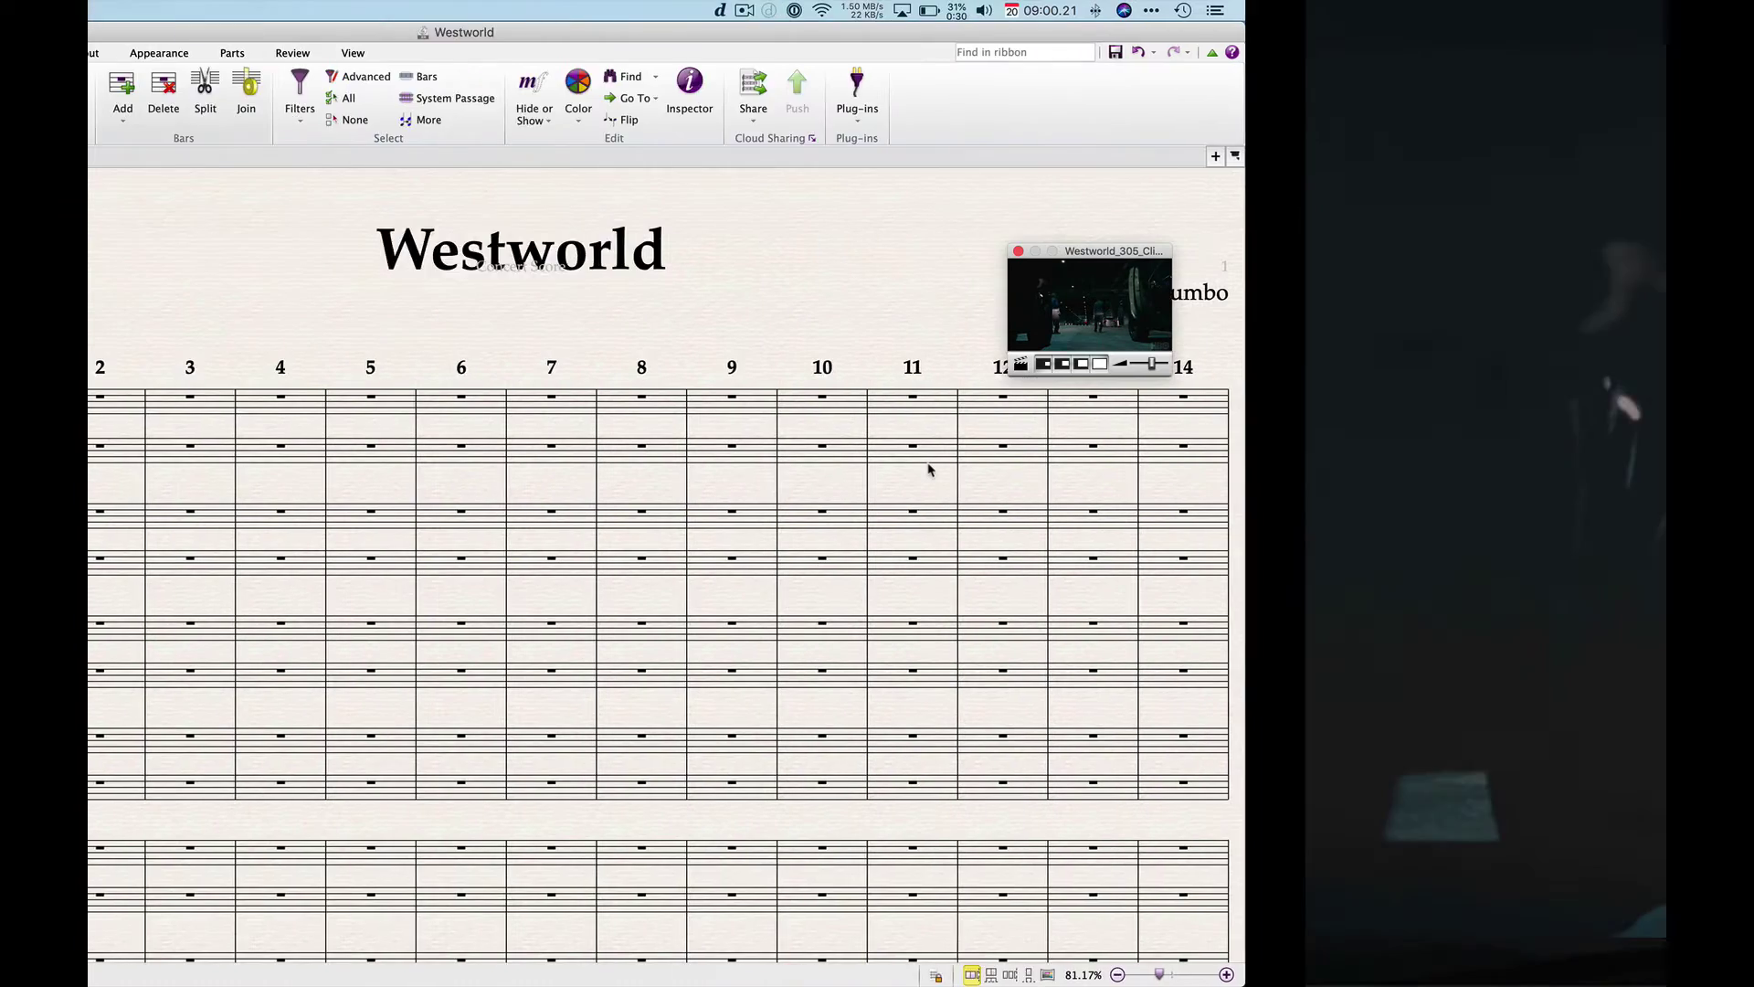
drag(1077, 254, 1390, 192)
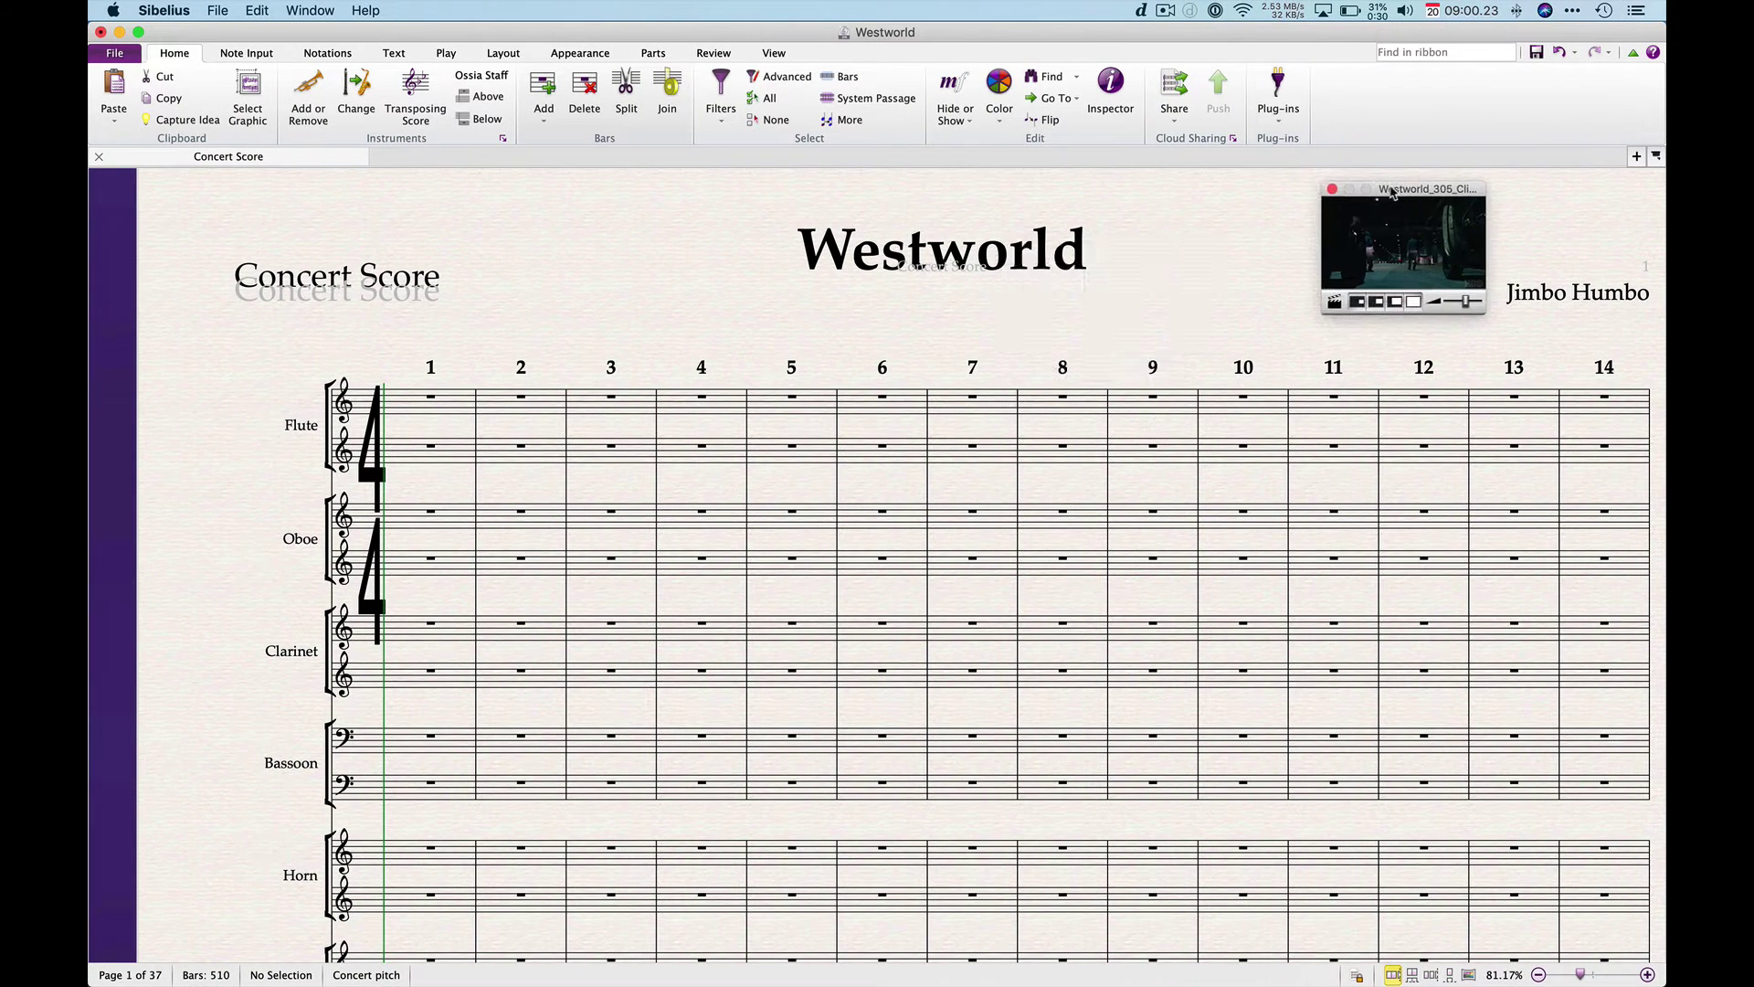
Clear the selection, play the score with the video from the beginning, and raise the video volume slightly
click(763, 489)
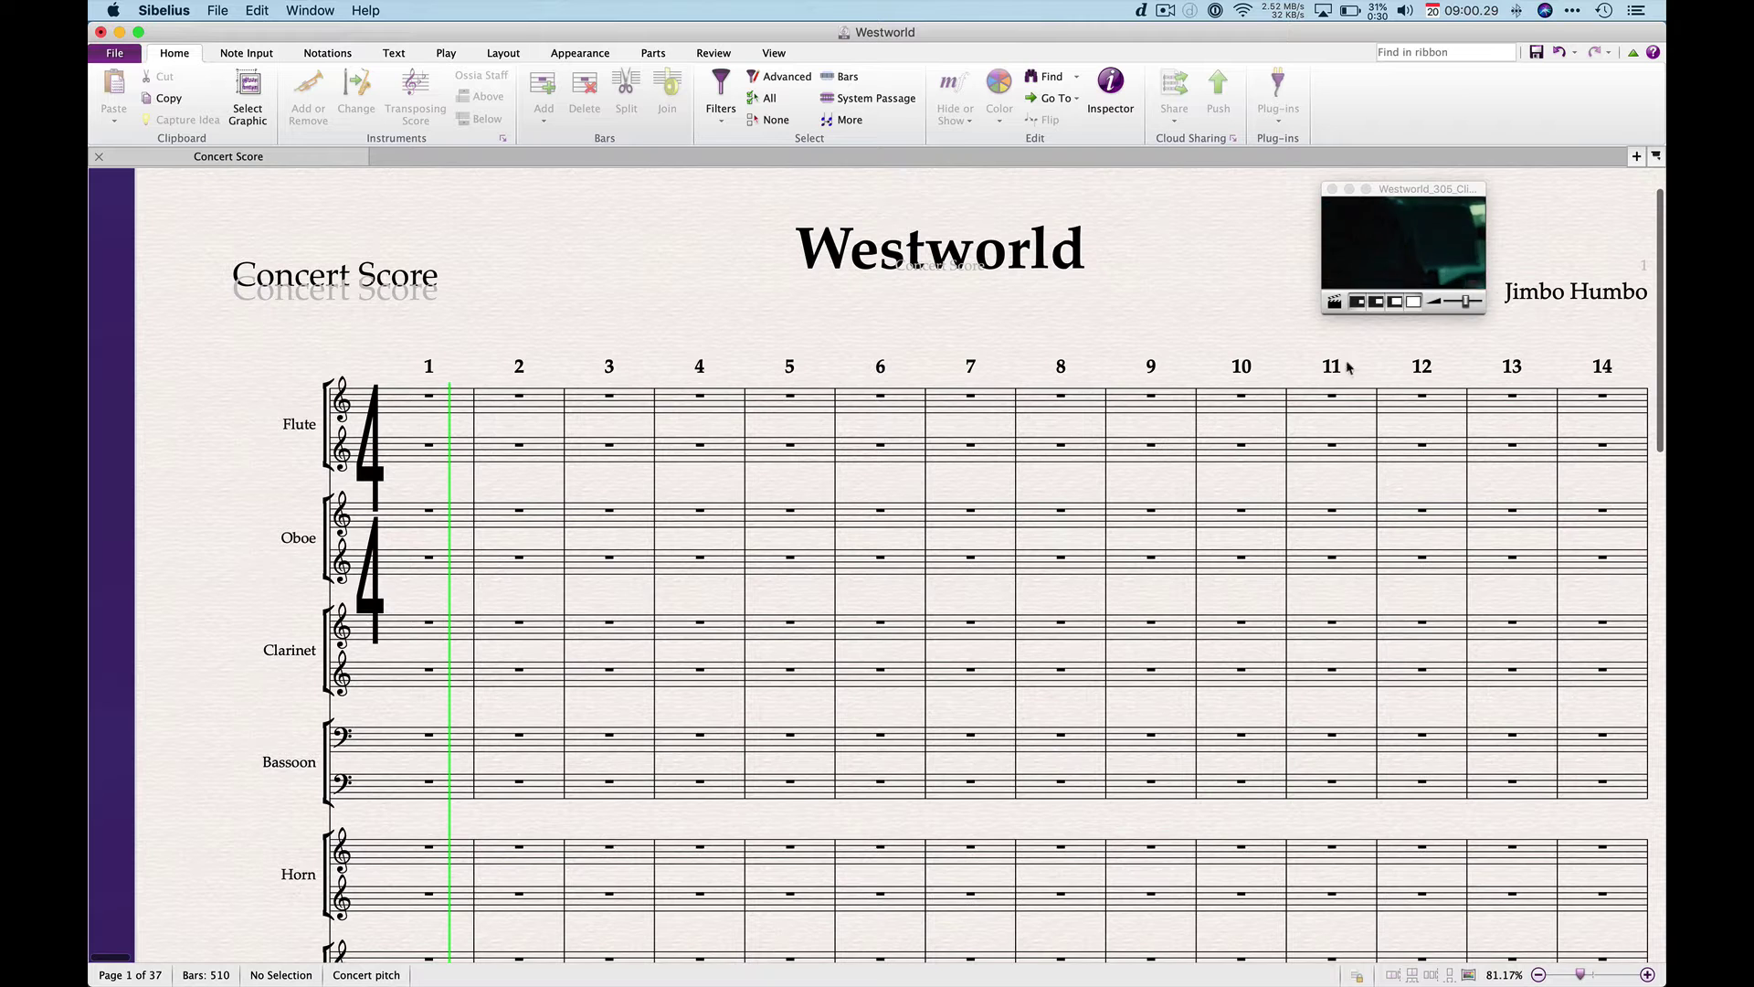
drag(1467, 305, 1475, 305)
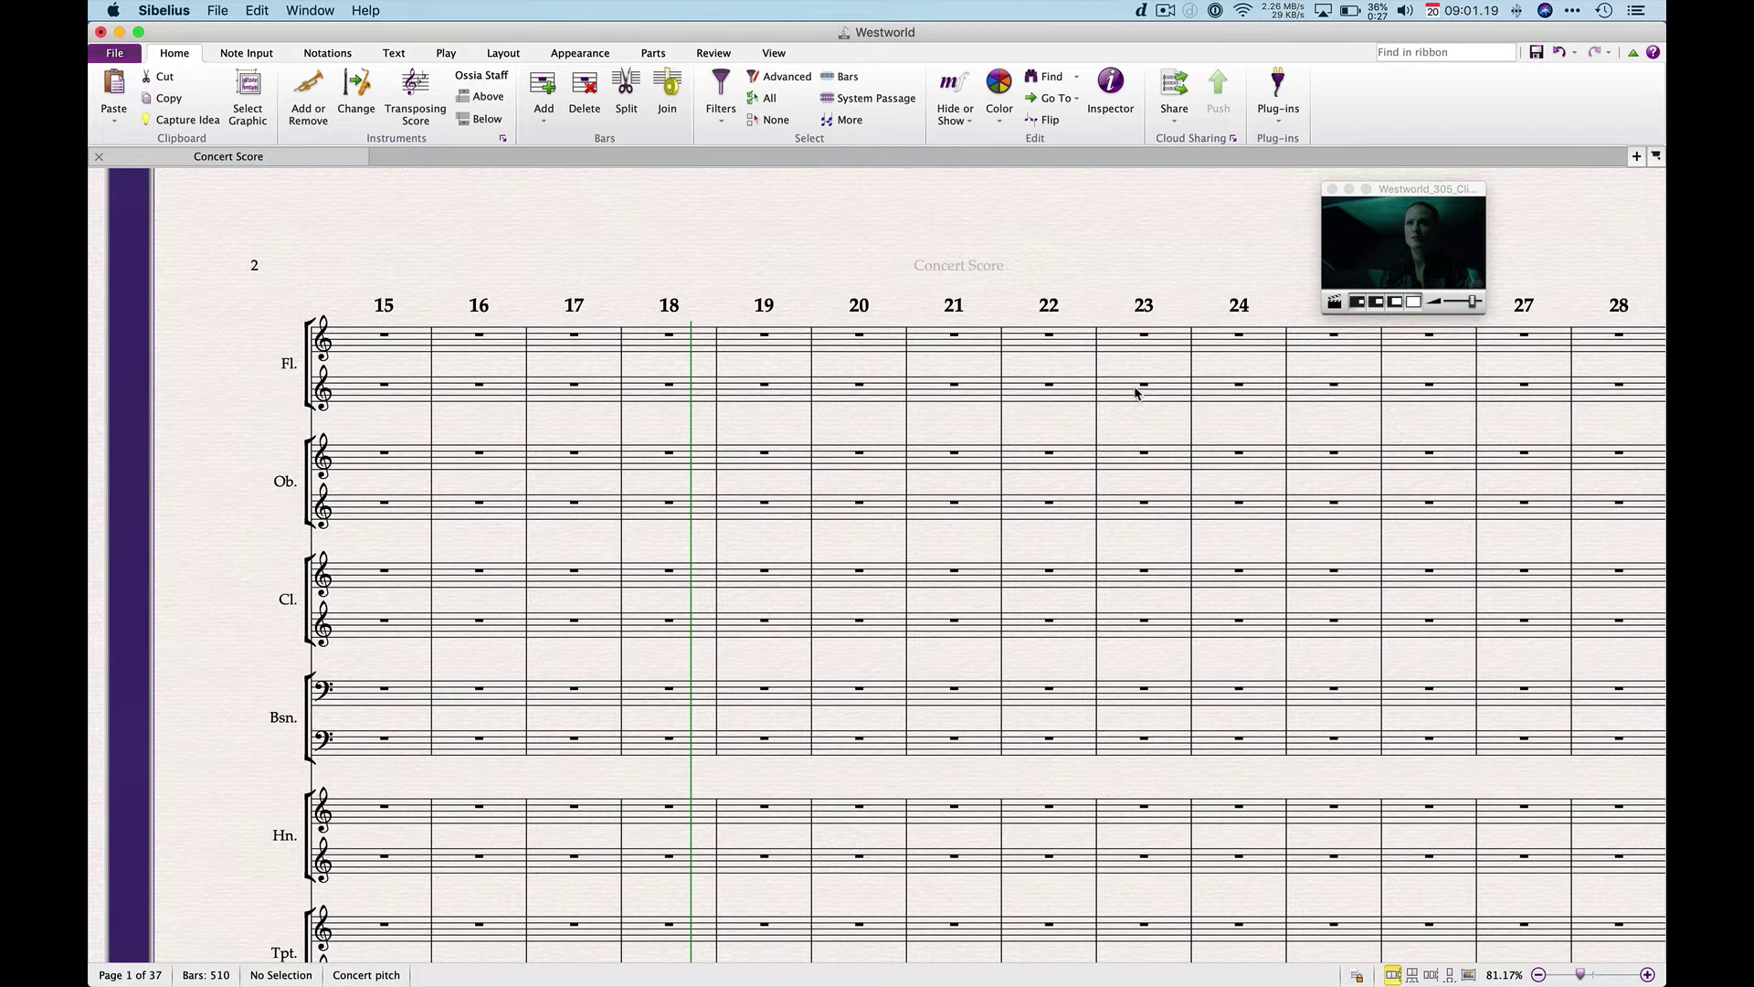
Return to bar 1, select its rest in the upper flute staff, and play the score and video from there
scroll(1136, 393, left, 2)
scroll(1136, 393, left, 2)
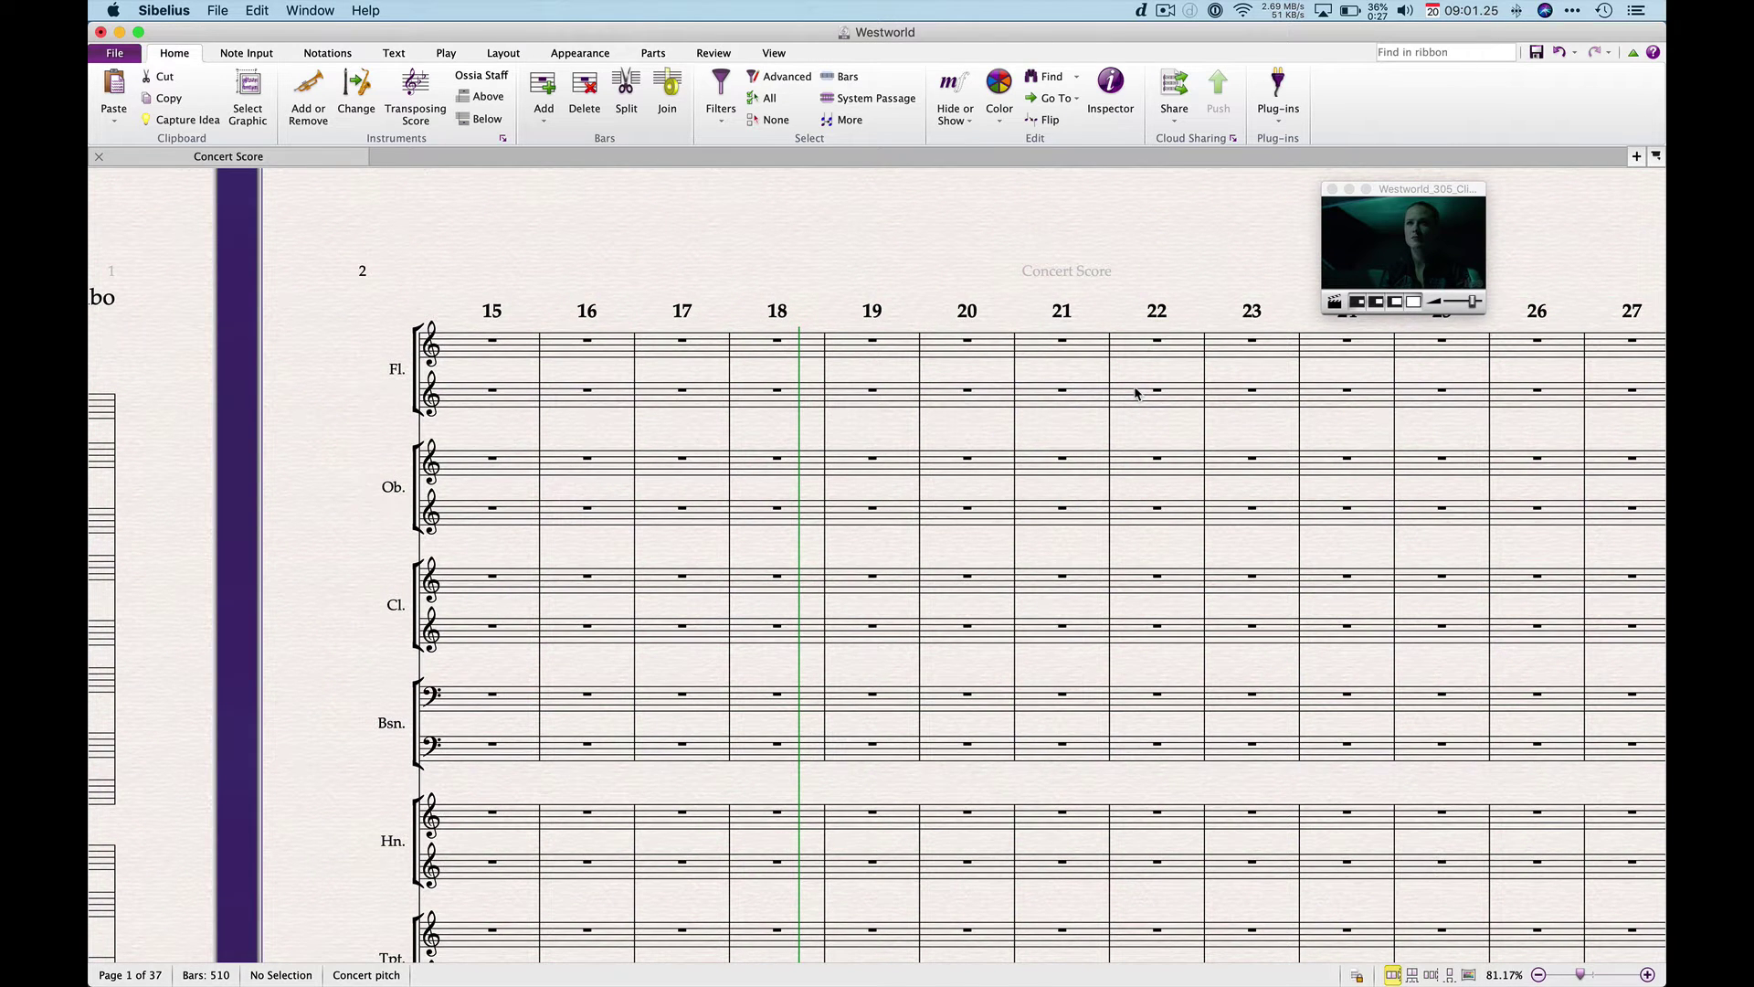
scroll(1136, 393, left, 2)
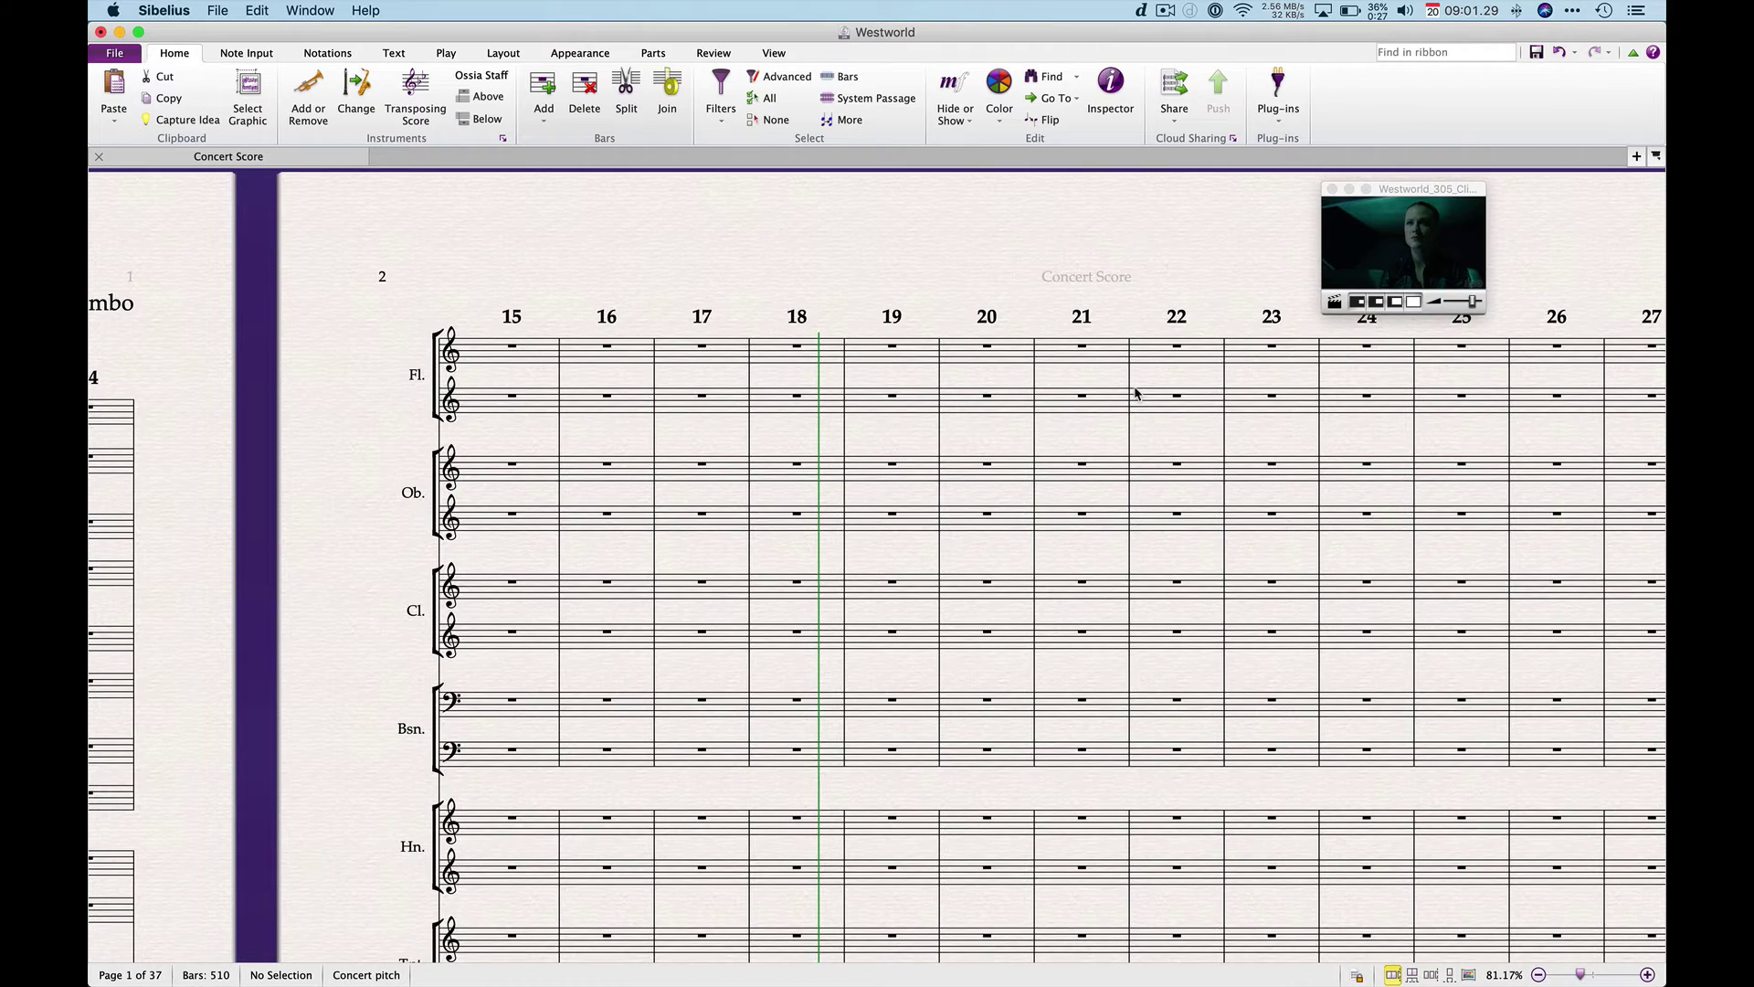
scroll(1136, 393, left, 10)
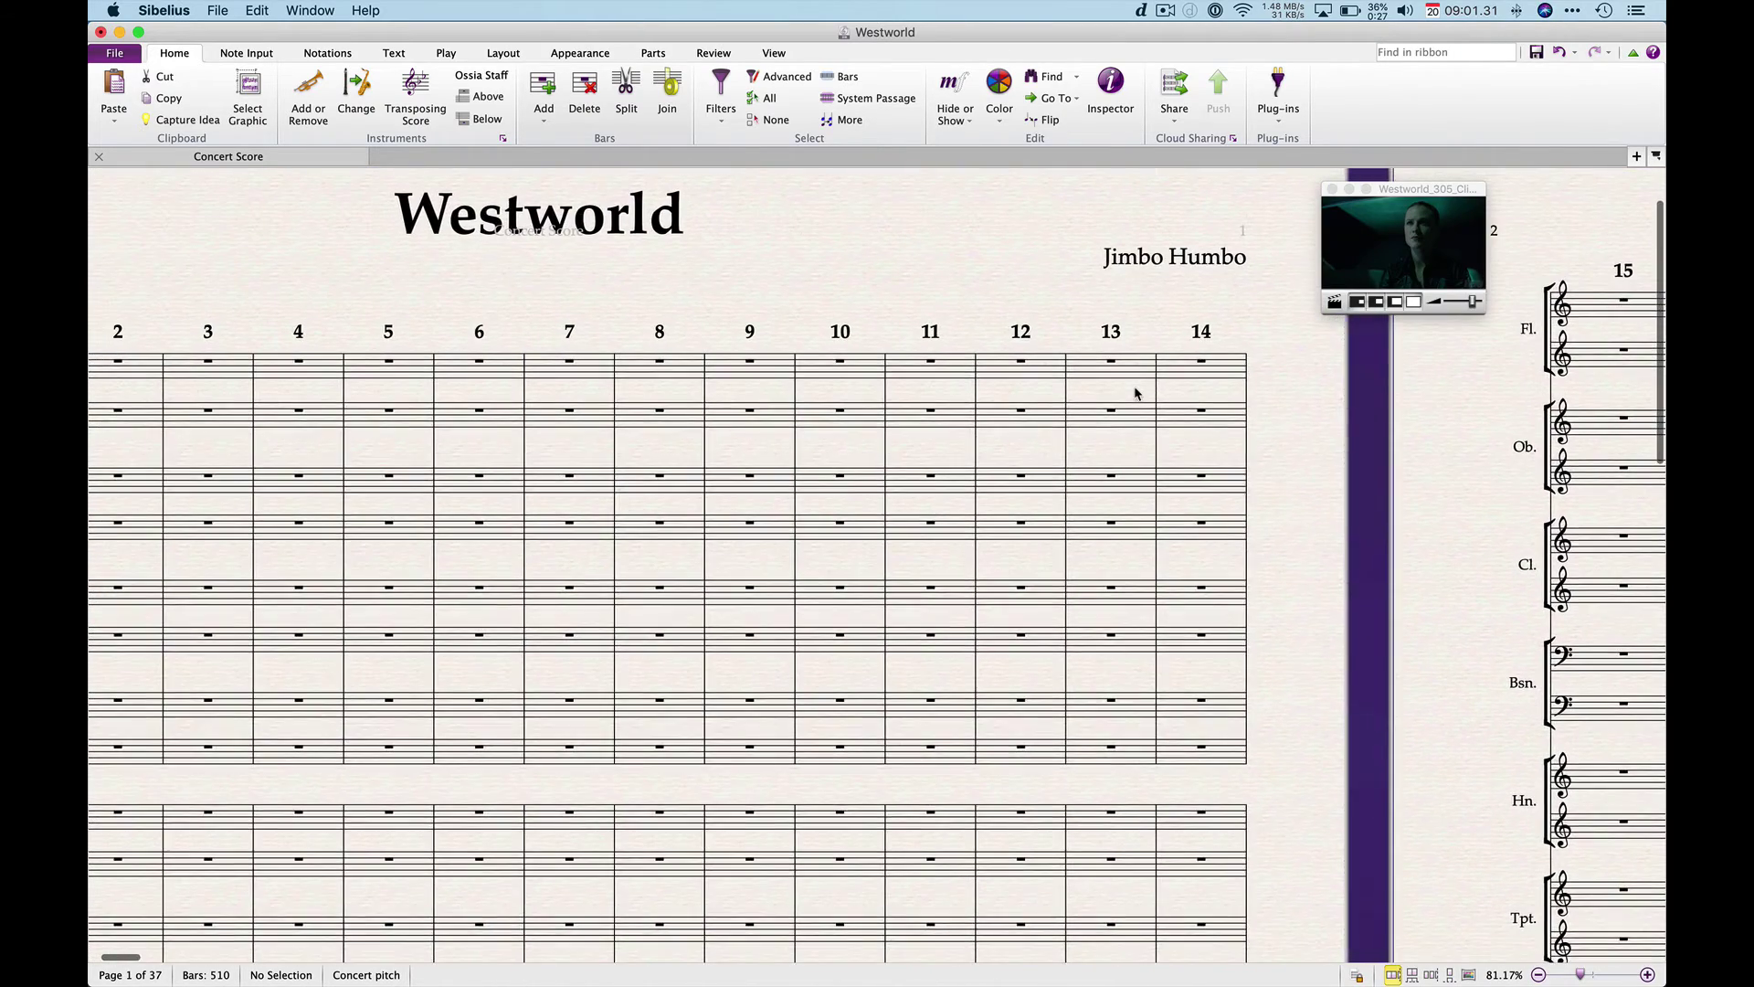
scroll(1136, 393, left, 3)
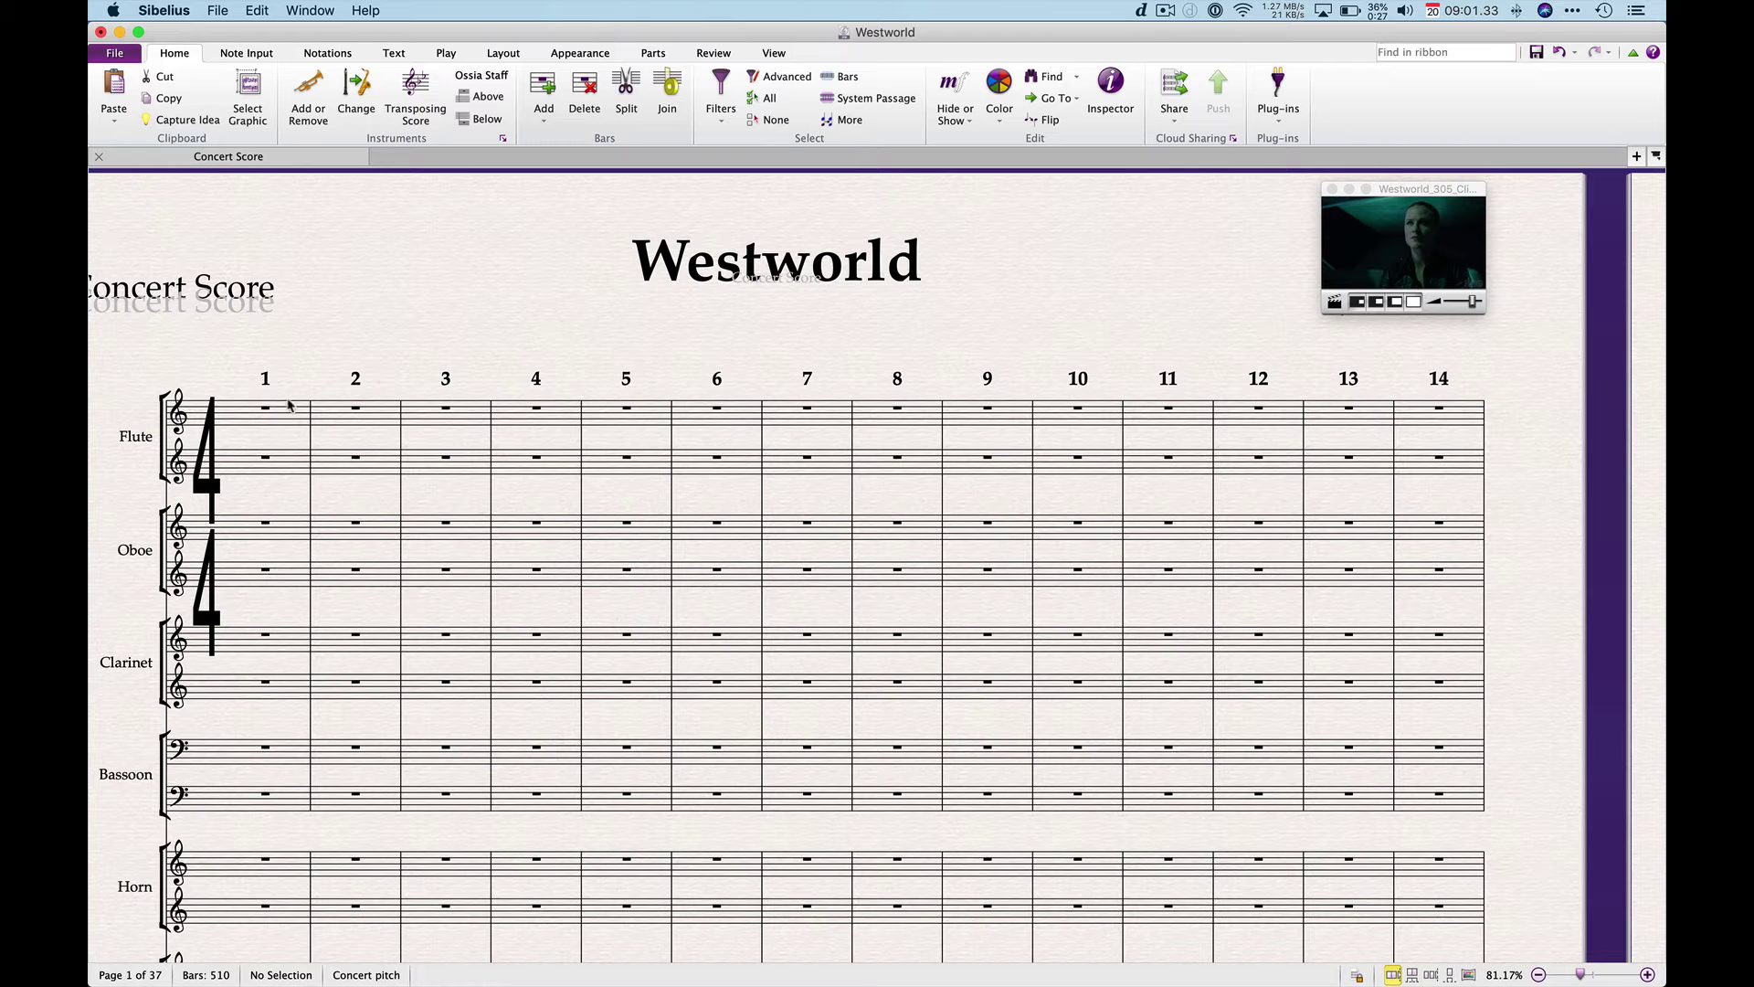
click(265, 408)
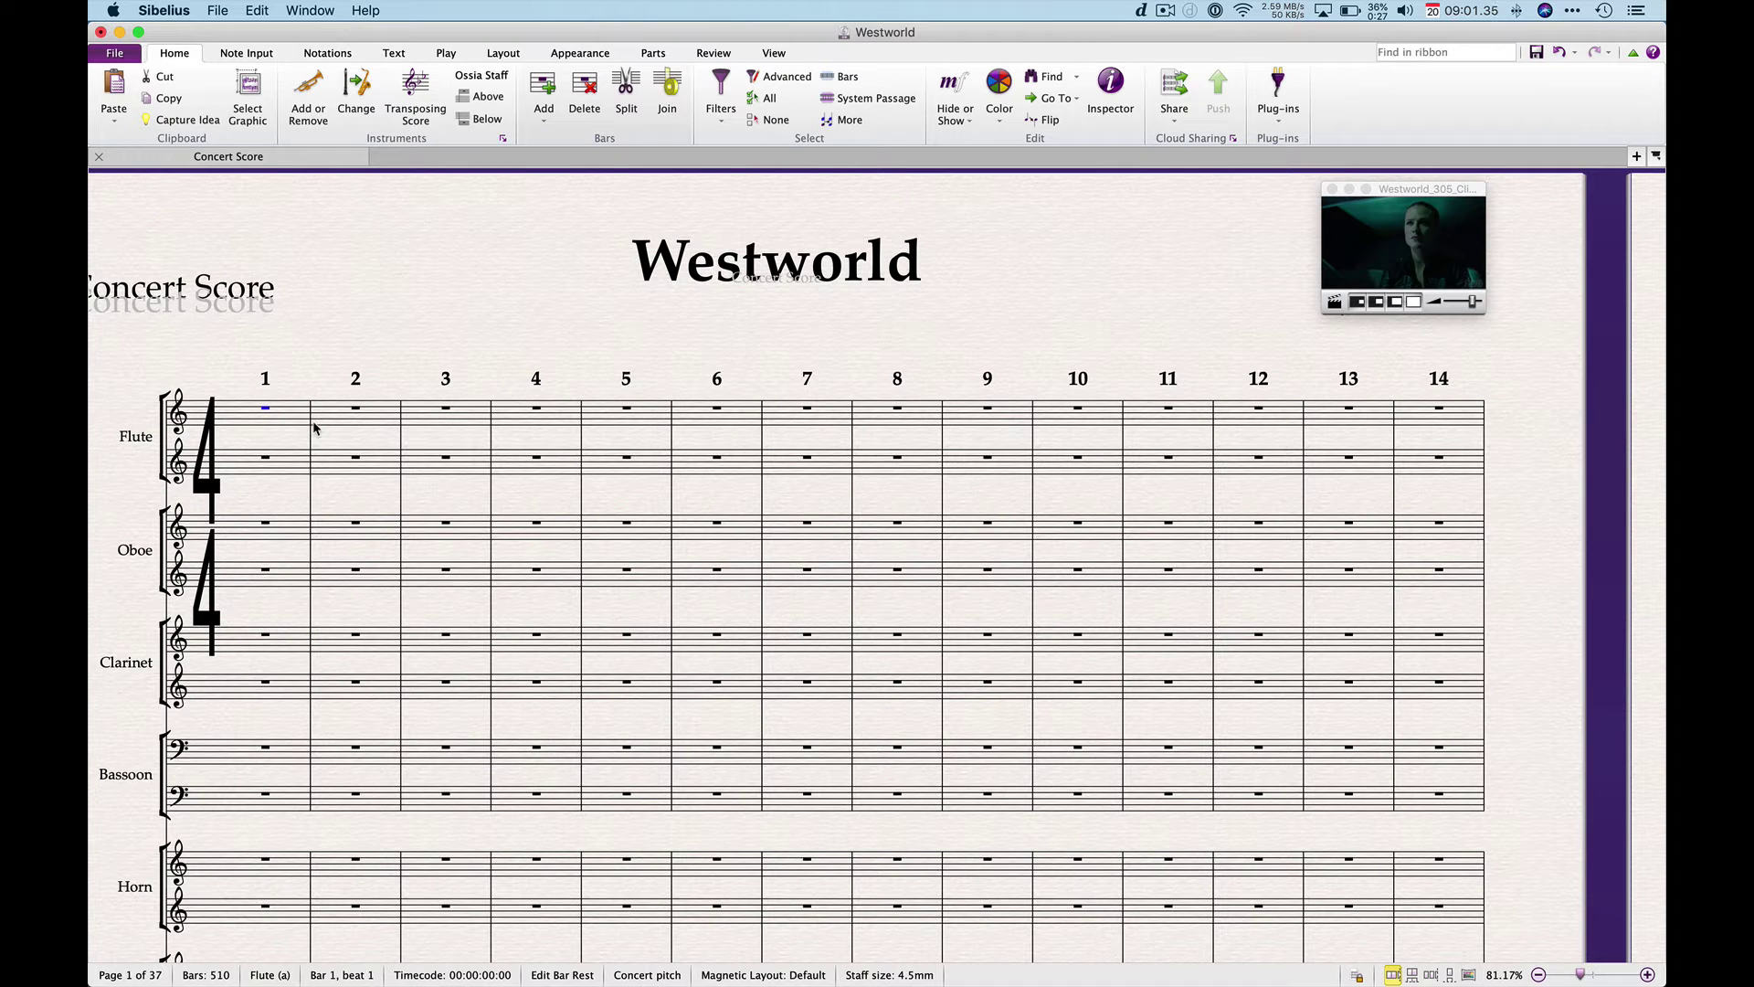
key(space)
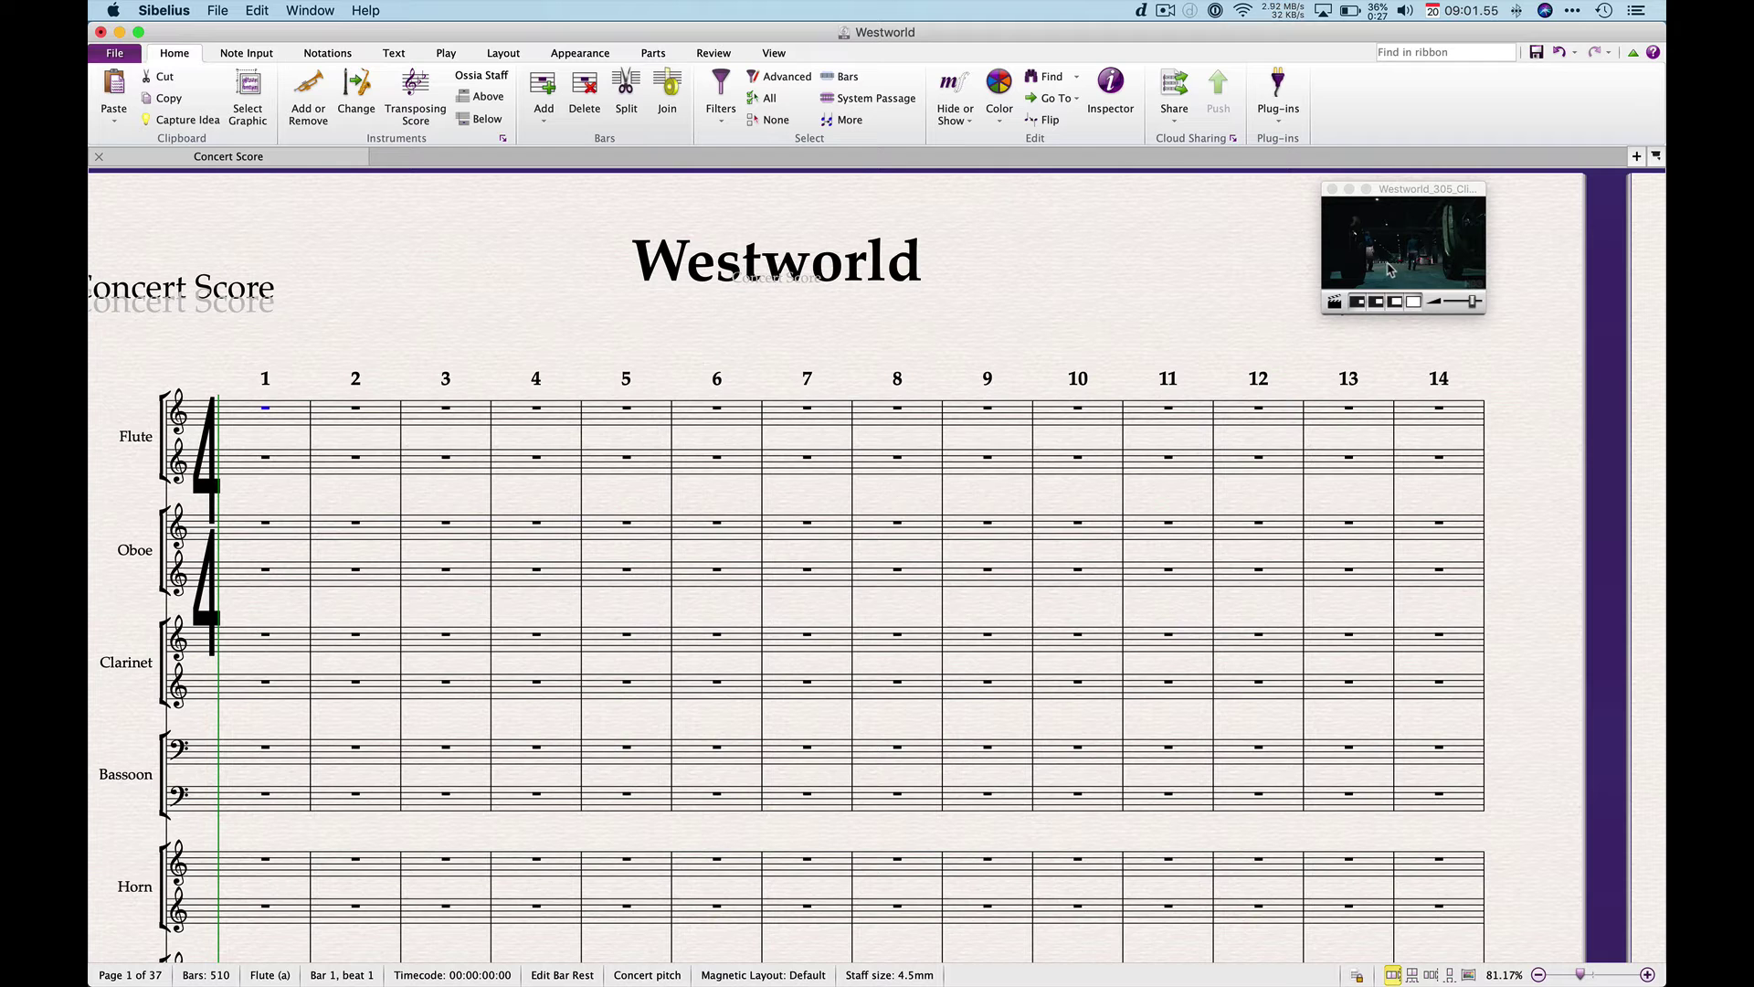
key(space)
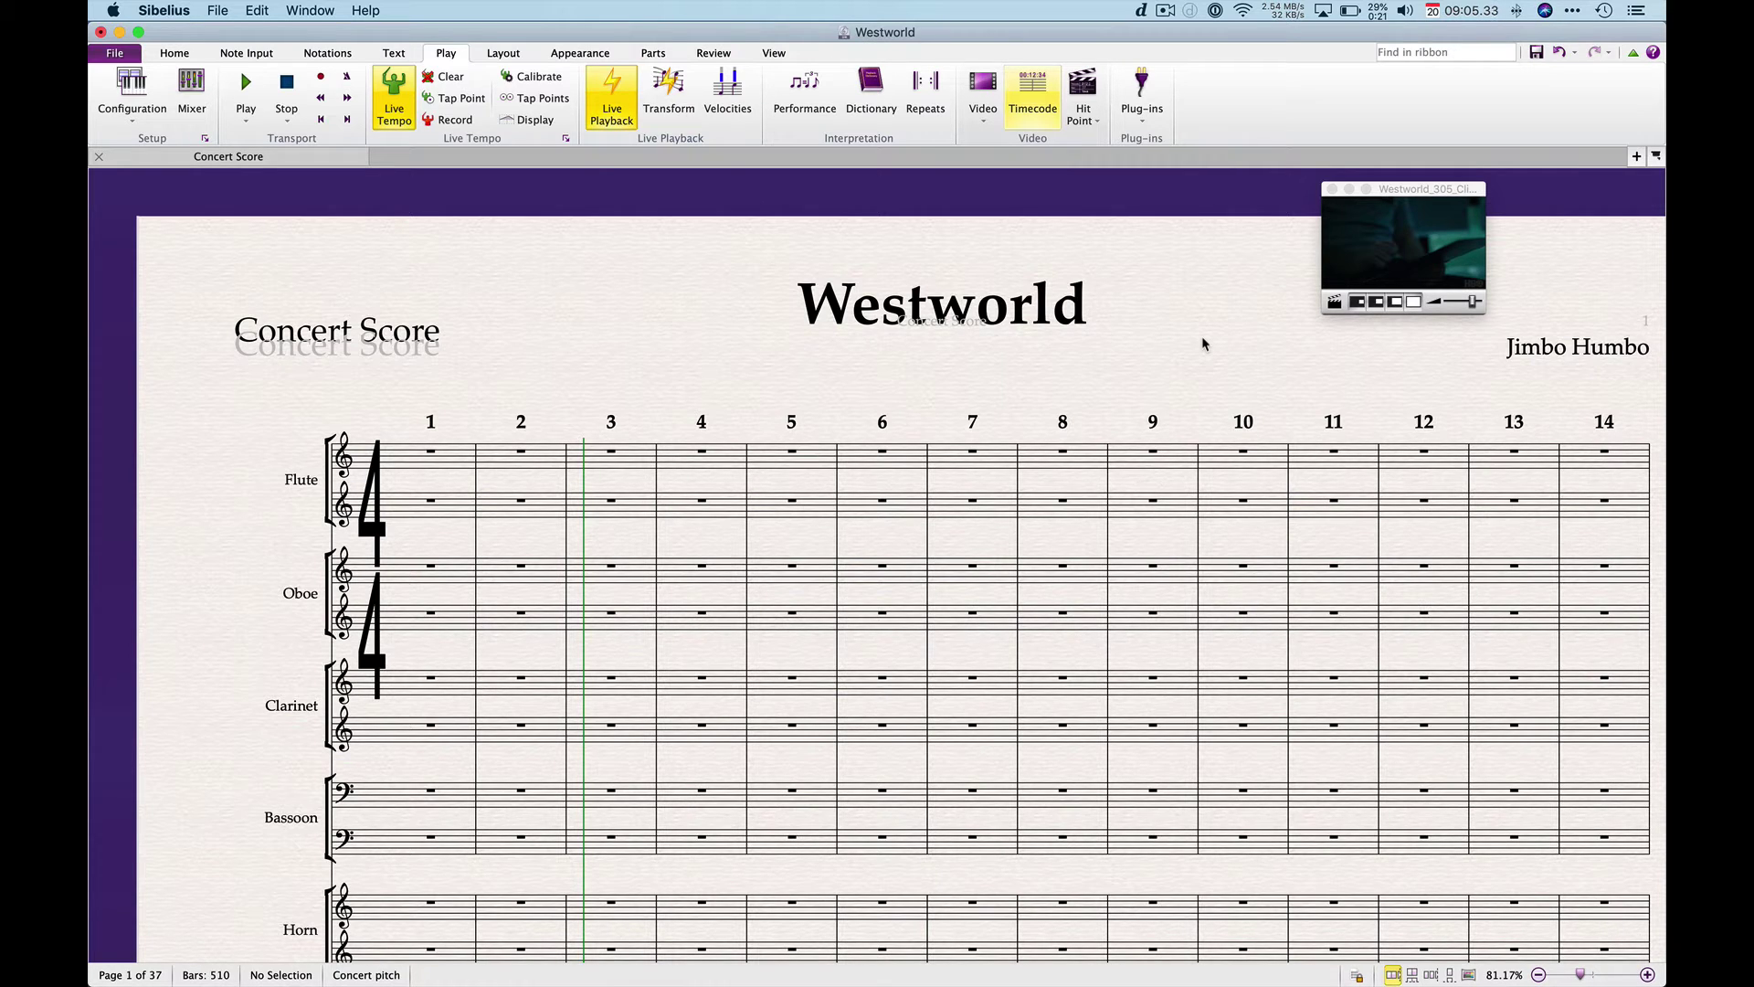
Jump the playback line to the start and end of the score, and move between the first and last pages, finishing at bar 1
key(bracketleft)
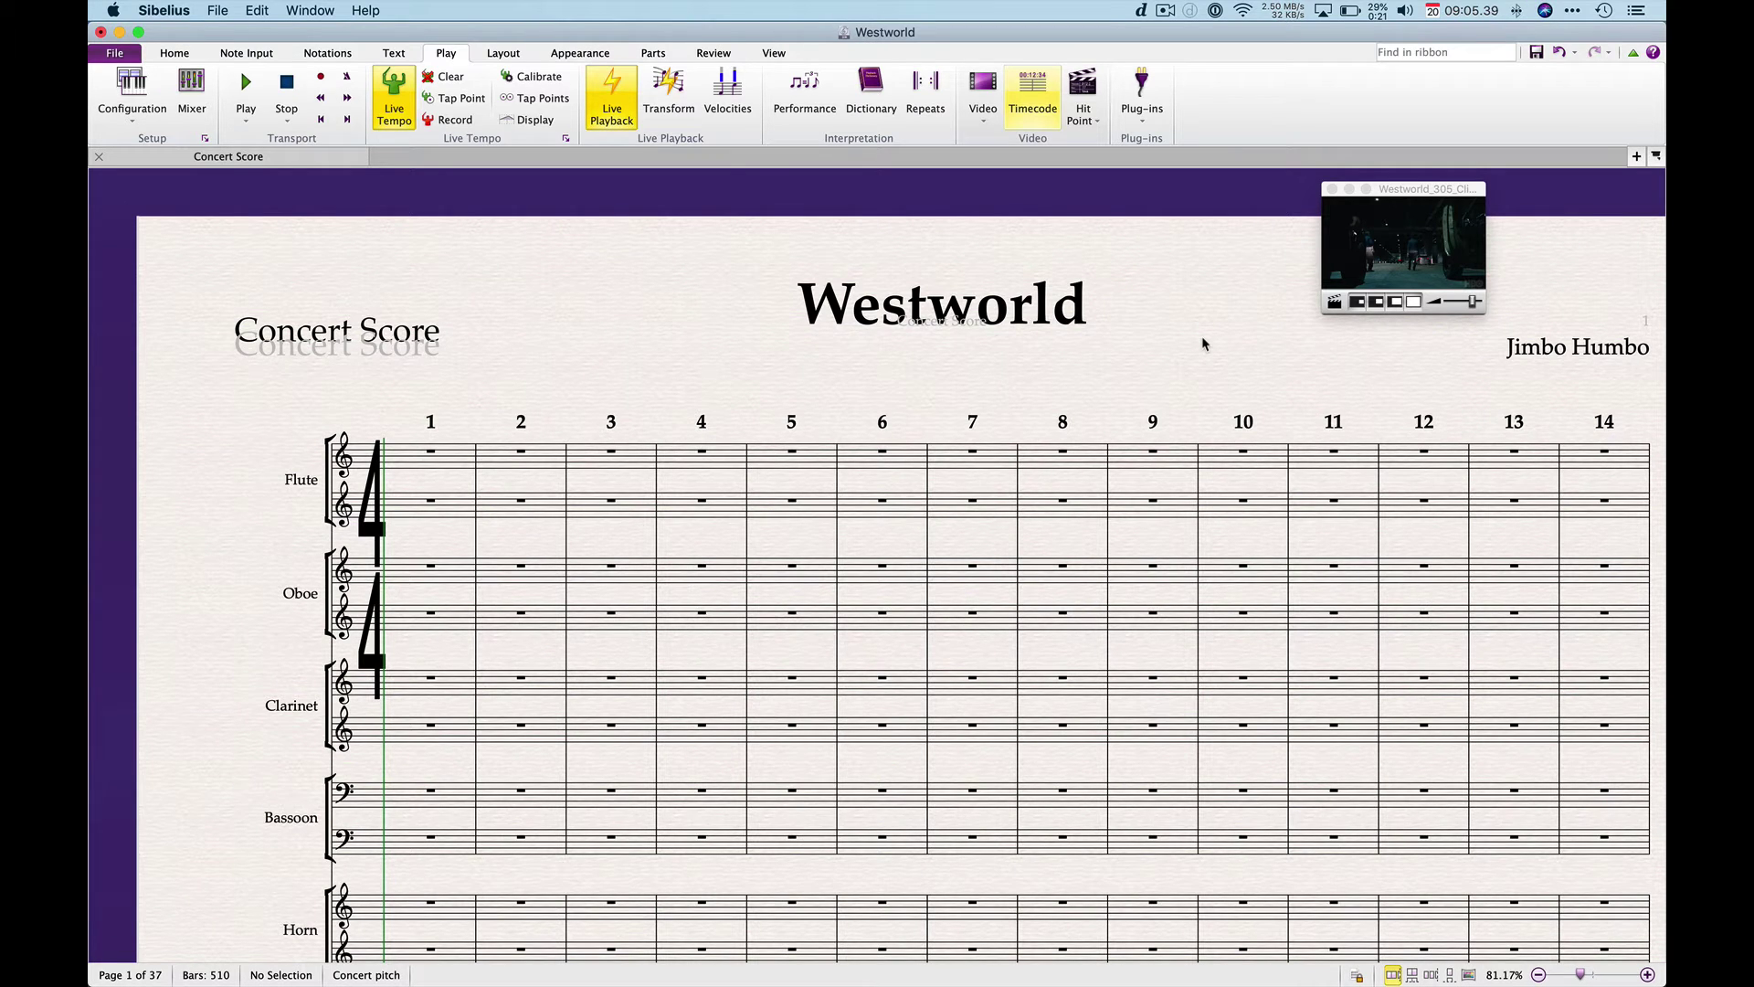
key(bracketright)
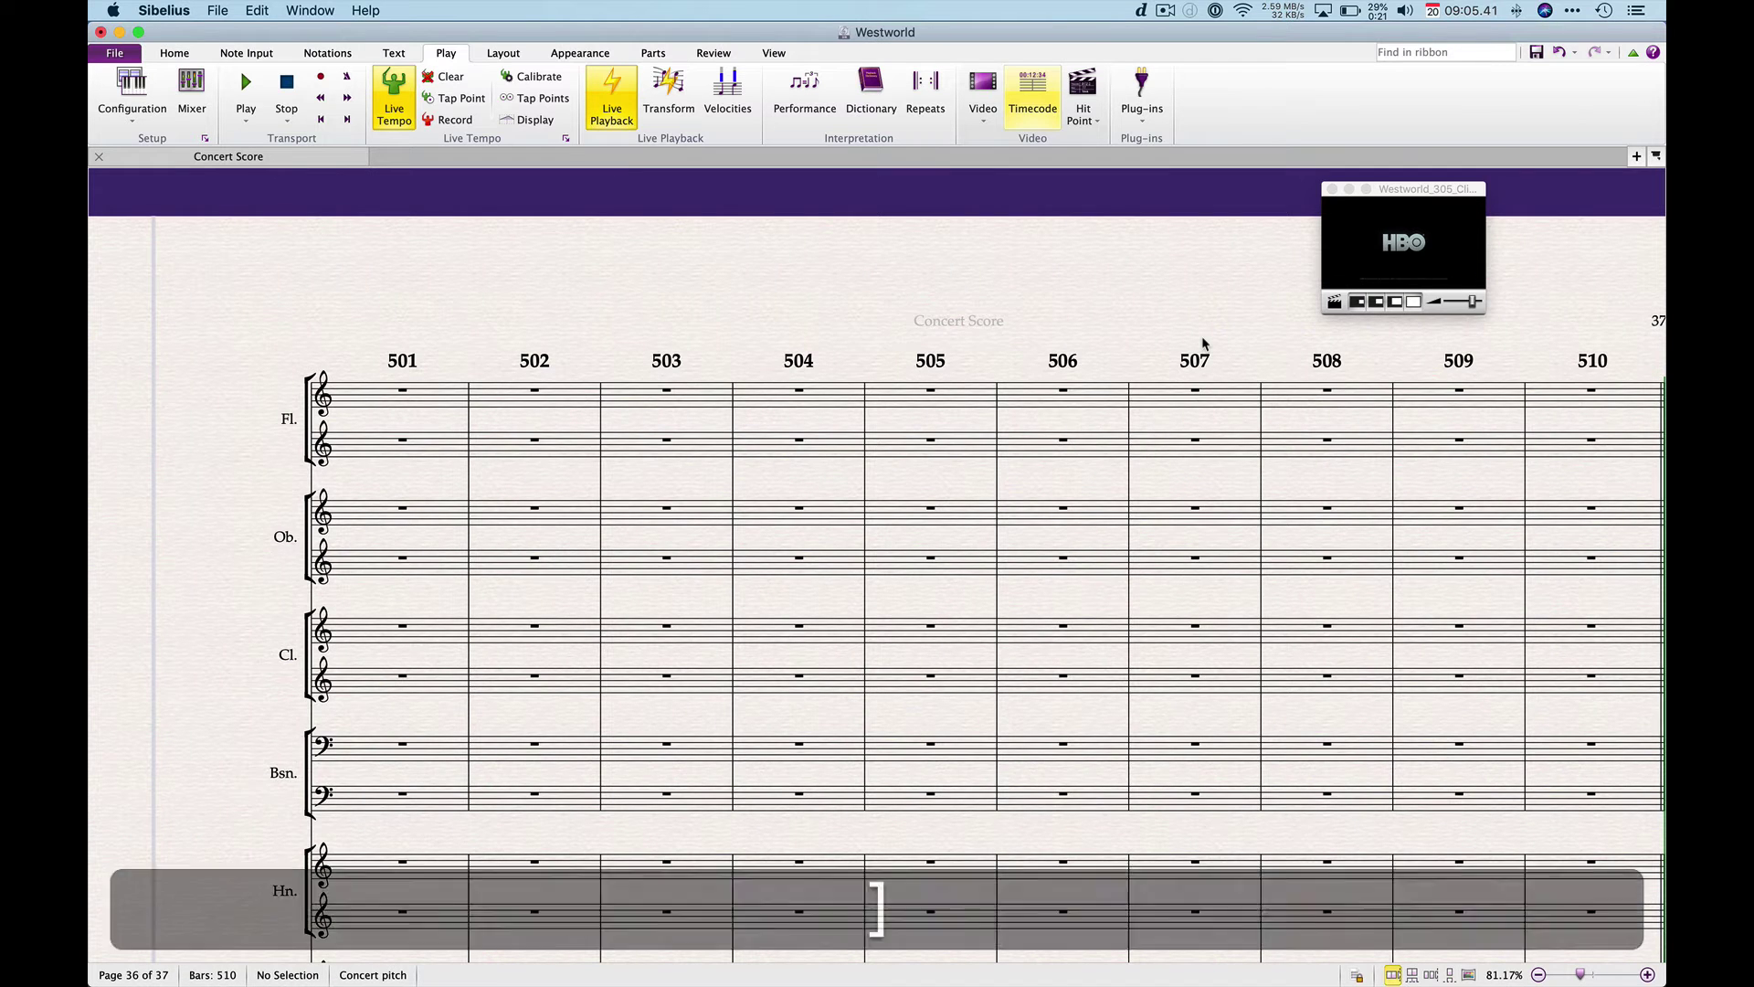
key(bracketleft)
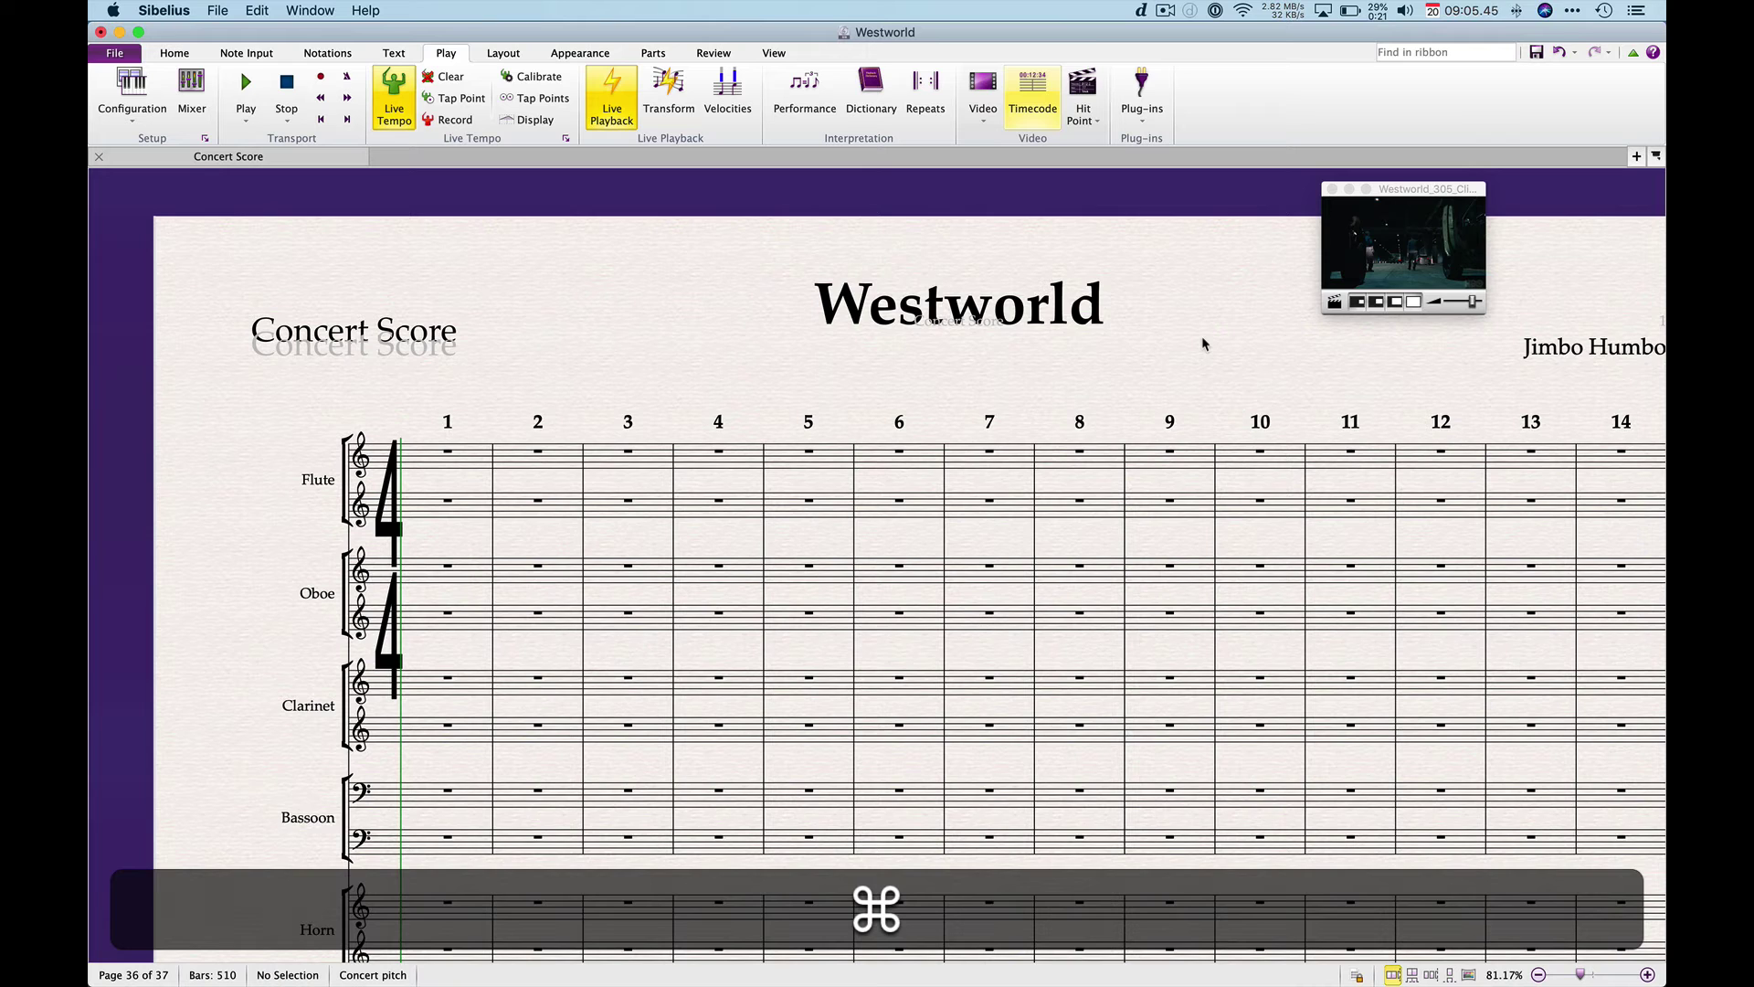
key(super+Home)
key(super+End)
key(super+Home)
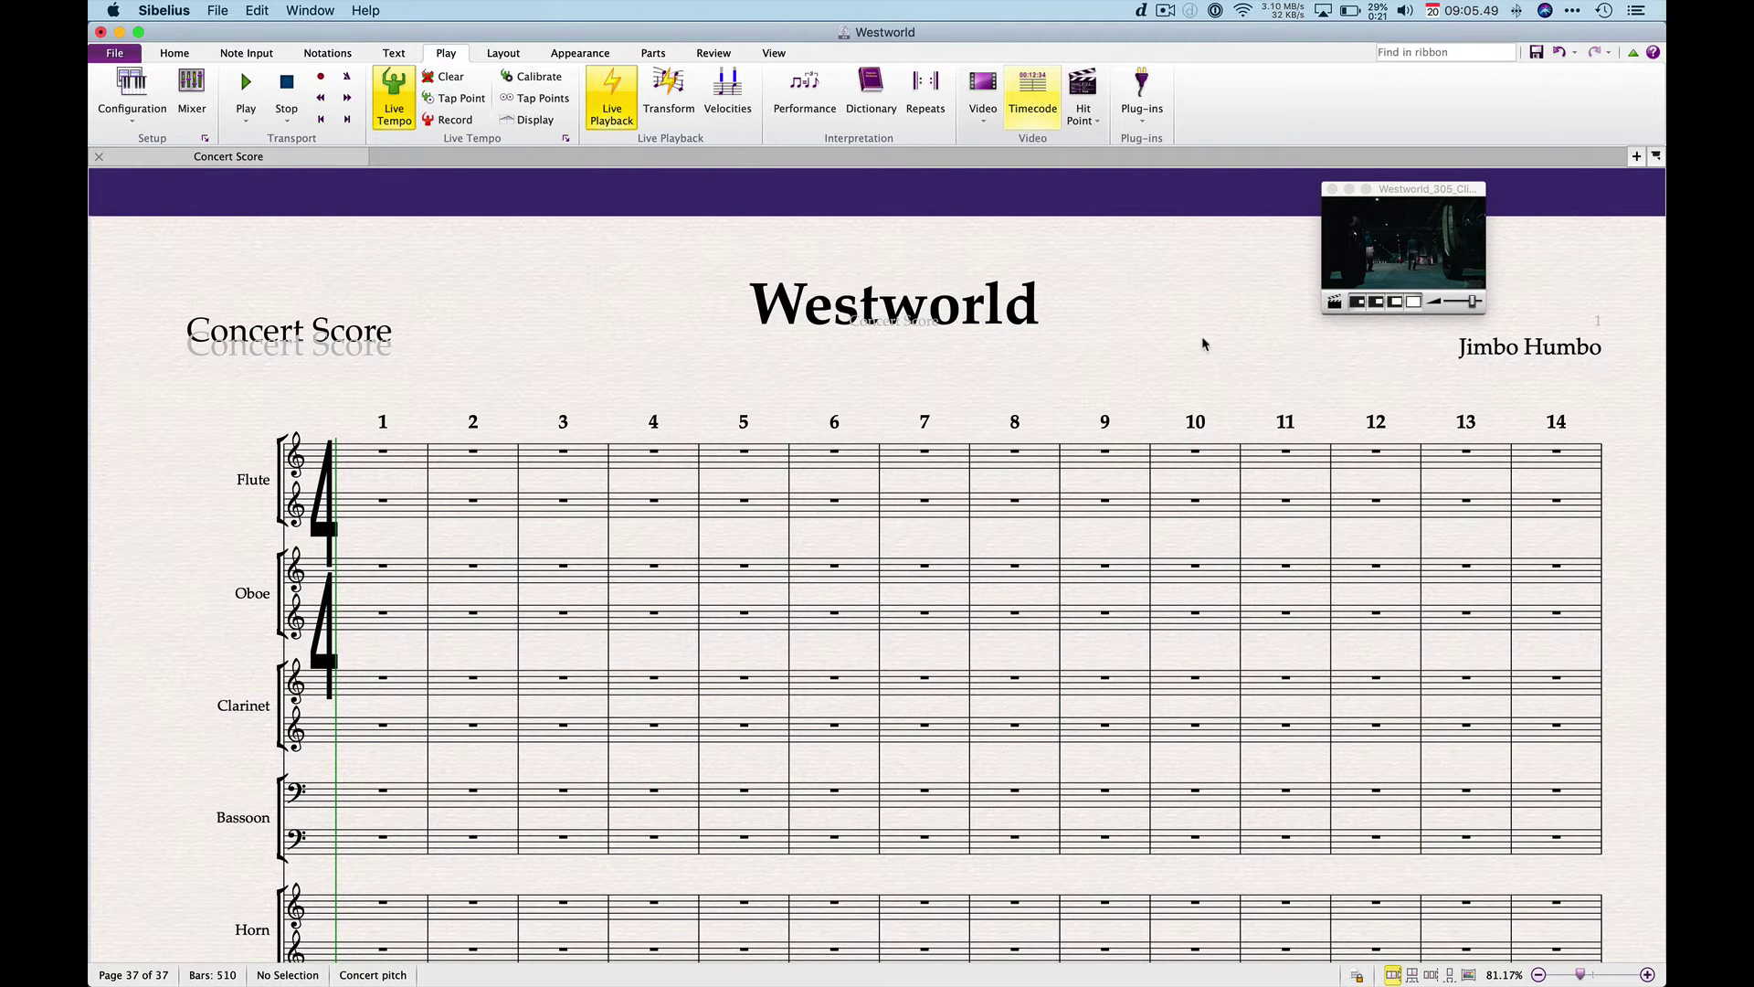
Advance the playback line and video from the start of bar 1 into bar 3, using small and larger increments
key(shift)
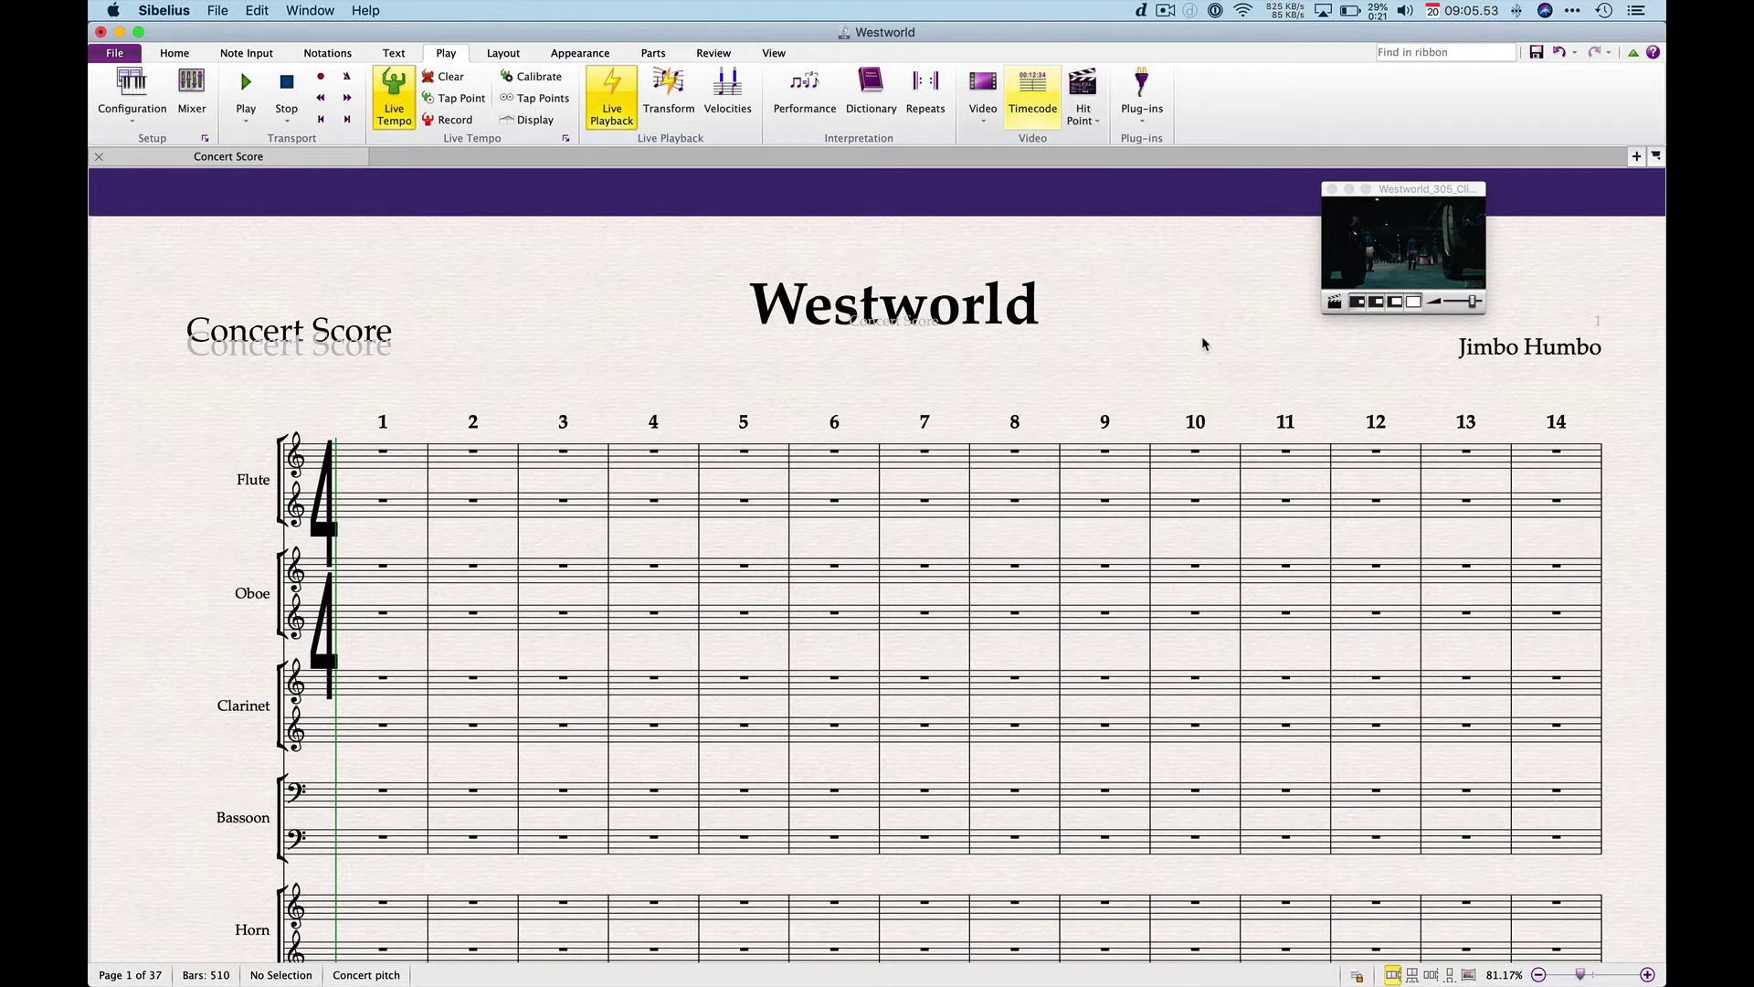
key(super+bracketright)
key(super+bracketleft)
key(super+shift+bracketright)
key(shift+bracketright)
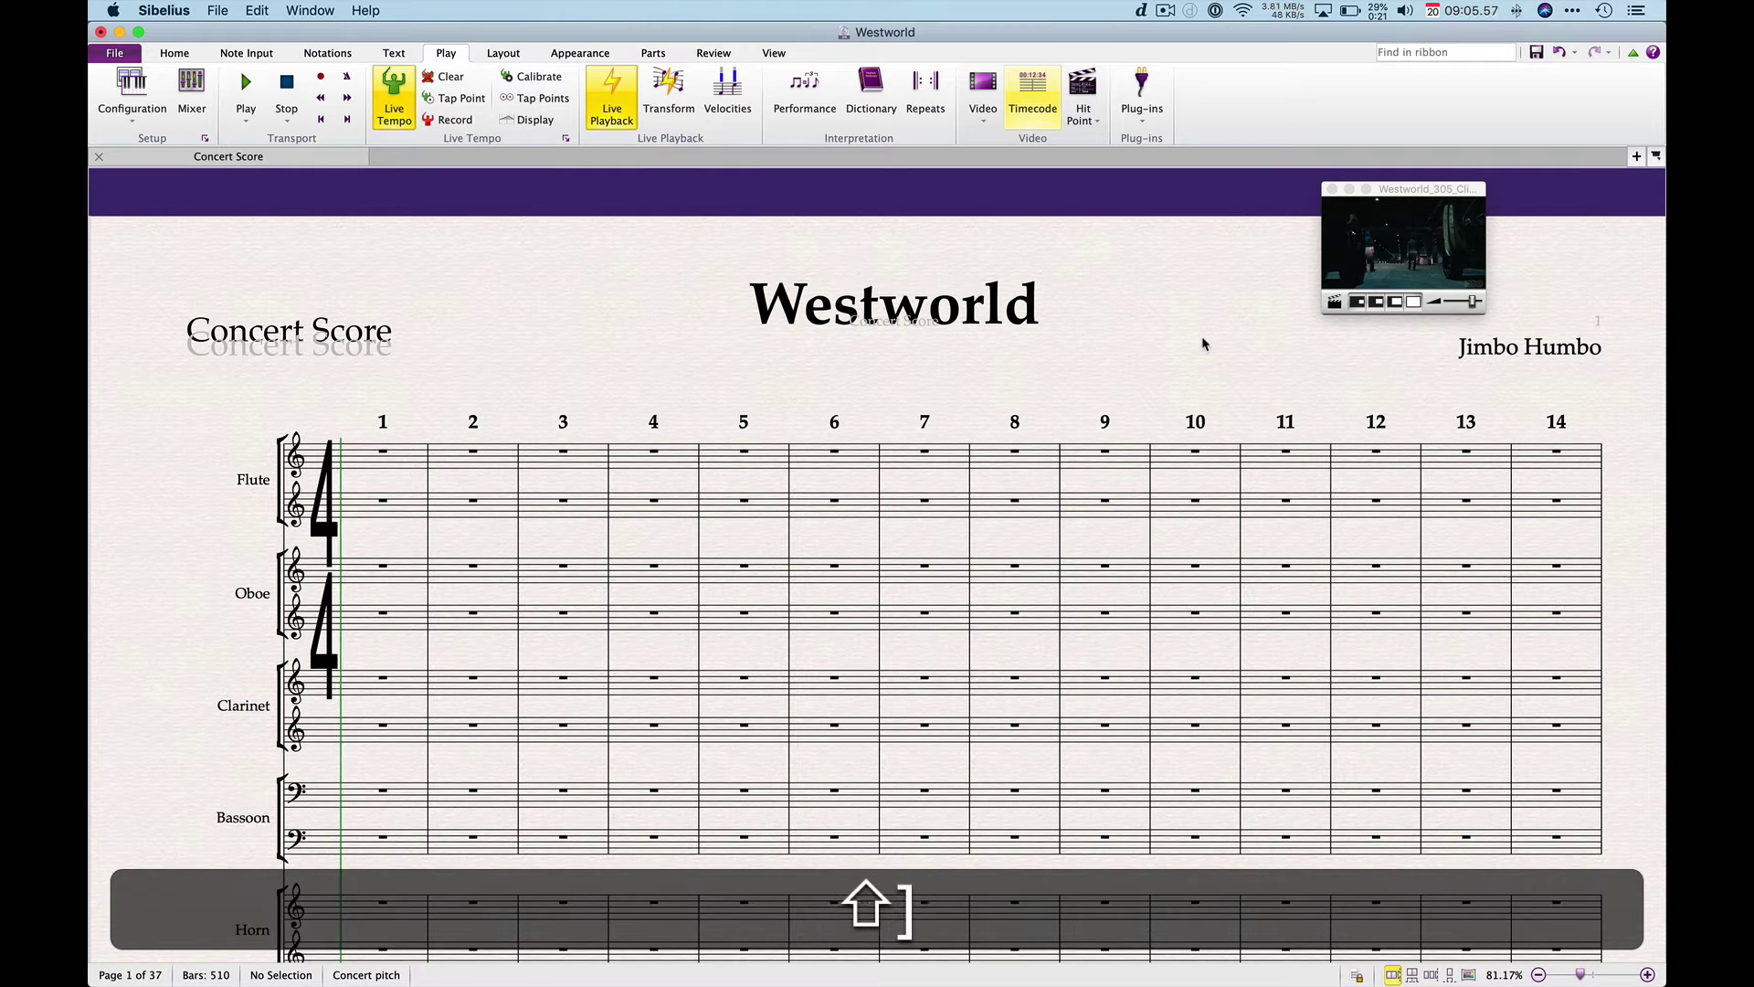
key(alt+bracketright)
key(alt+bracketright)
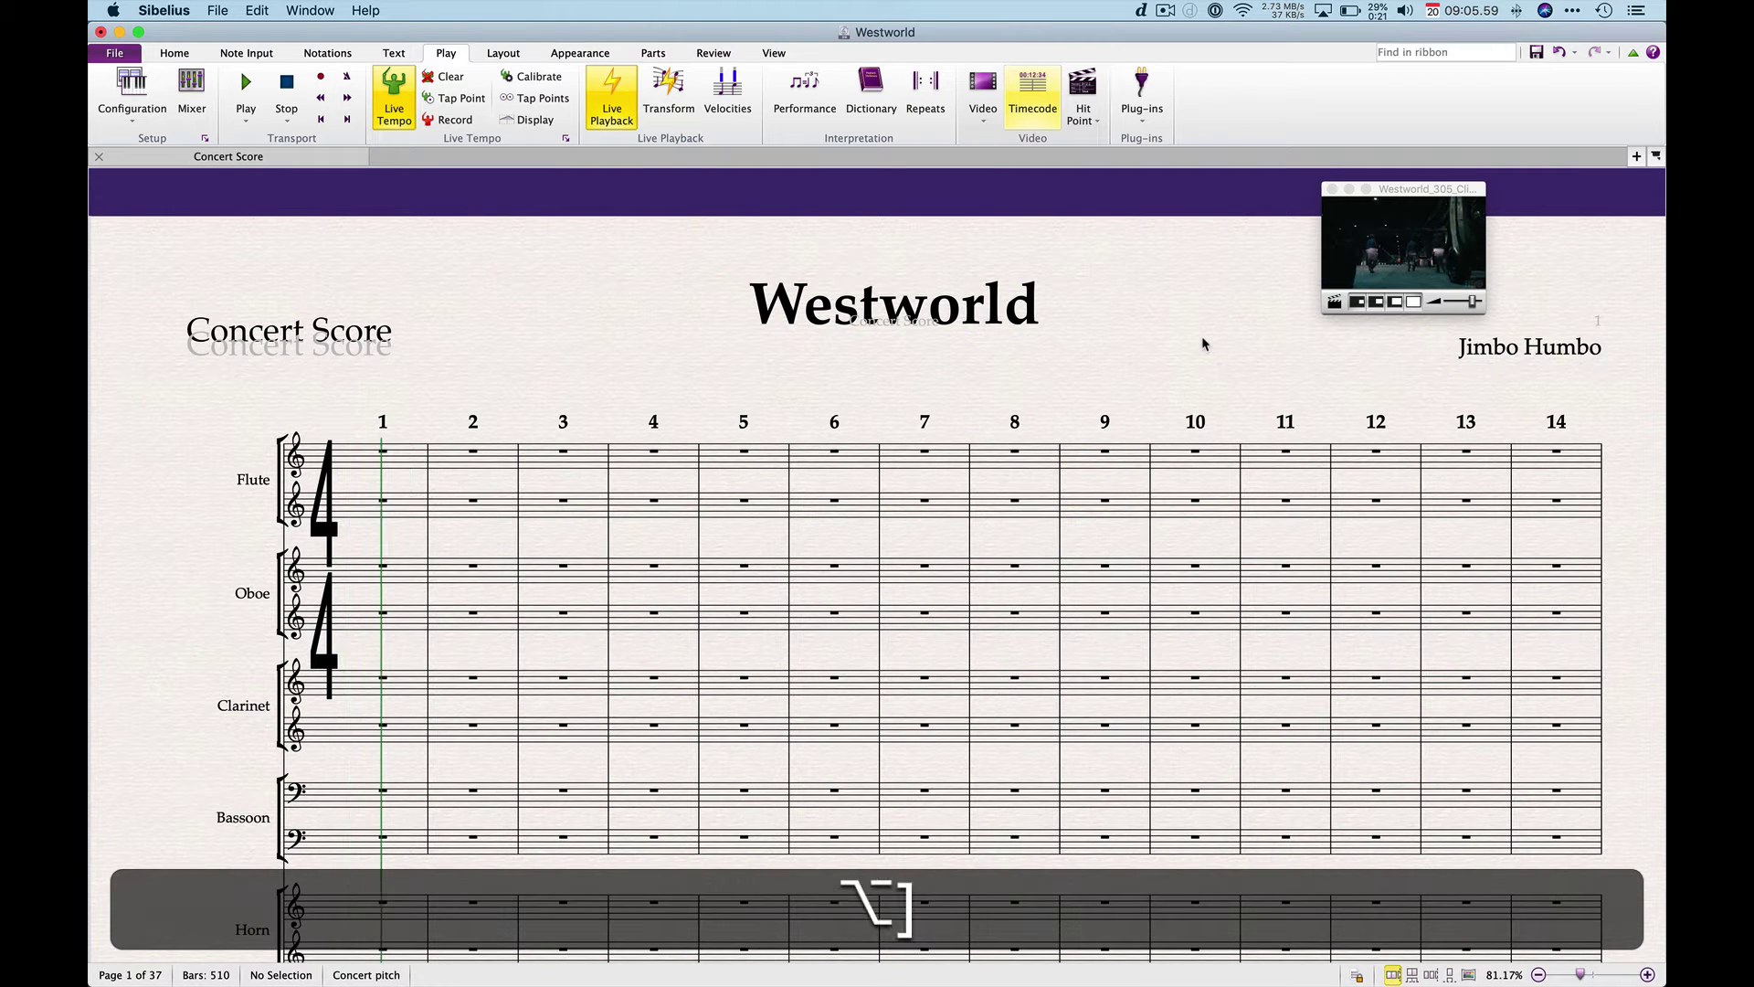
key(alt+bracketright)
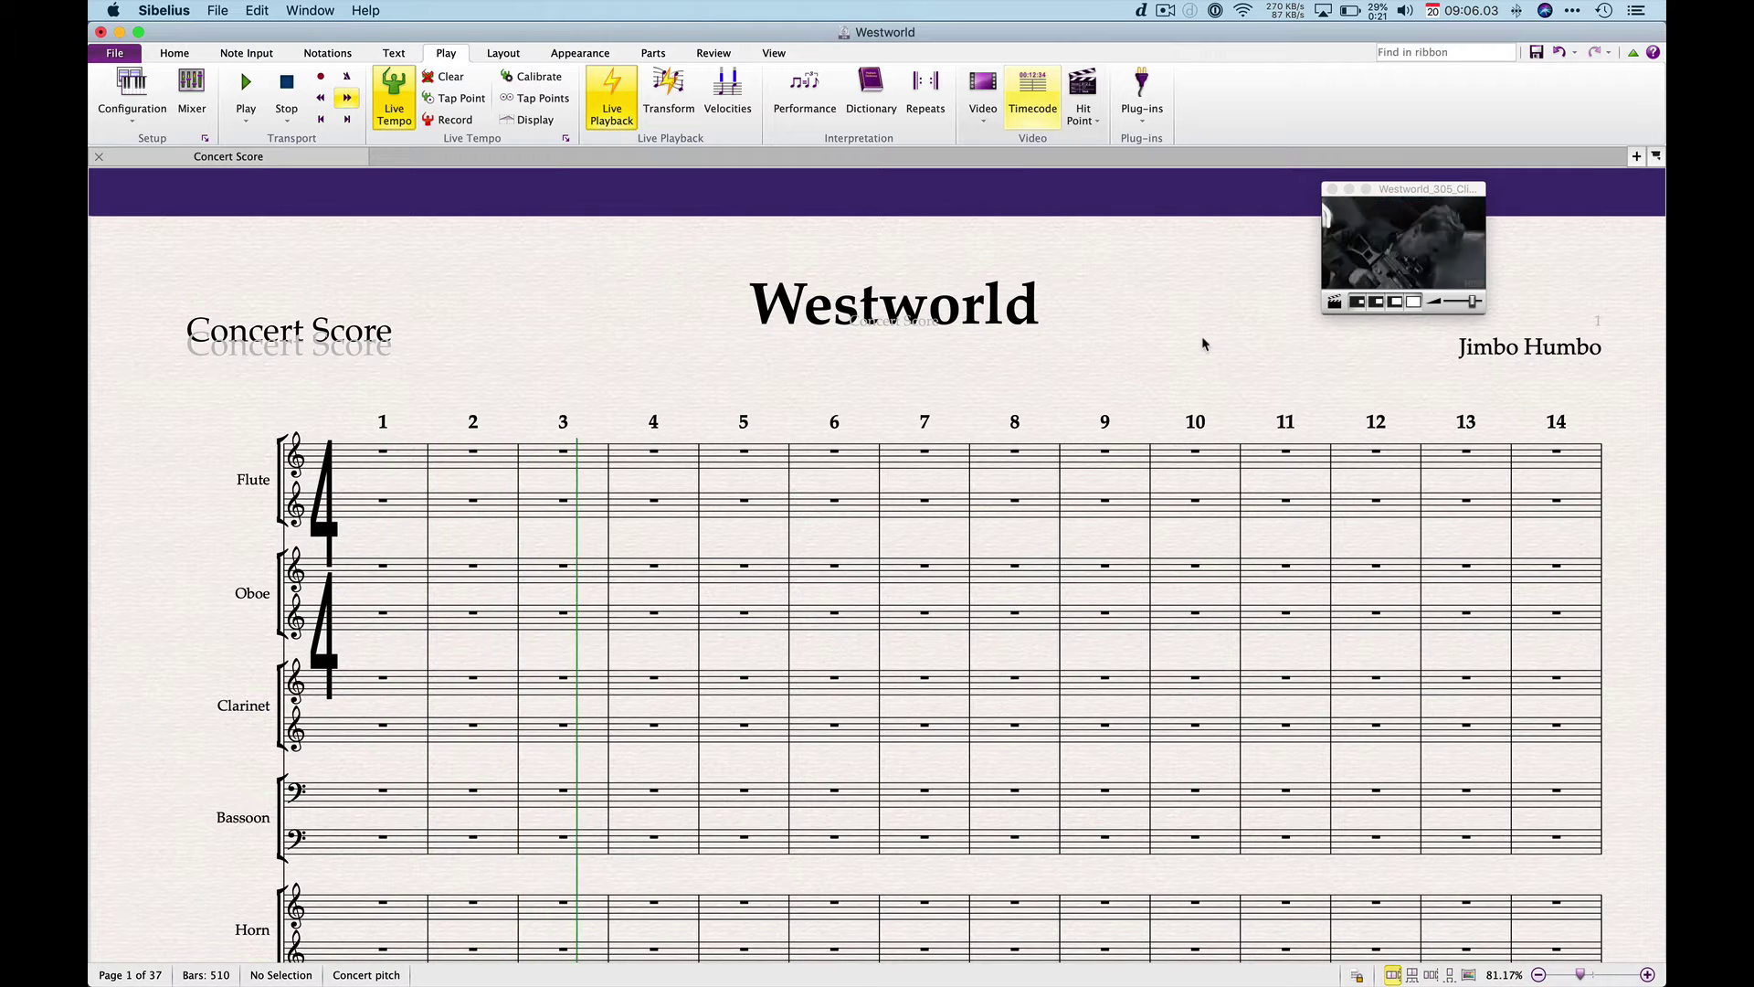
Move the playback line back and forth in larger increments around the start of bar 3 to locate the video cut
key(alt+bracketleft)
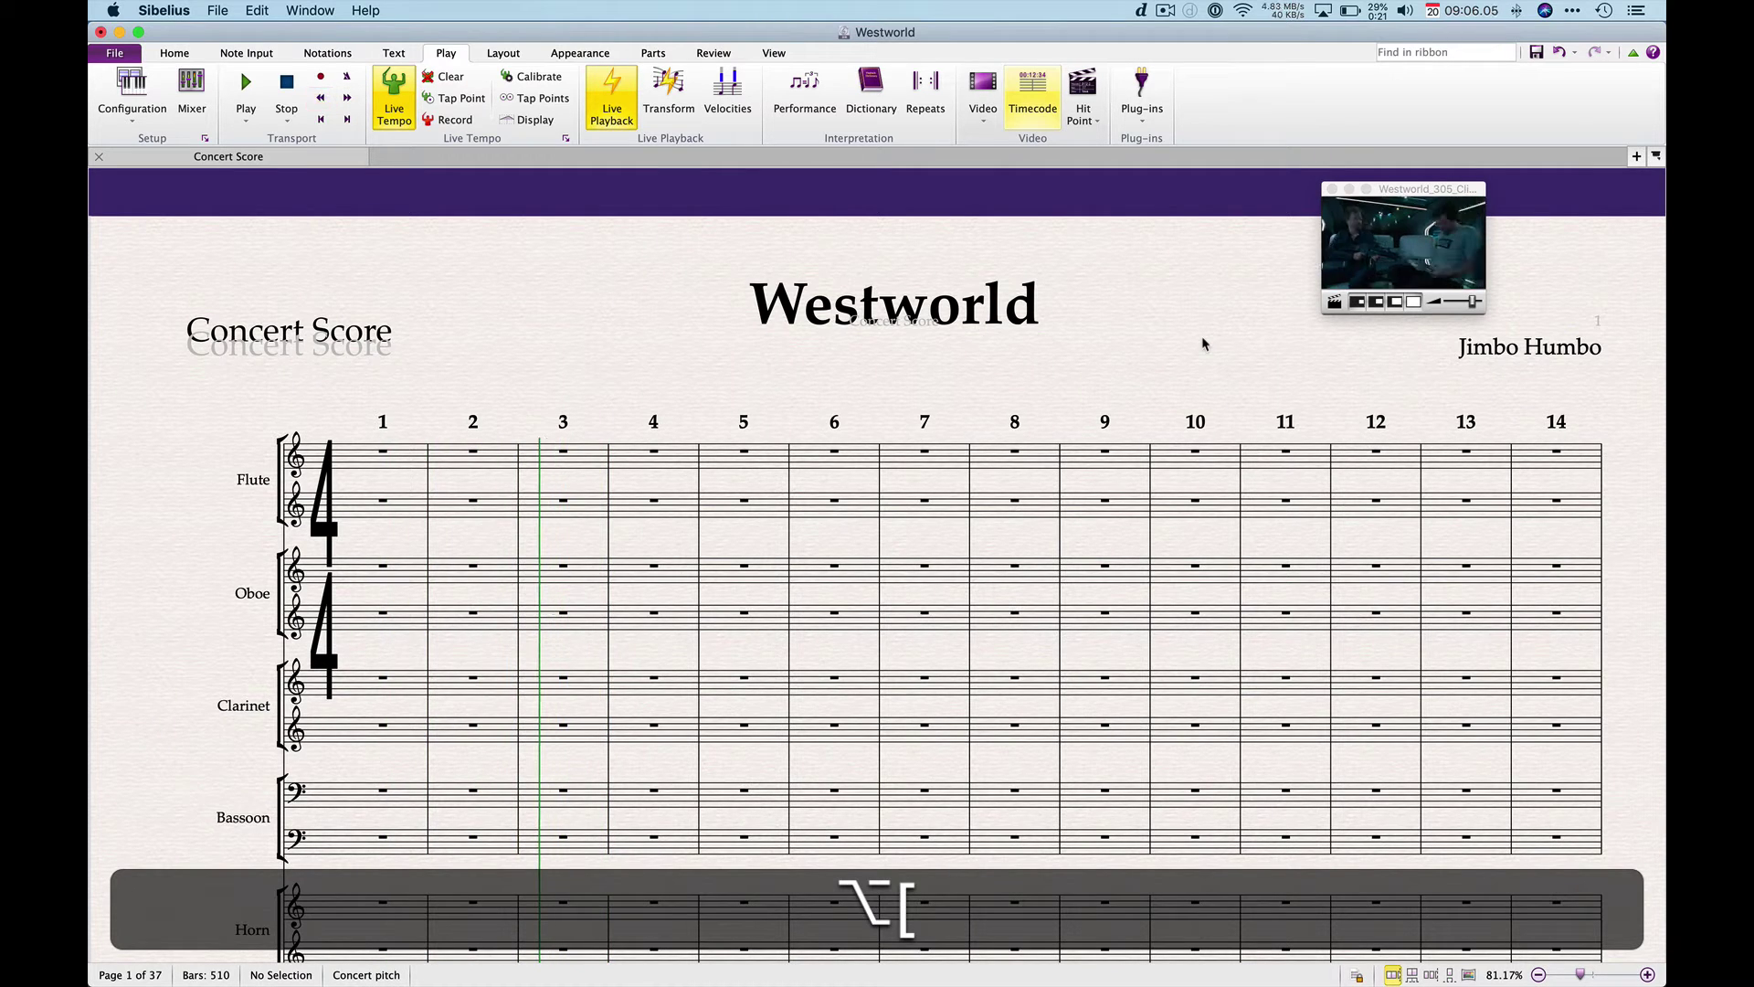
key(alt+bracketright)
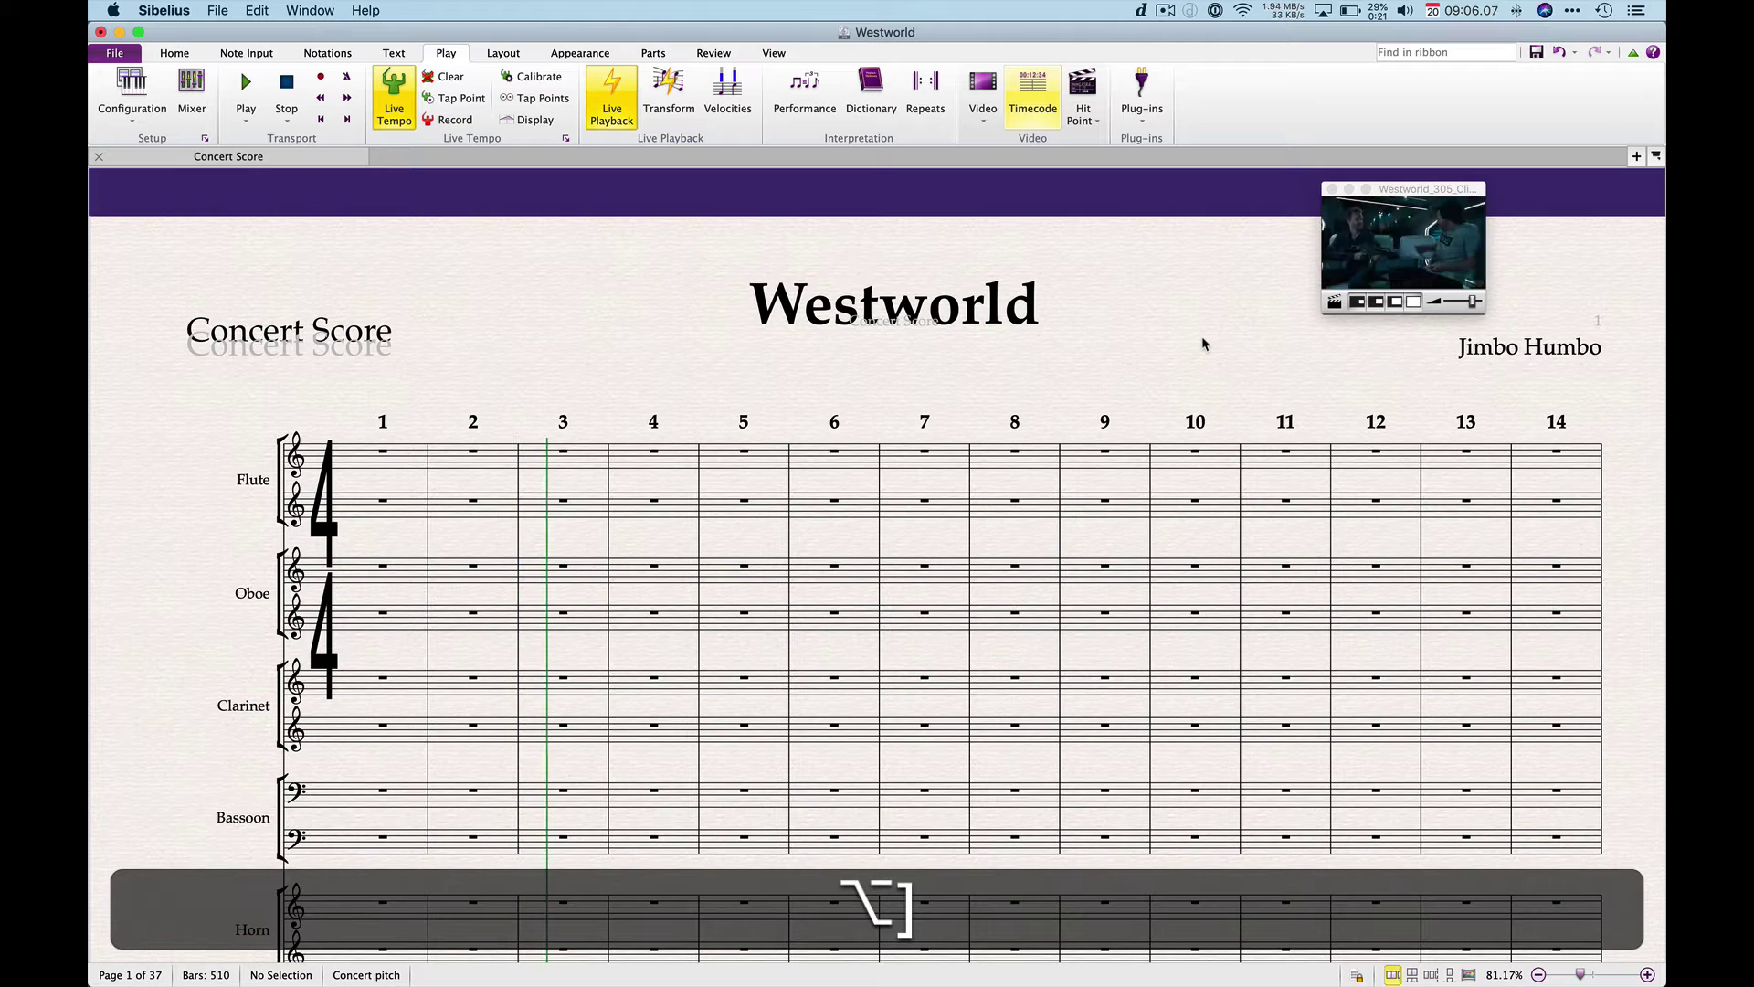
key(alt+bracketleft)
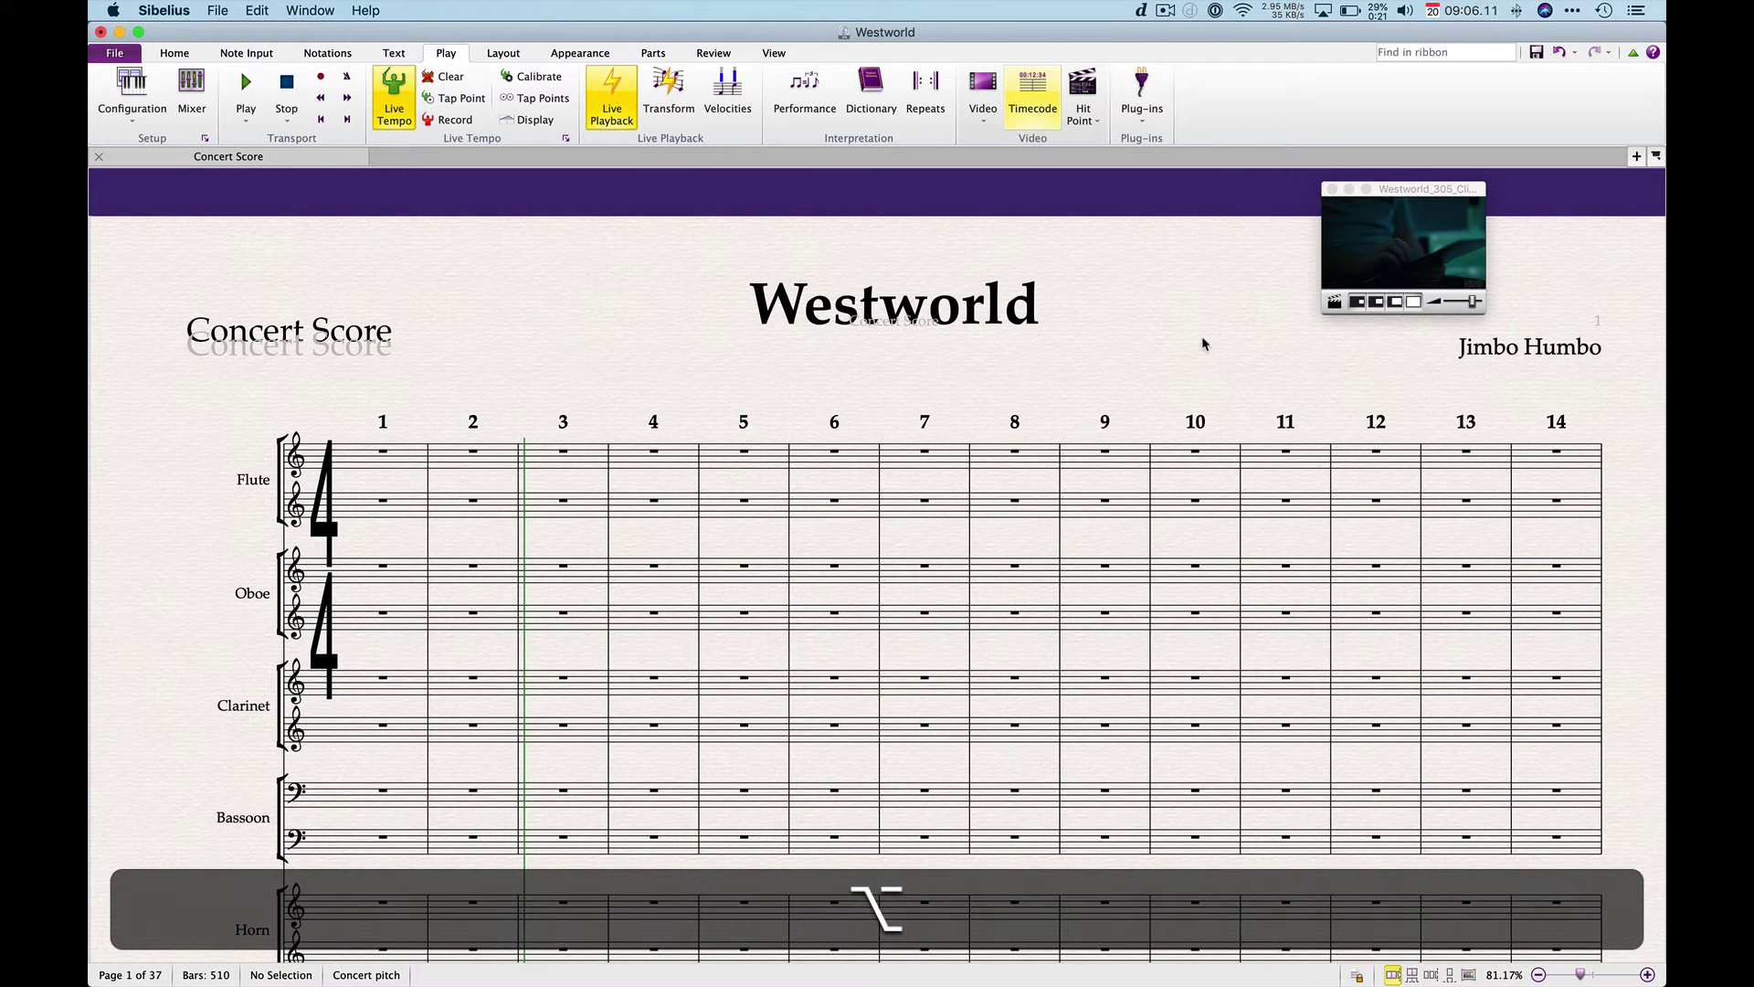
key(alt+bracketleft)
key(alt+bracketright)
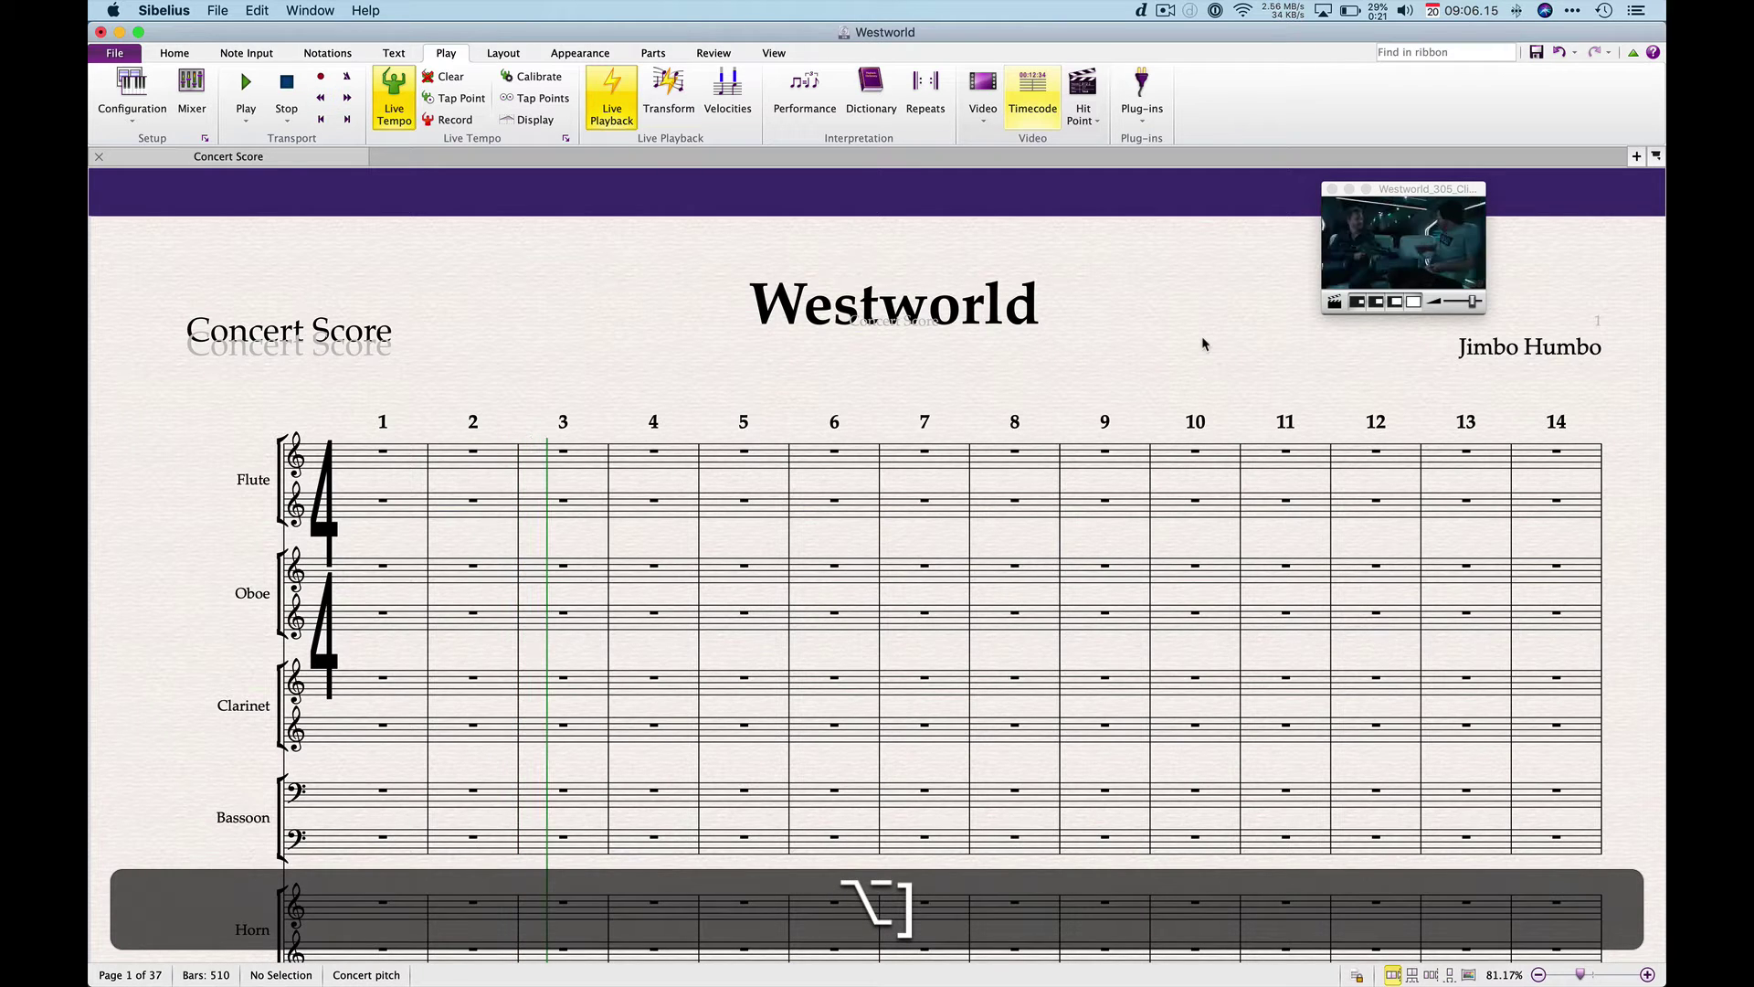
key(alt+bracketleft)
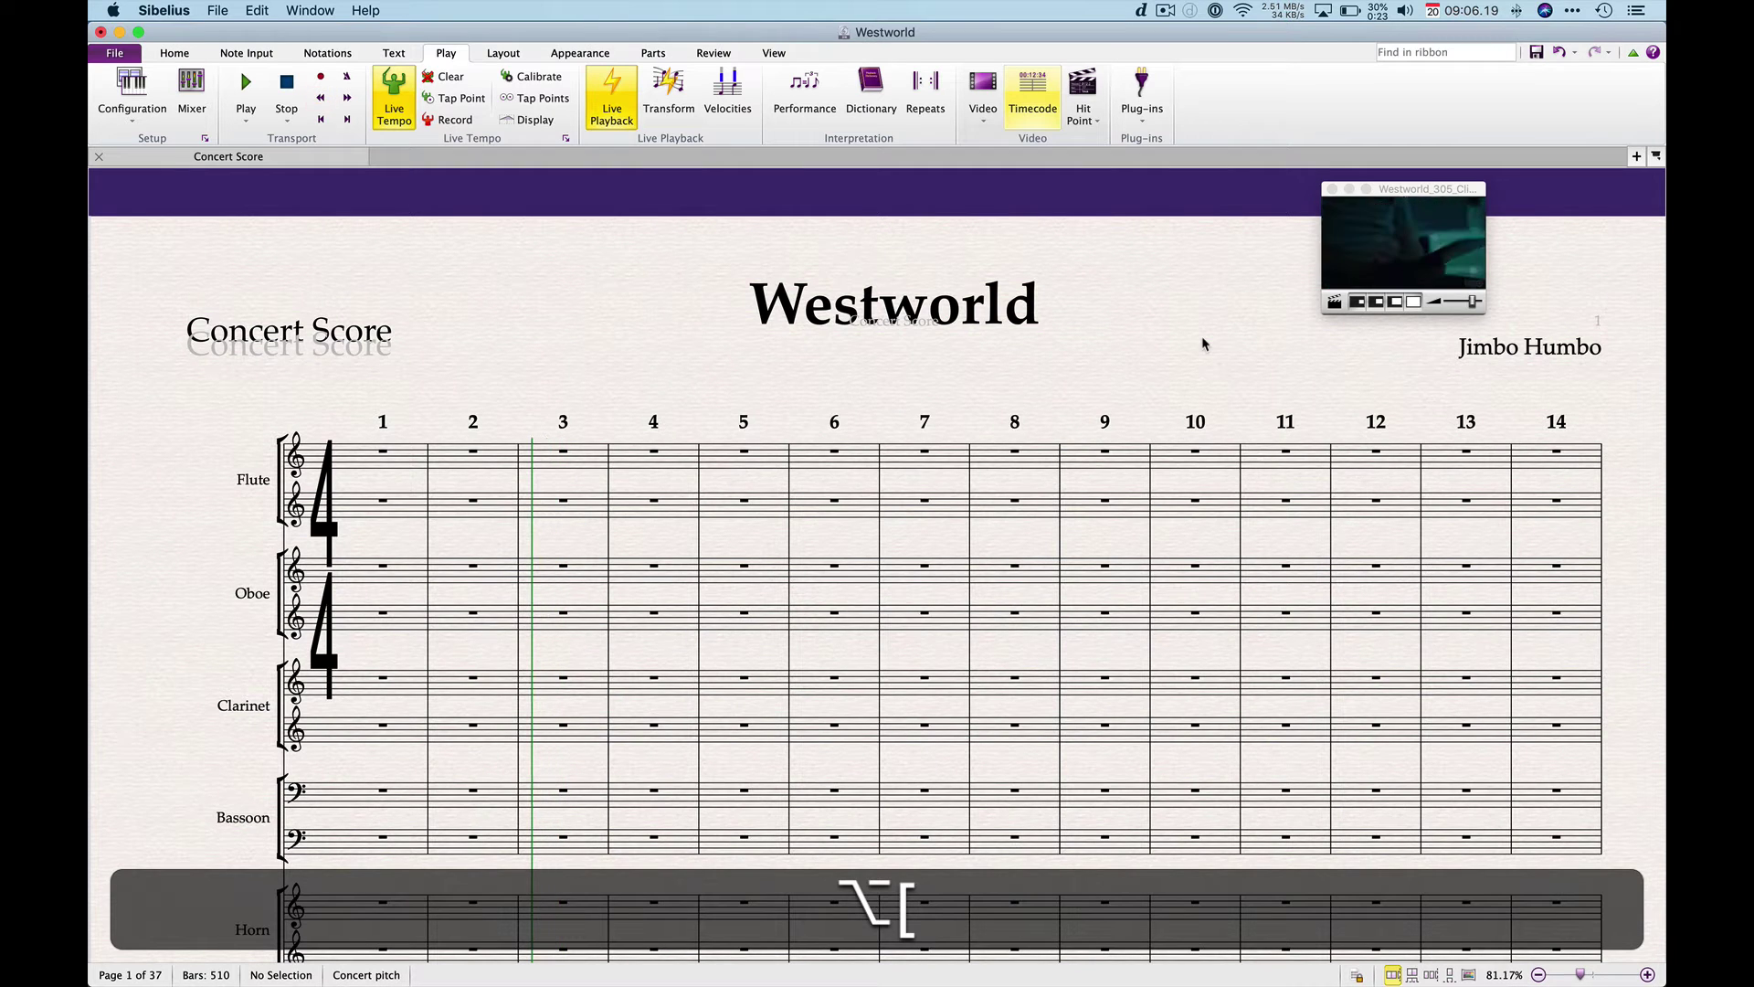
key(alt+bracketright)
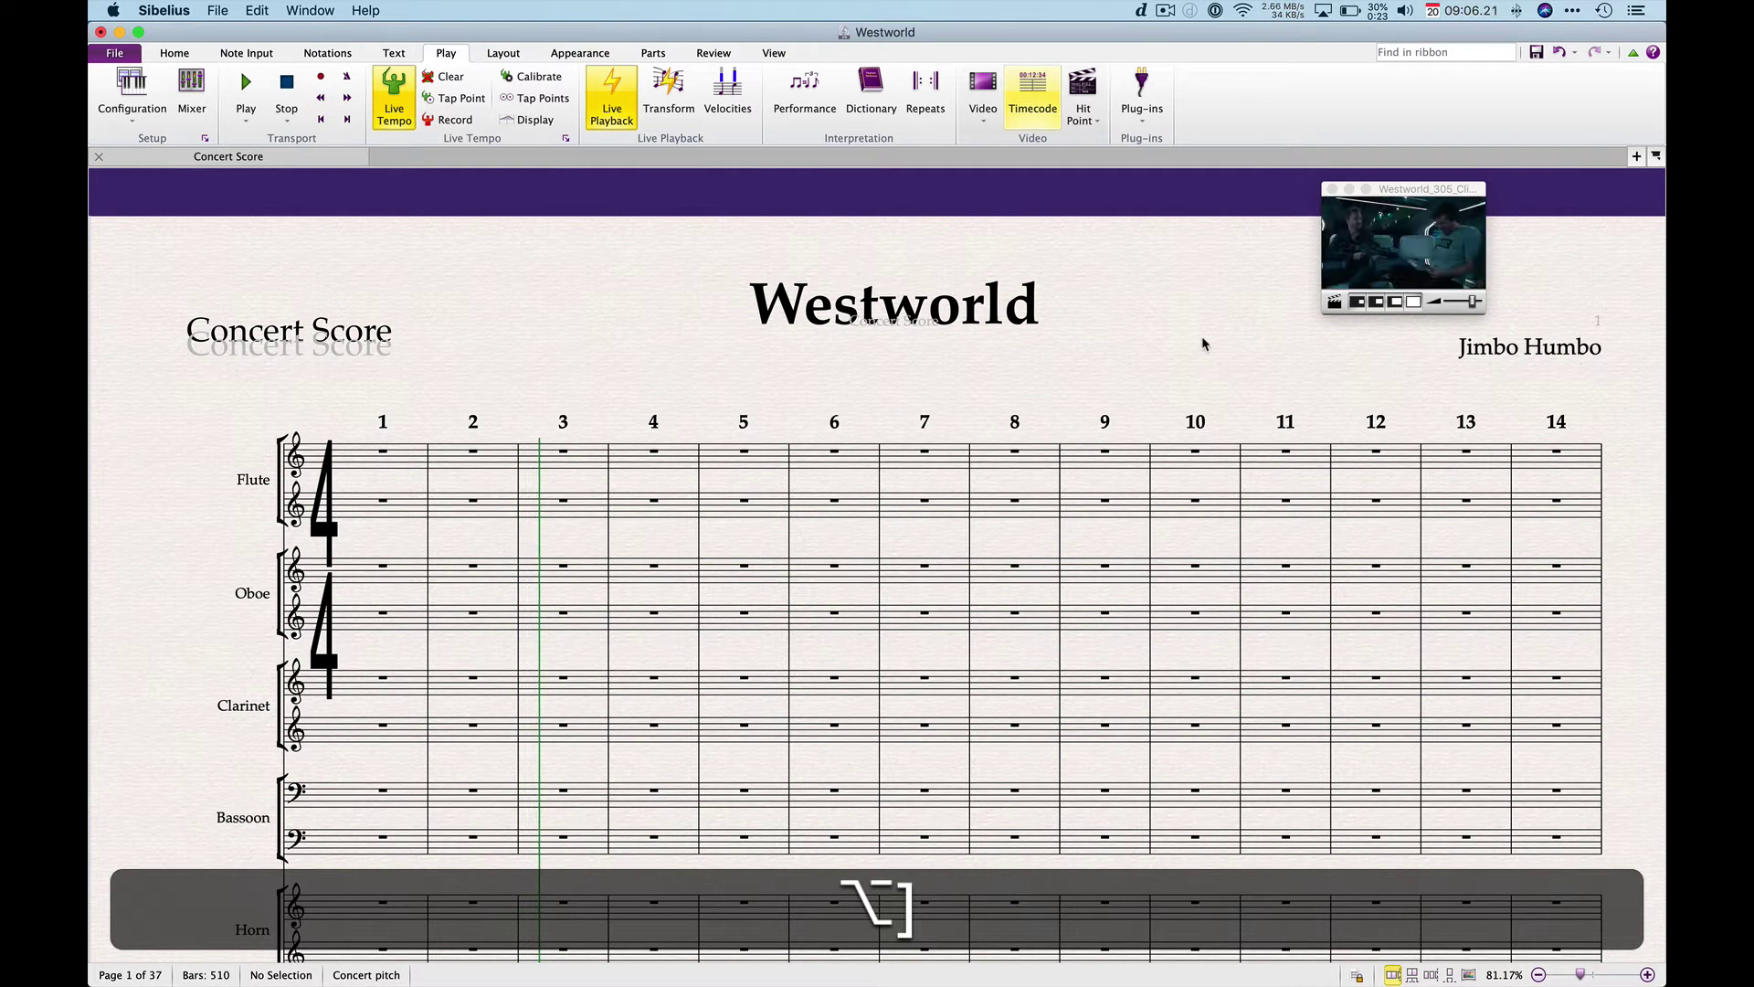
key(alt+bracketleft)
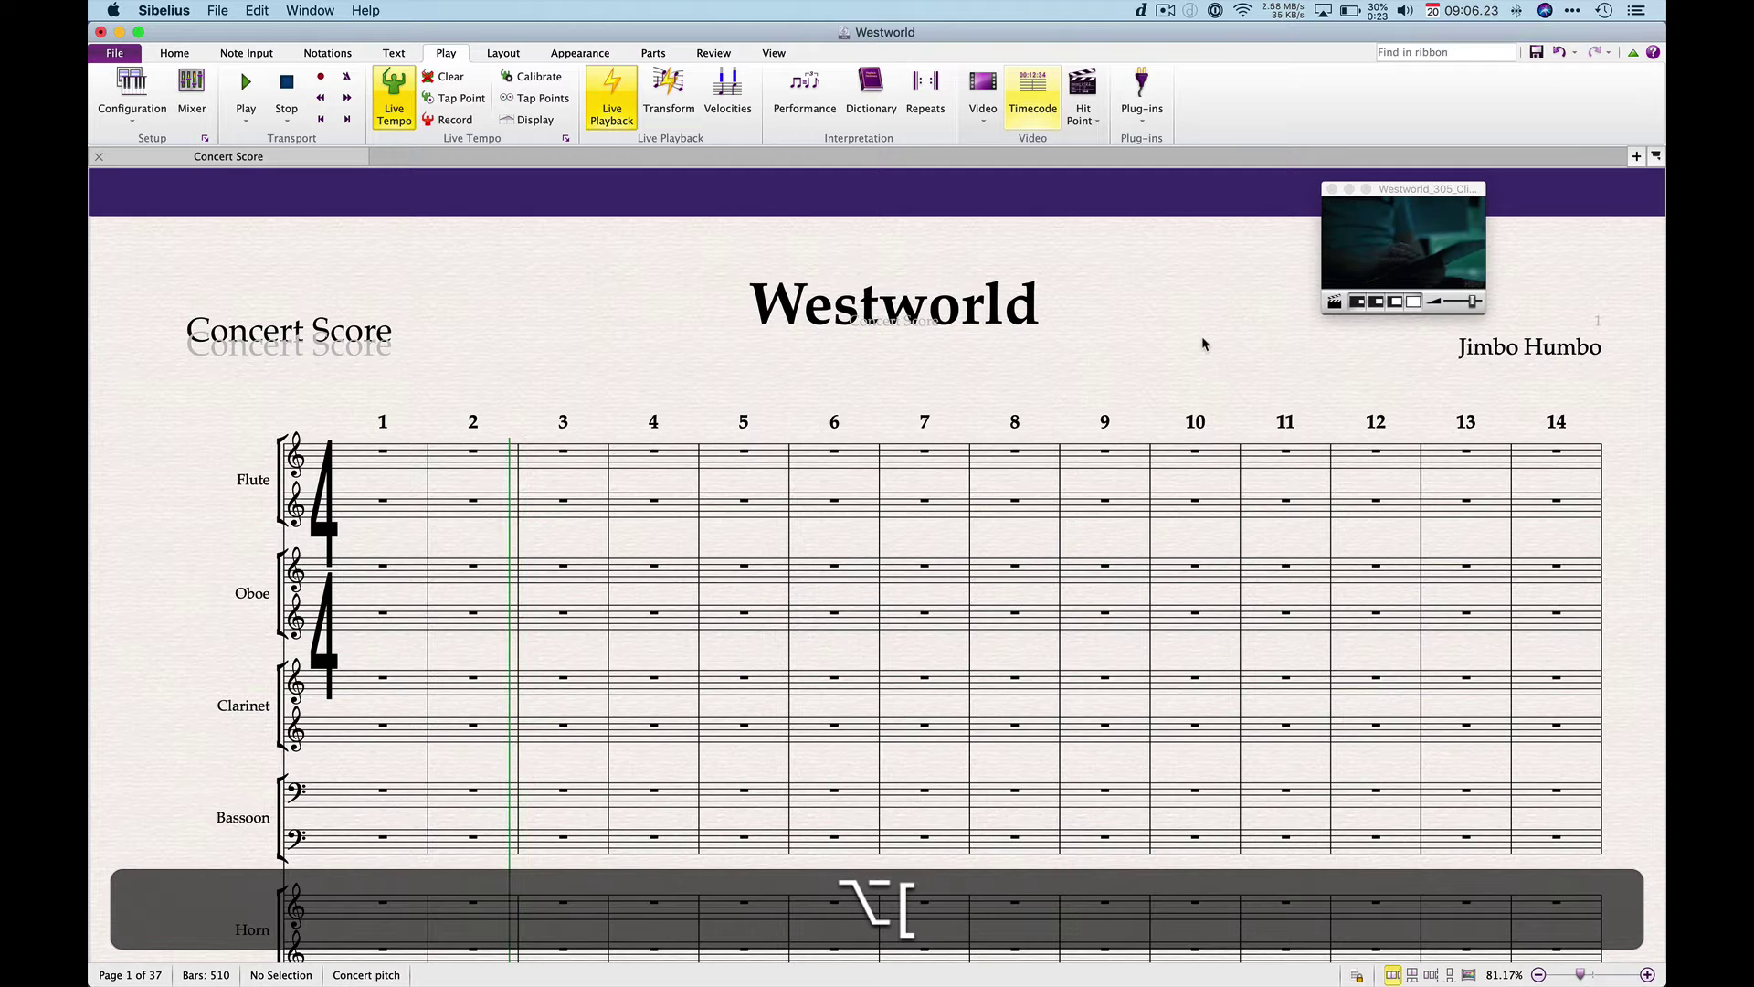
Nudge the playback line frame by frame across the video cut early in bar 3, stopping on the new shot
key(shift)
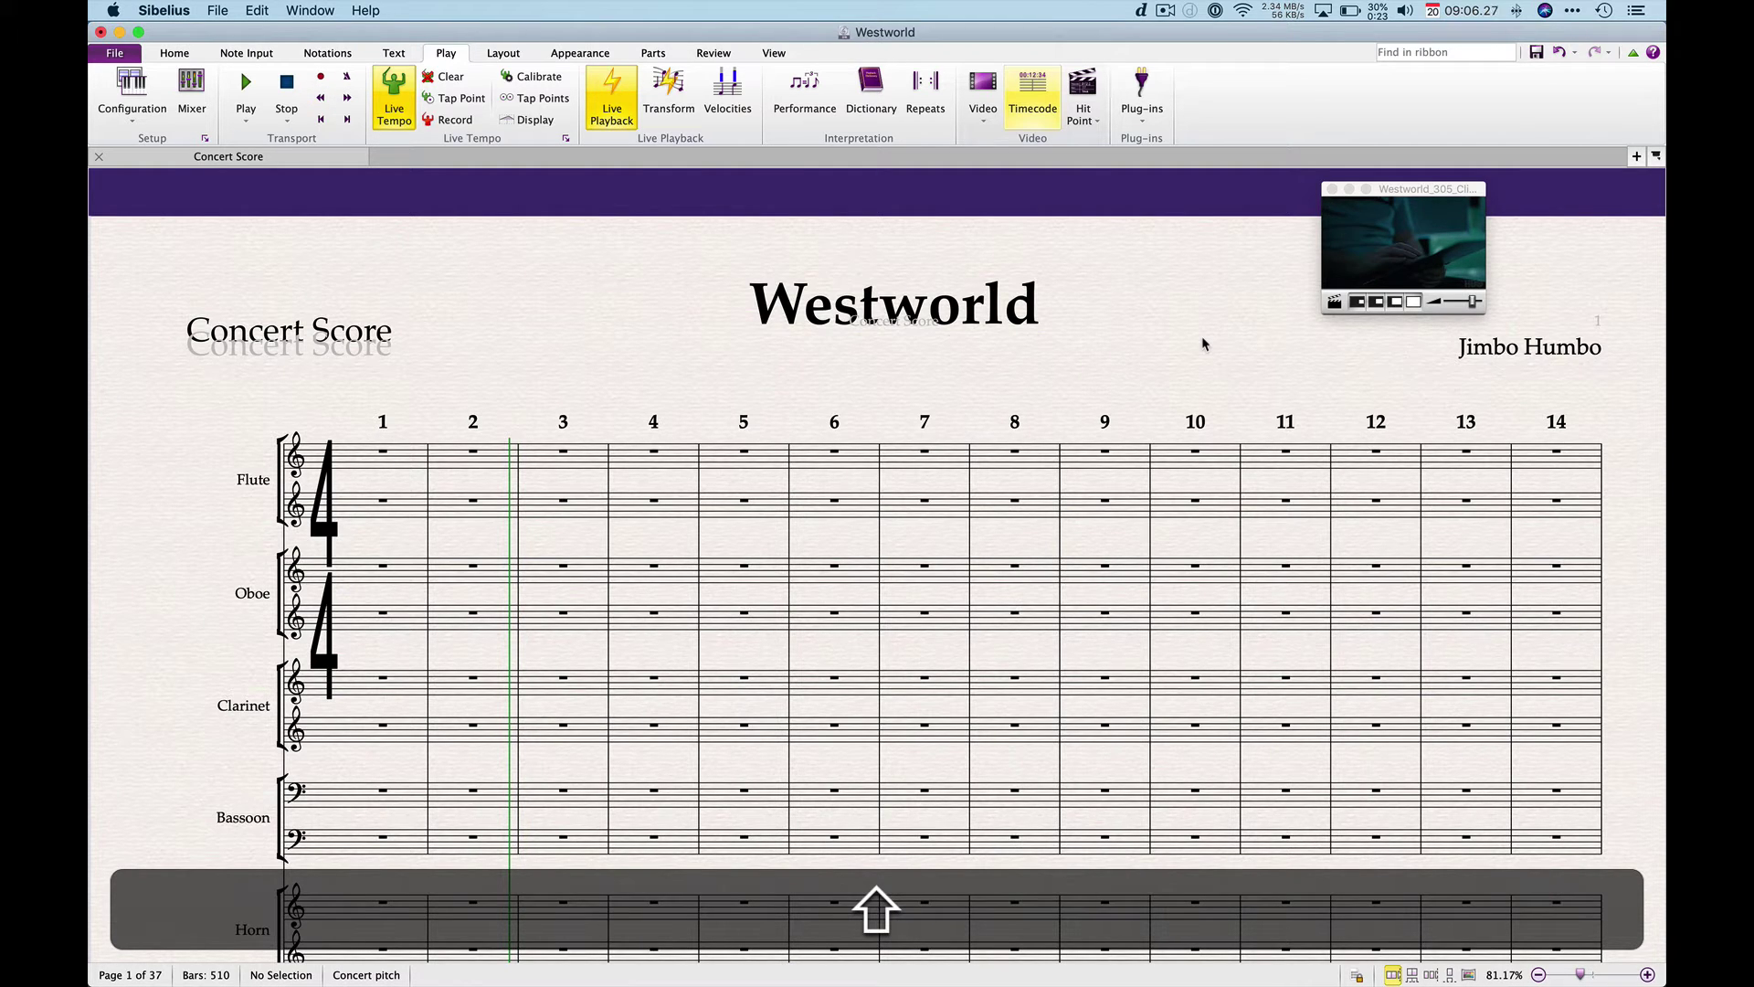
key(shift+bracketright)
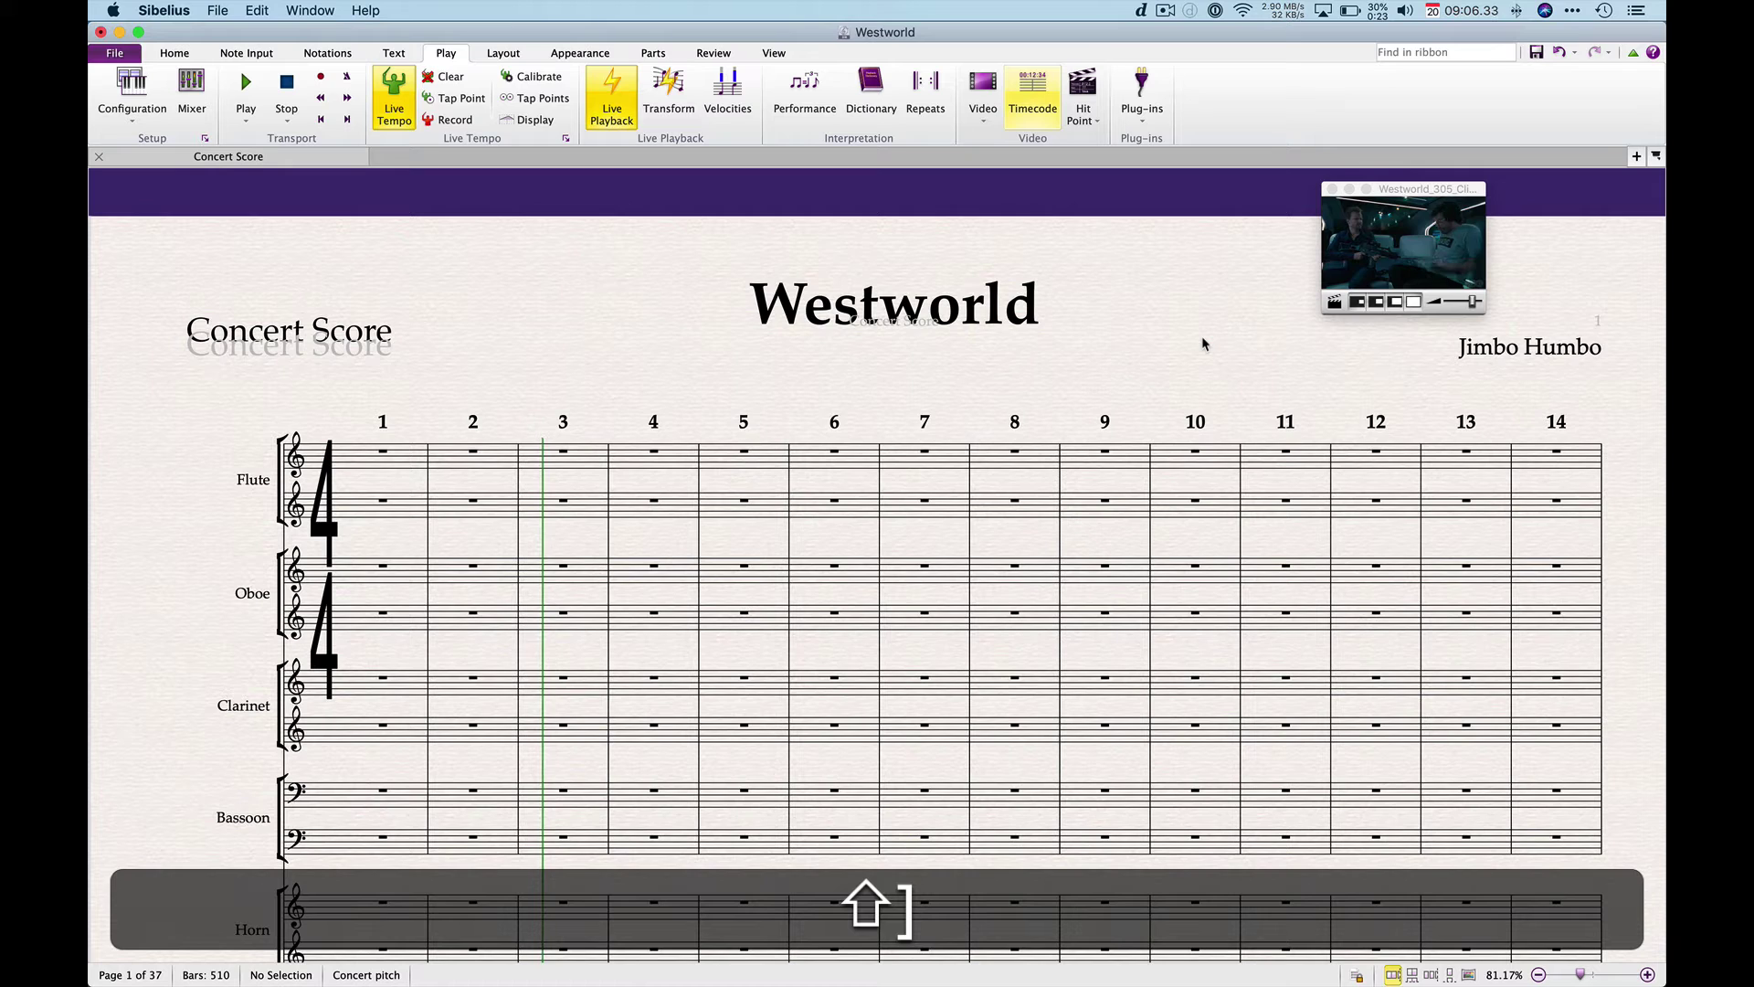
key(shift+bracketleft)
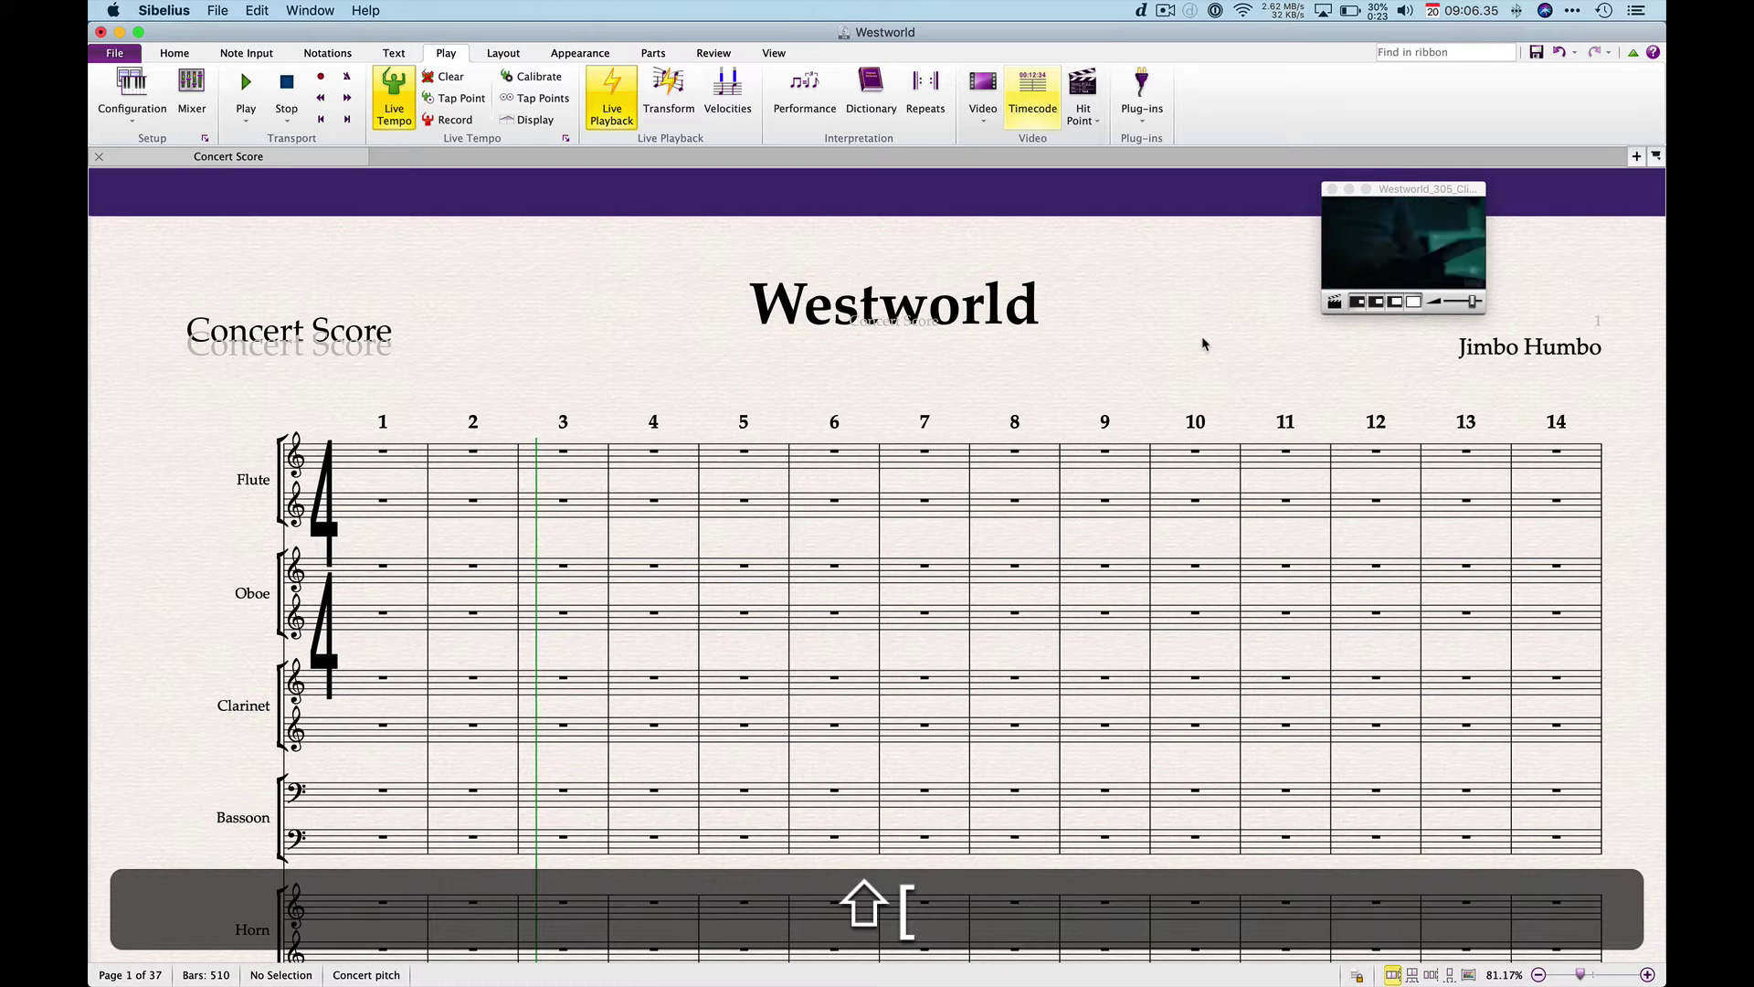
key(shift+bracketright)
key(shift+bracketleft)
key(shift+bracketright)
key(shift+bracketleft)
key(shift+bracketright)
key(shift+bracketleft)
key(shift+bracketright)
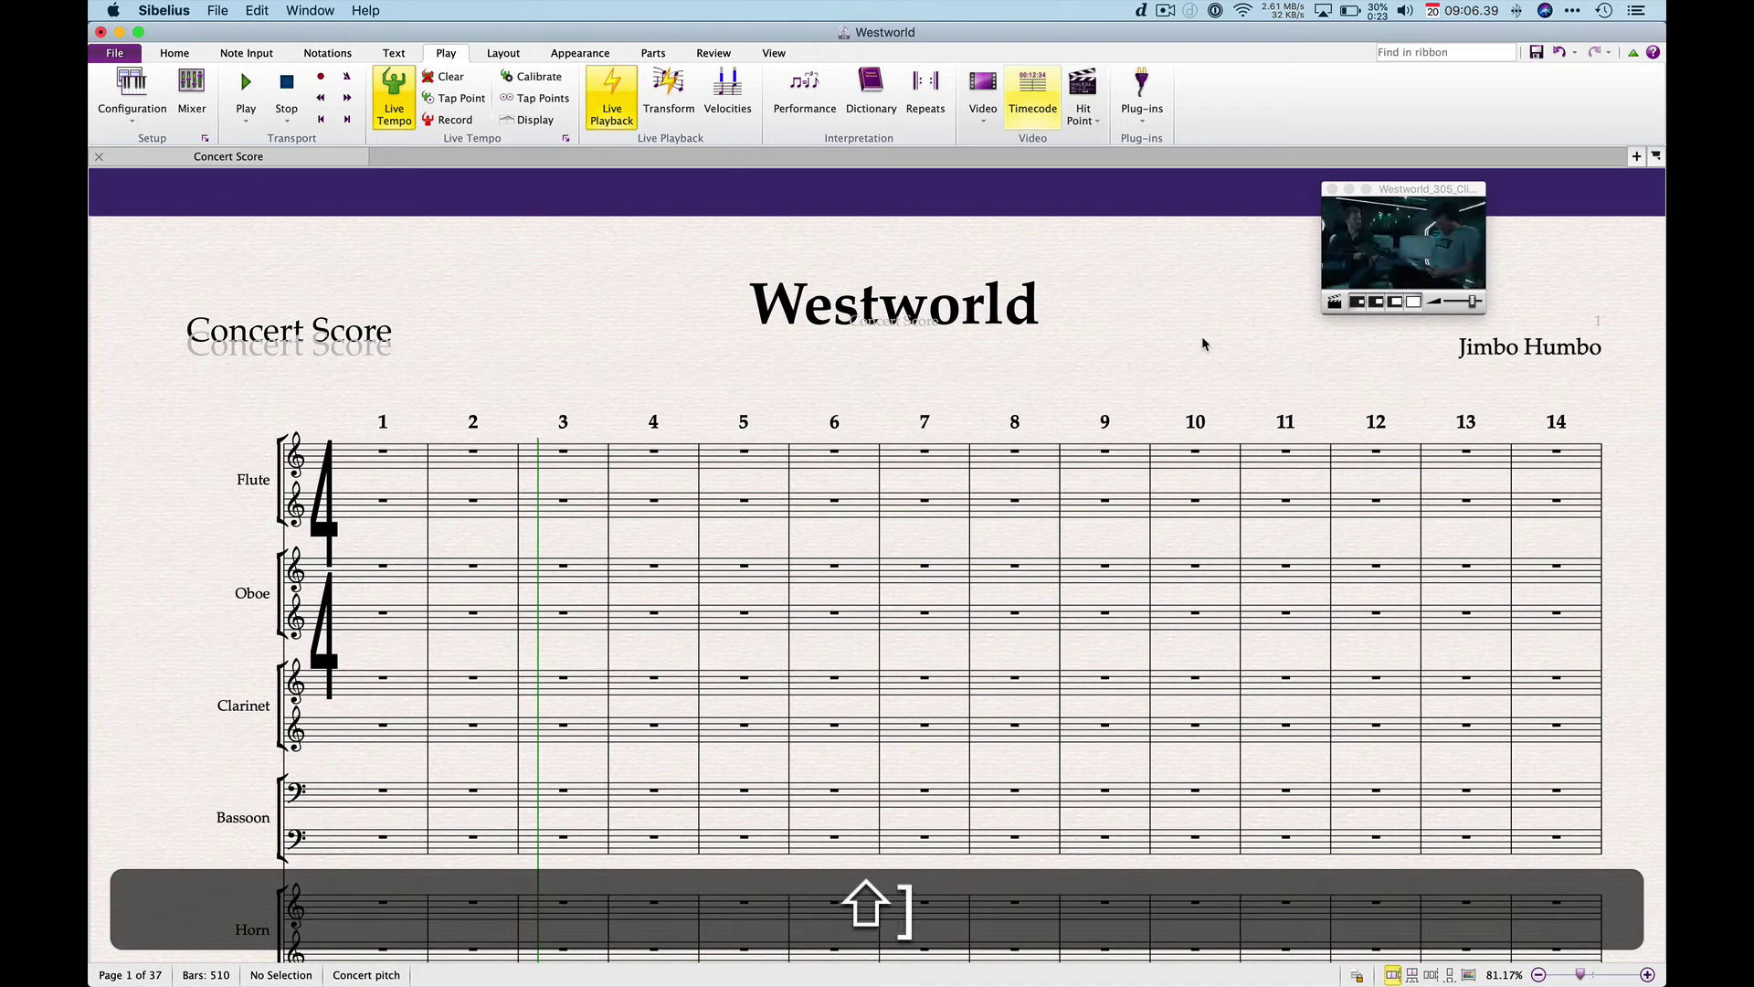
key(shift)
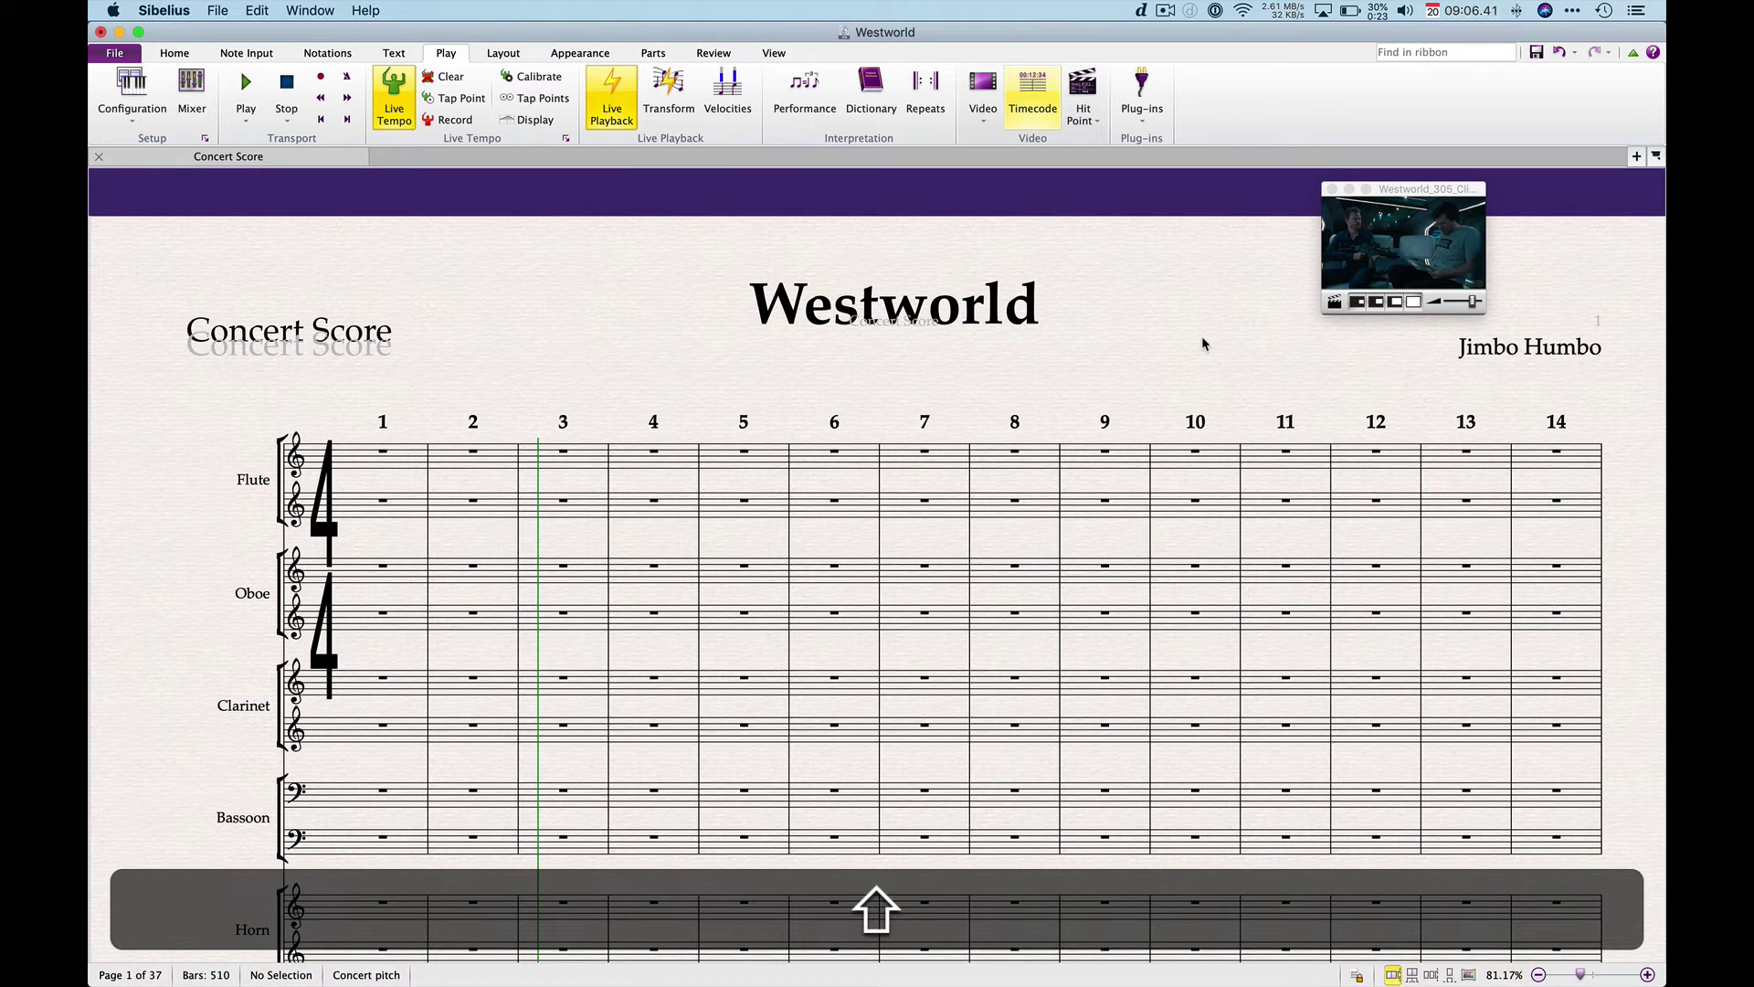
key(shift+bracketleft)
key(shift+bracketright)
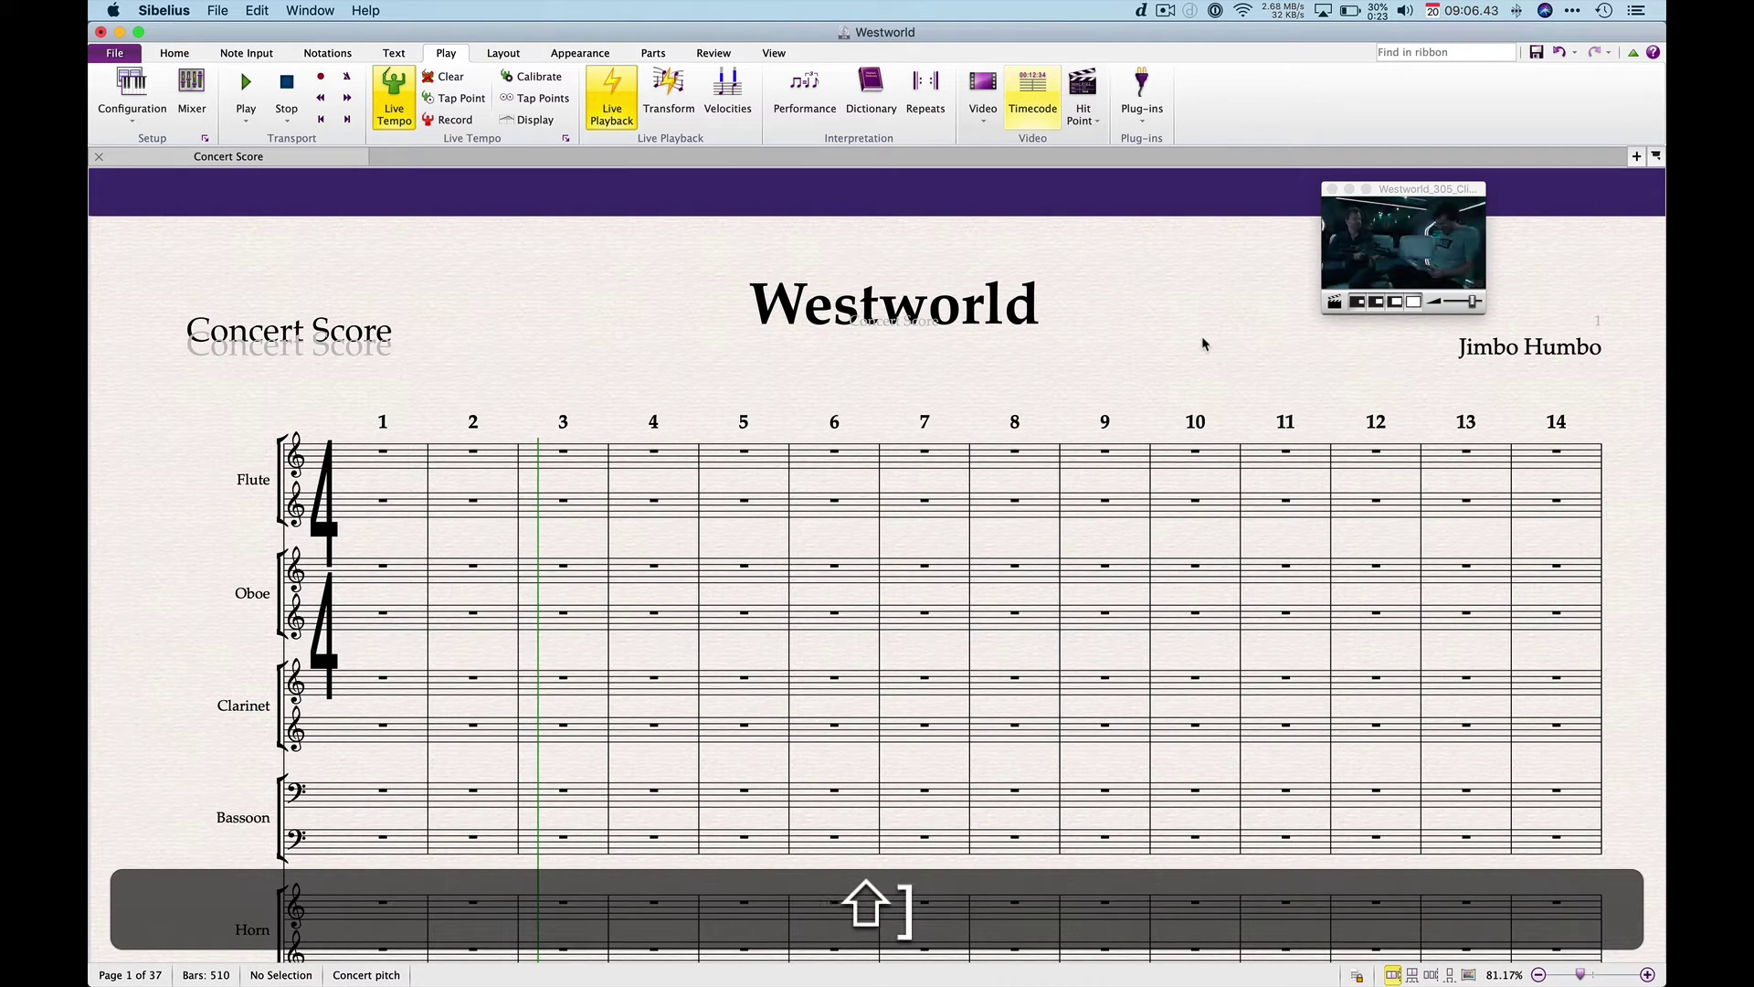
key(shift)
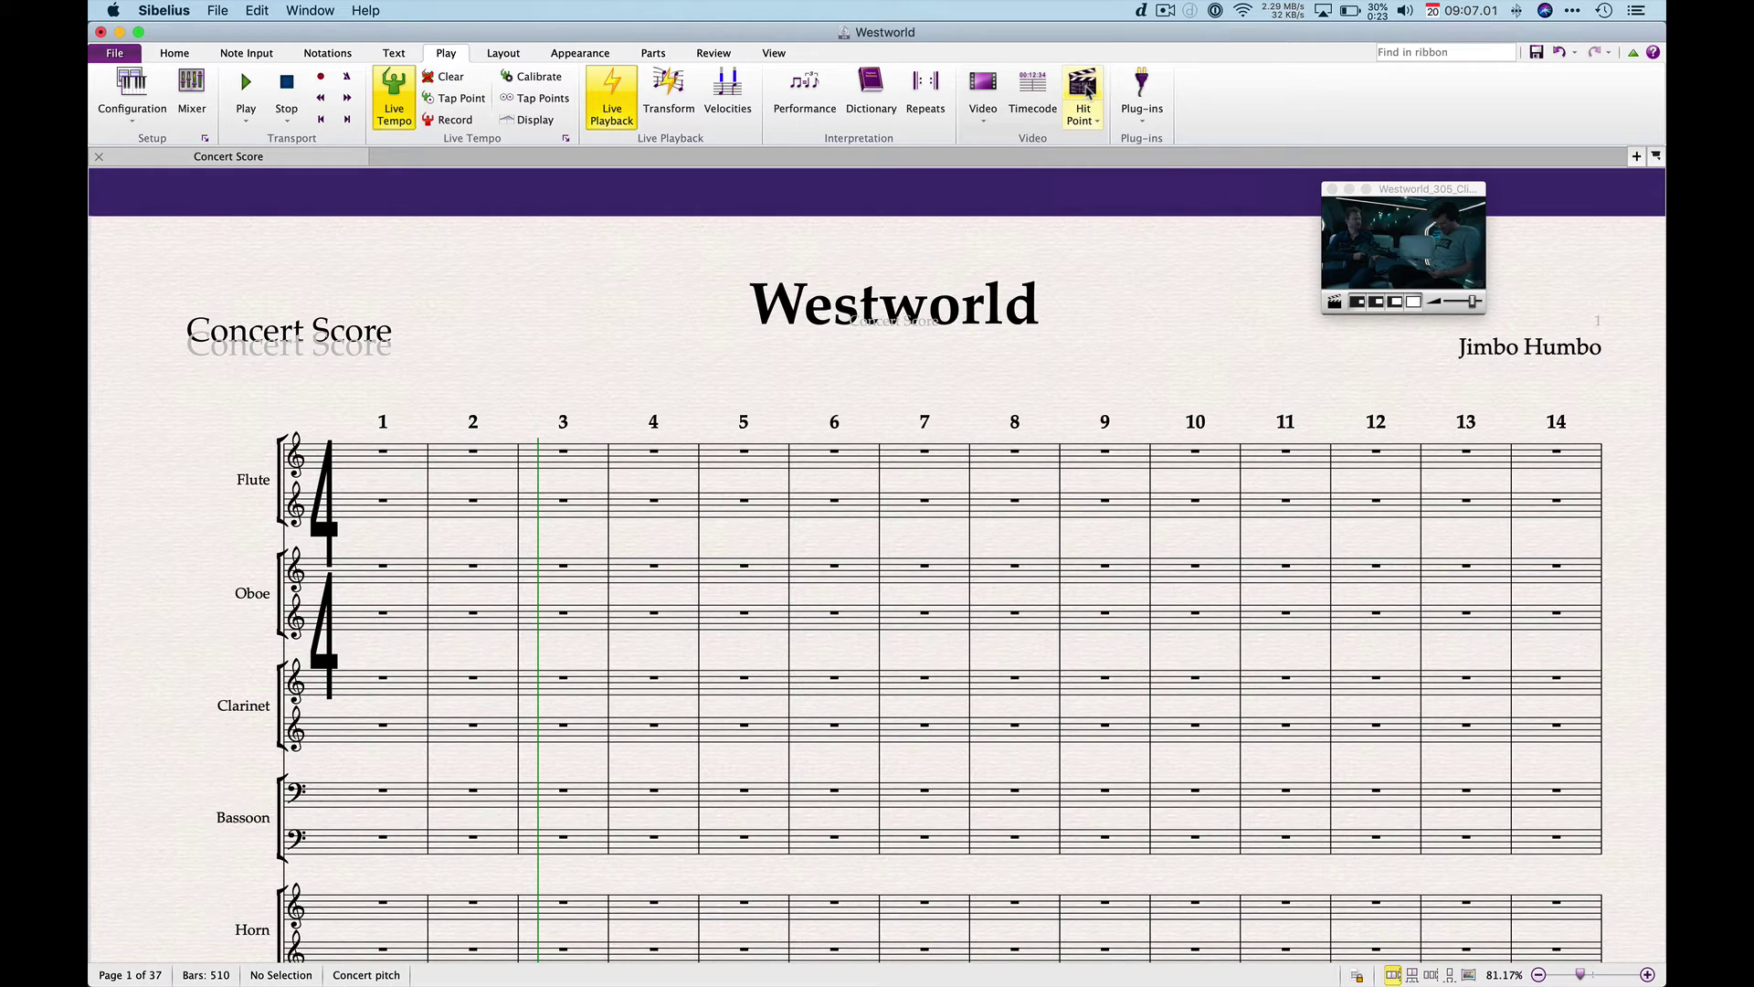
Add a hit point at the playback line in bar 3 and view its marker above the harp staff
scroll(561, 478, down, 10)
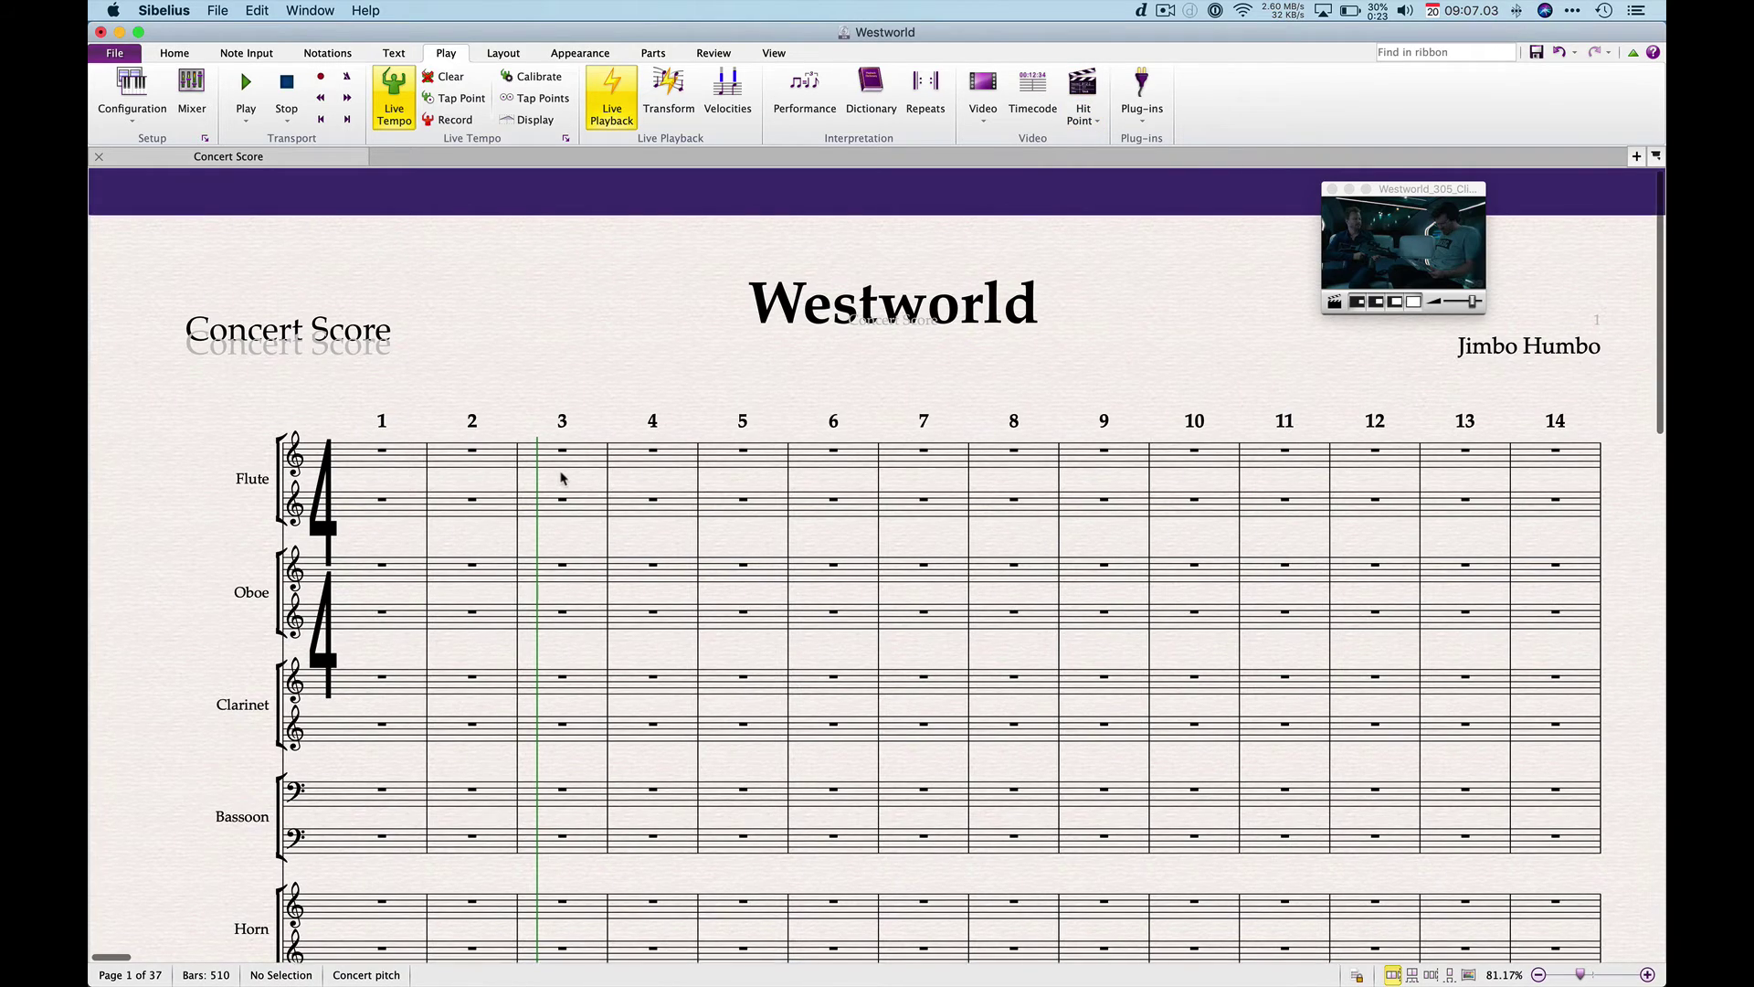
scroll(561, 478, down, 7)
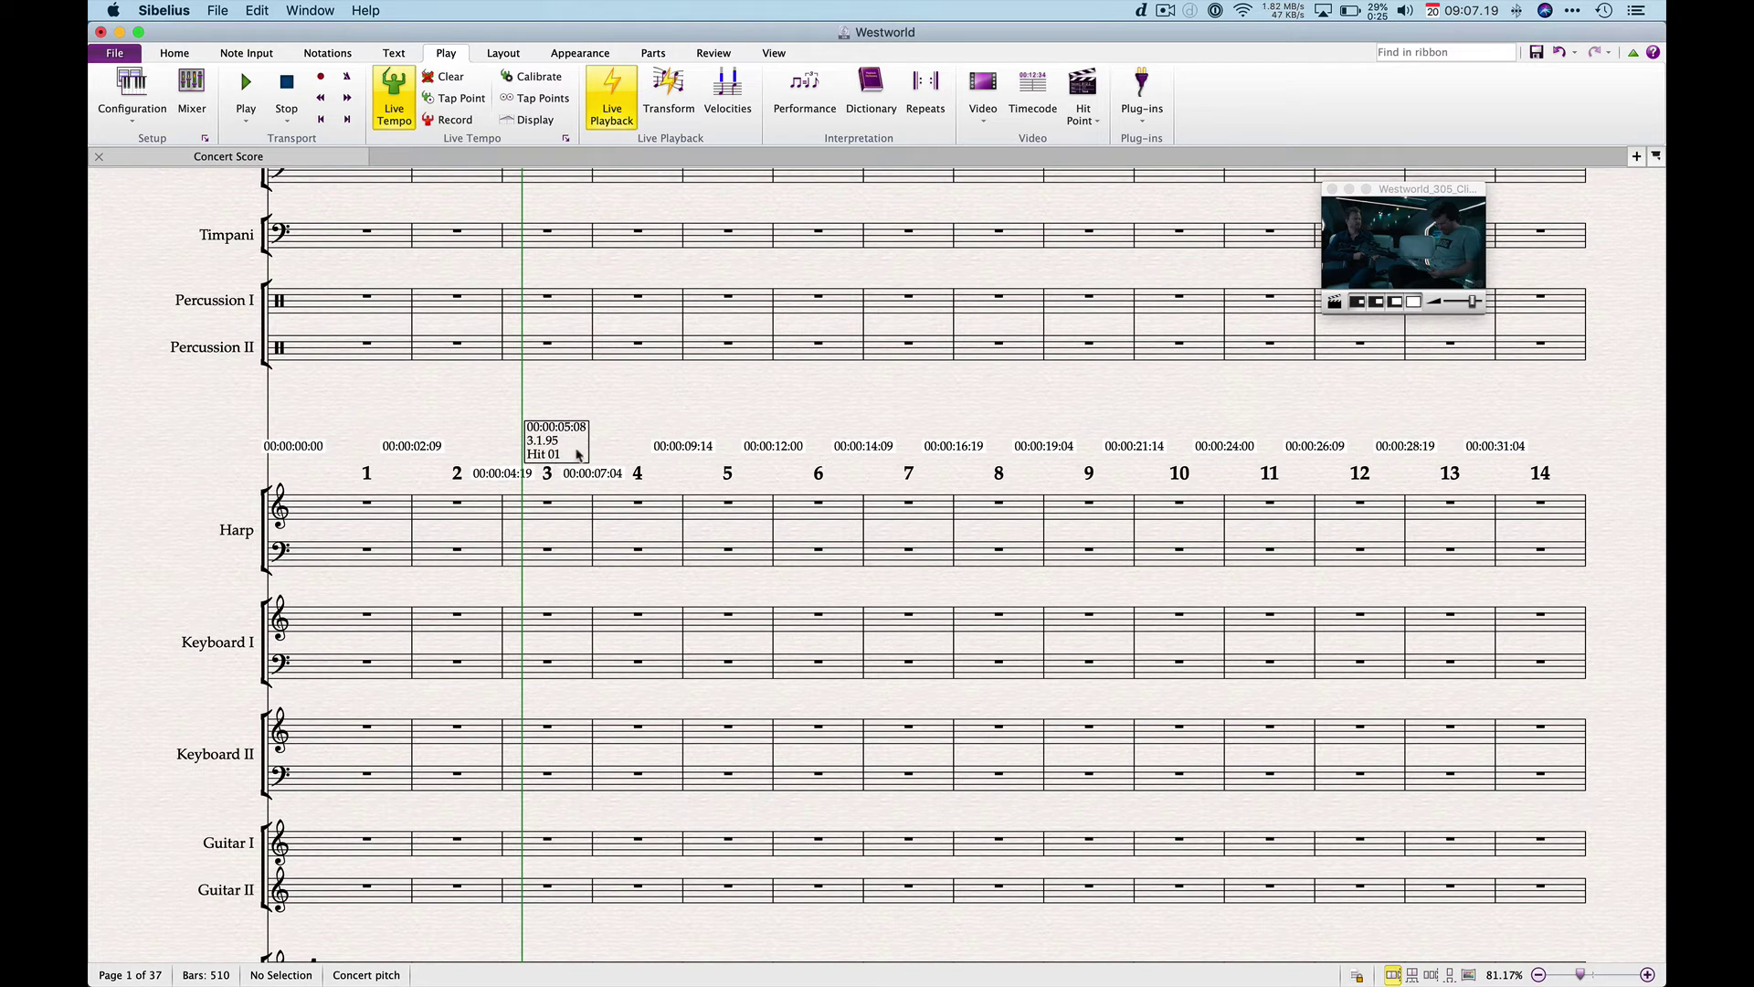
scroll(589, 442, up, 2)
scroll(590, 443, down, 2)
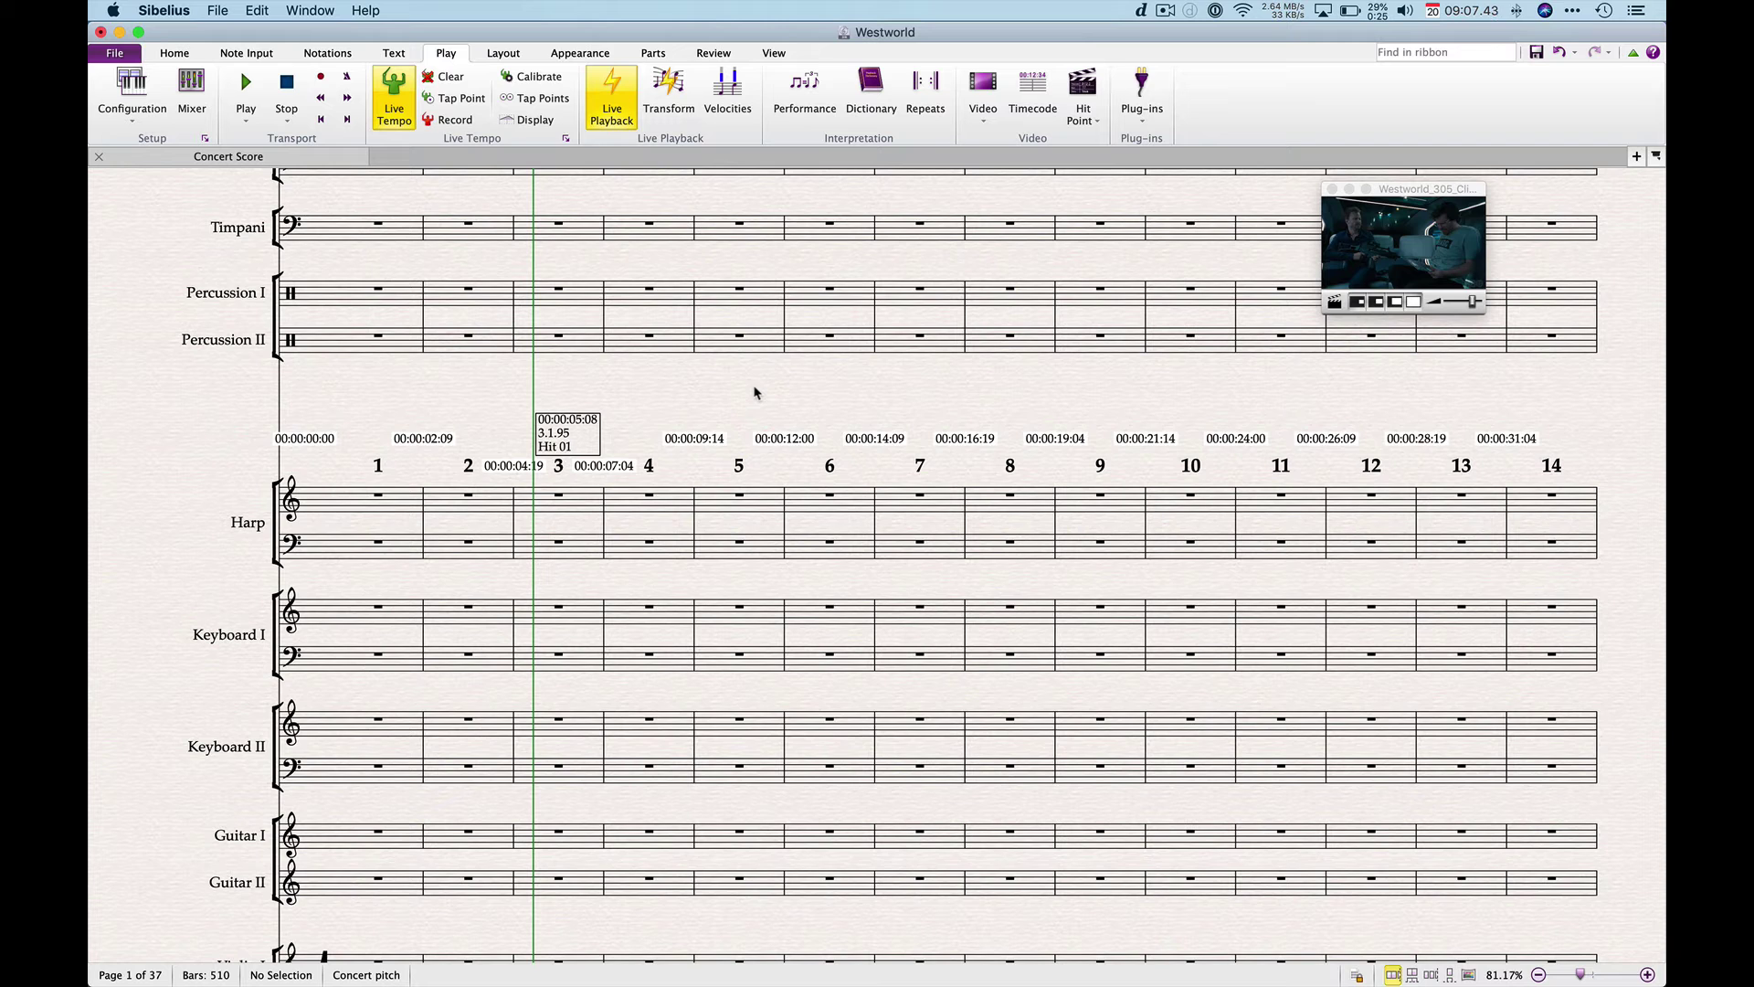
Play the score and video from the hit point into bar 7, stop, and rewind the playback line to bar 1
key(space)
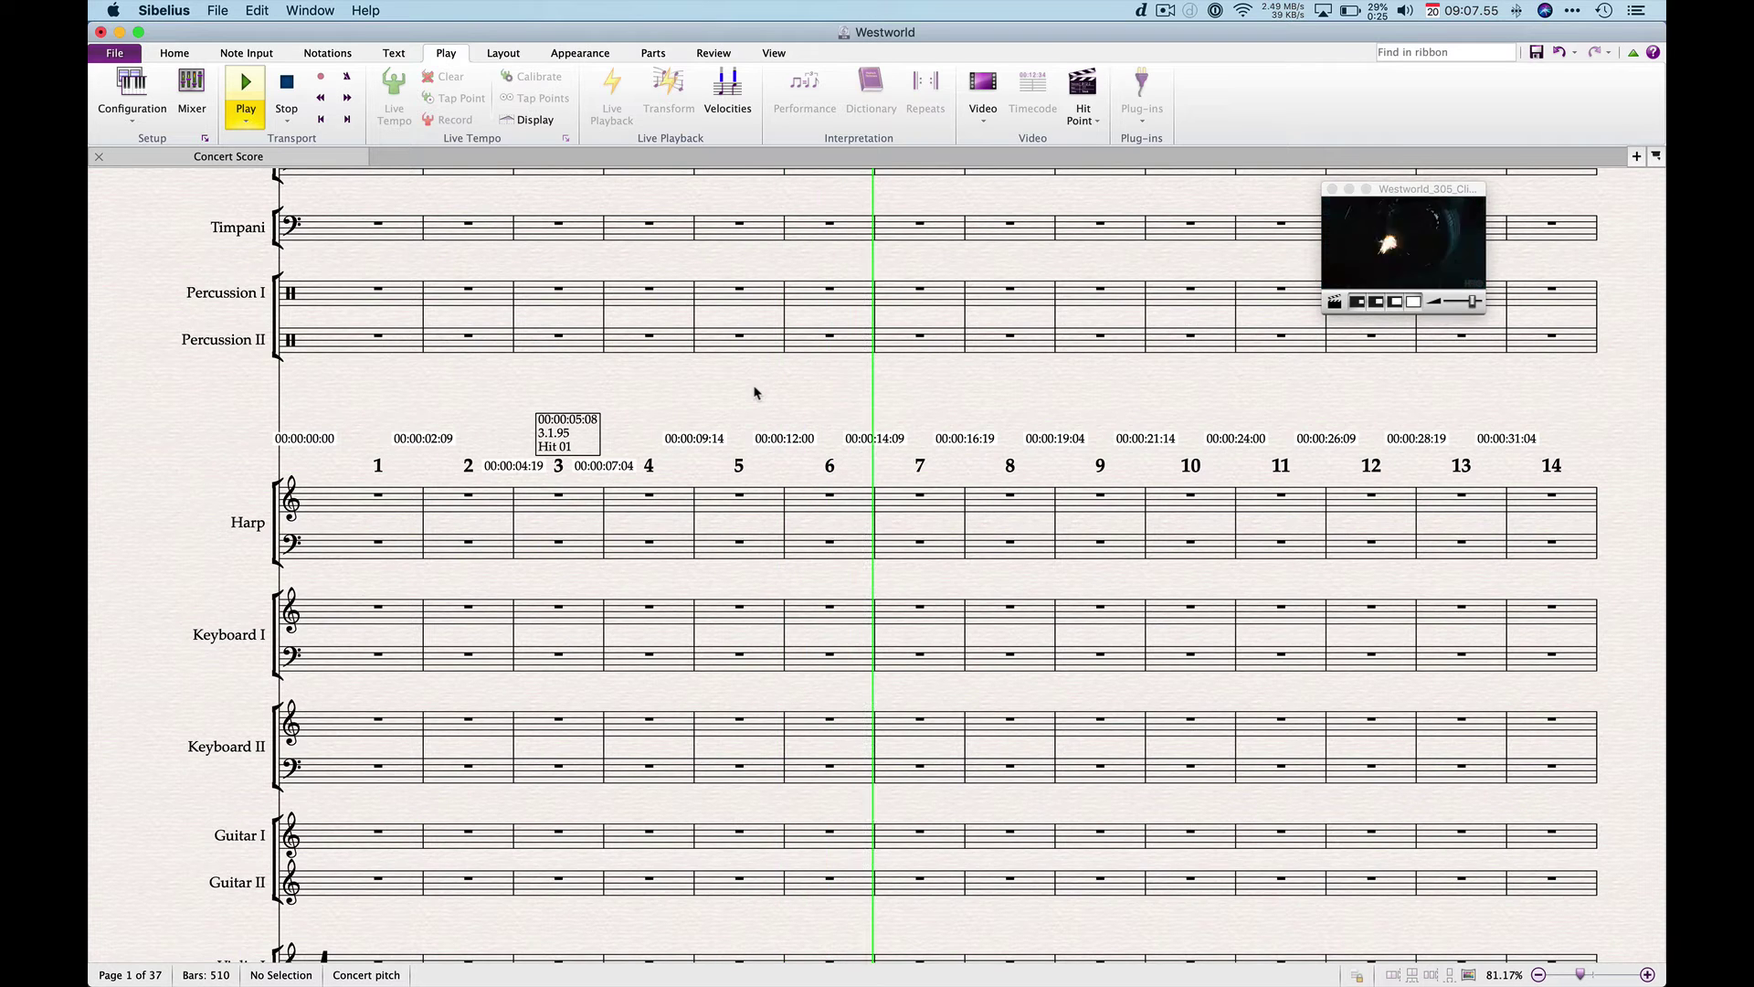
key(space)
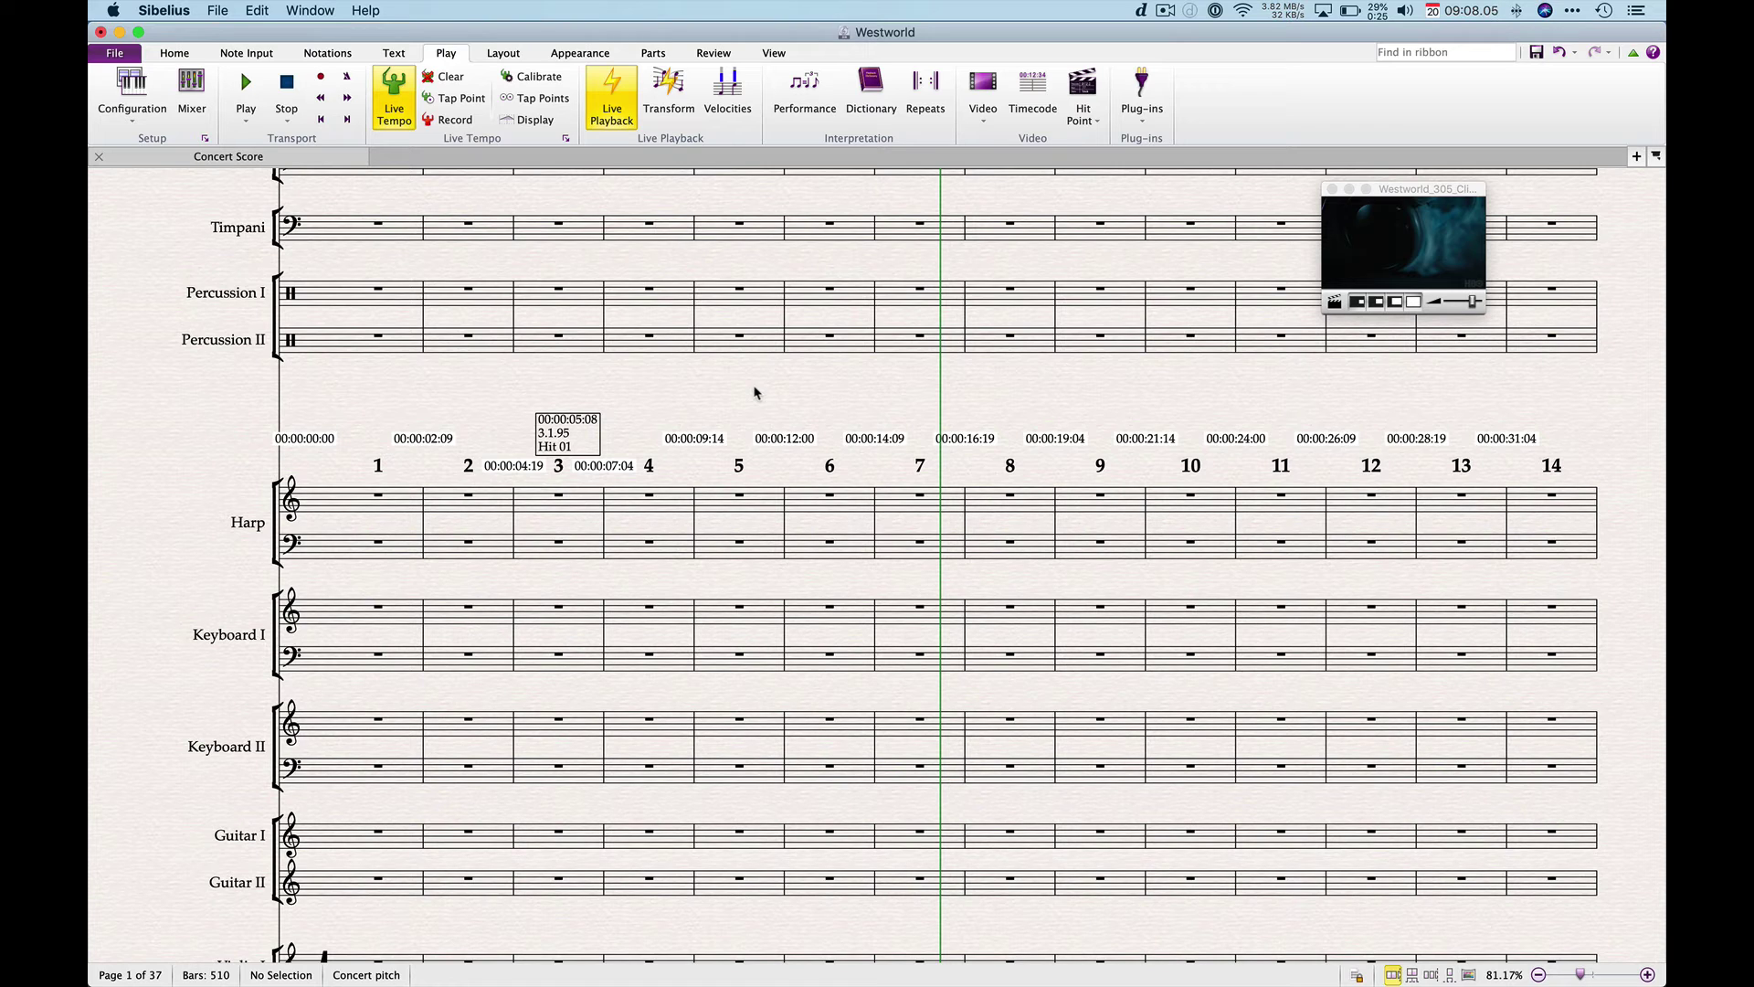
key(bracketleft)
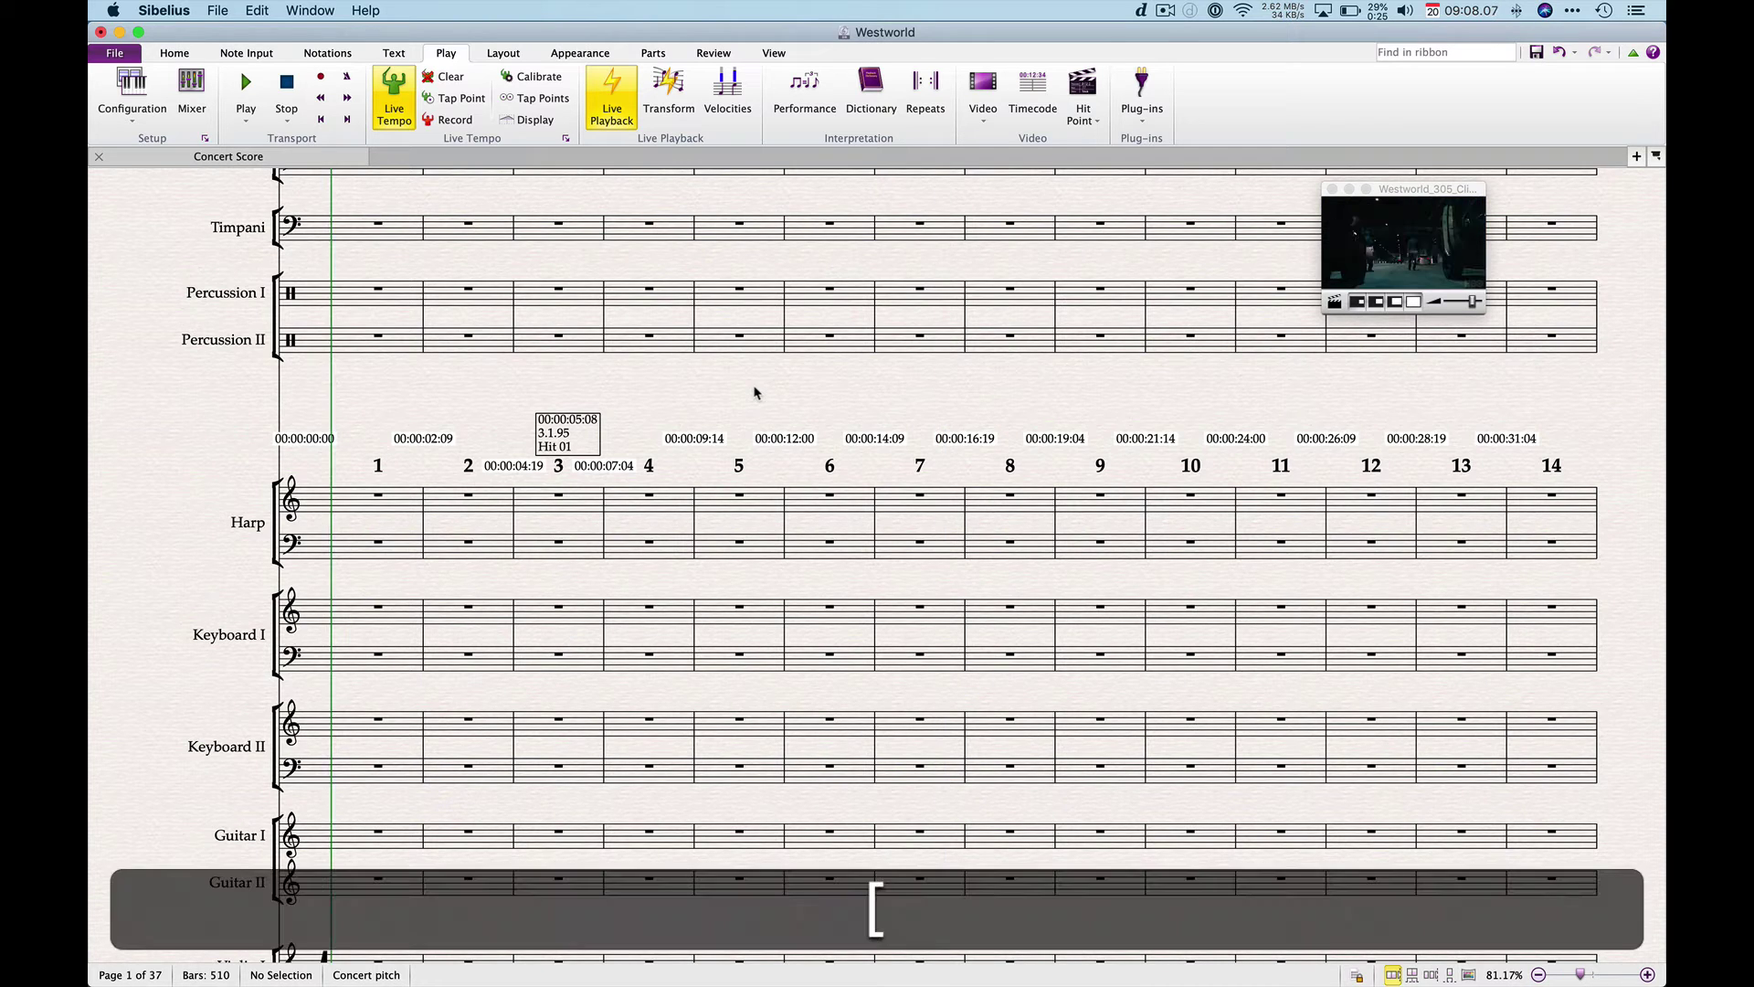
Move the playback line to bar 6 and to bar 4 by selecting each bar in the upper harp staff
click(834, 502)
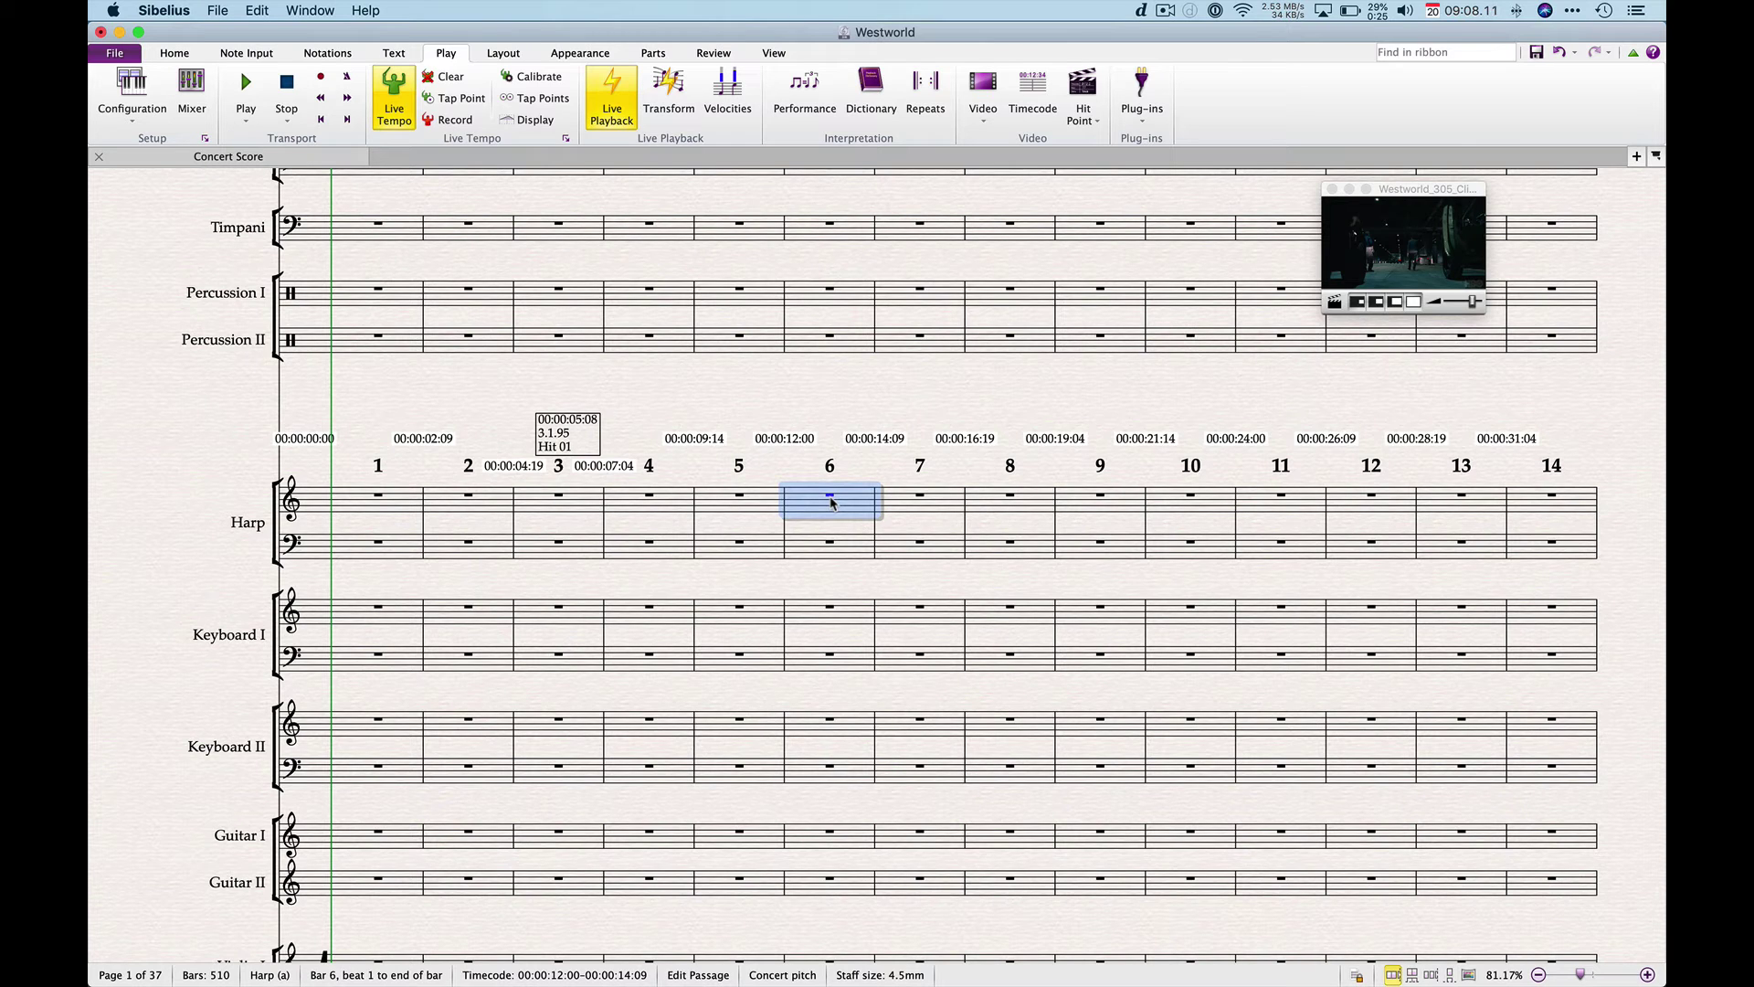
key(y)
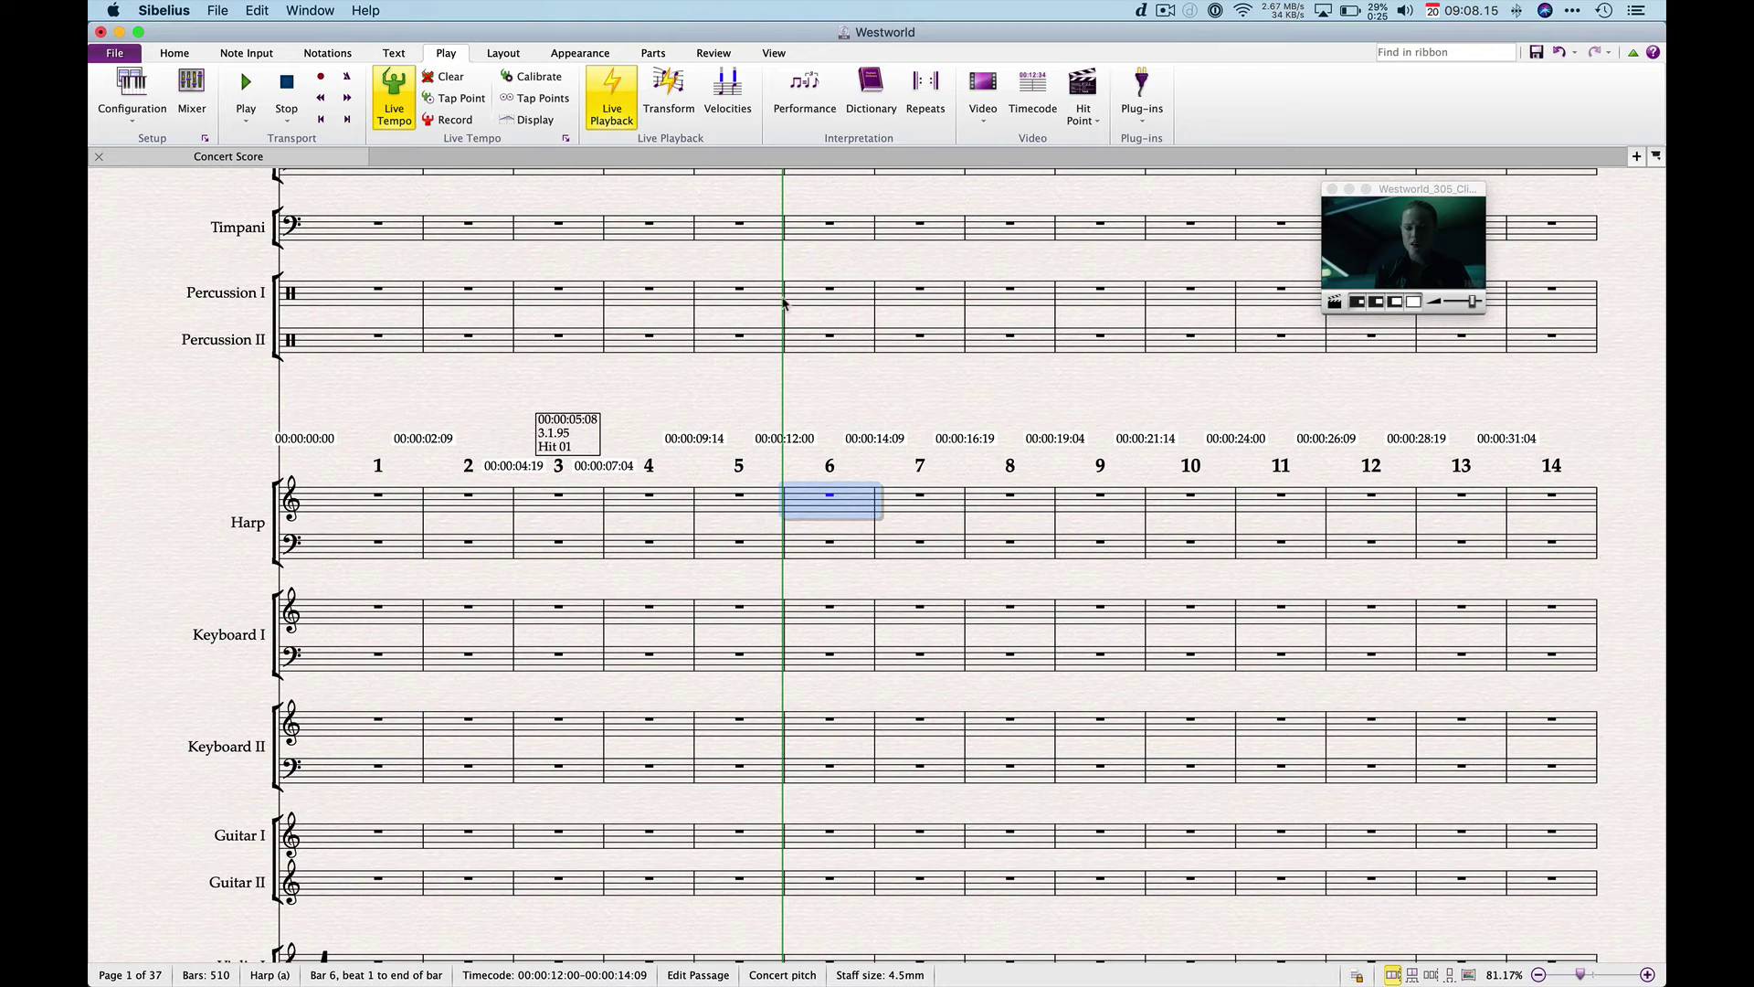
click(814, 465)
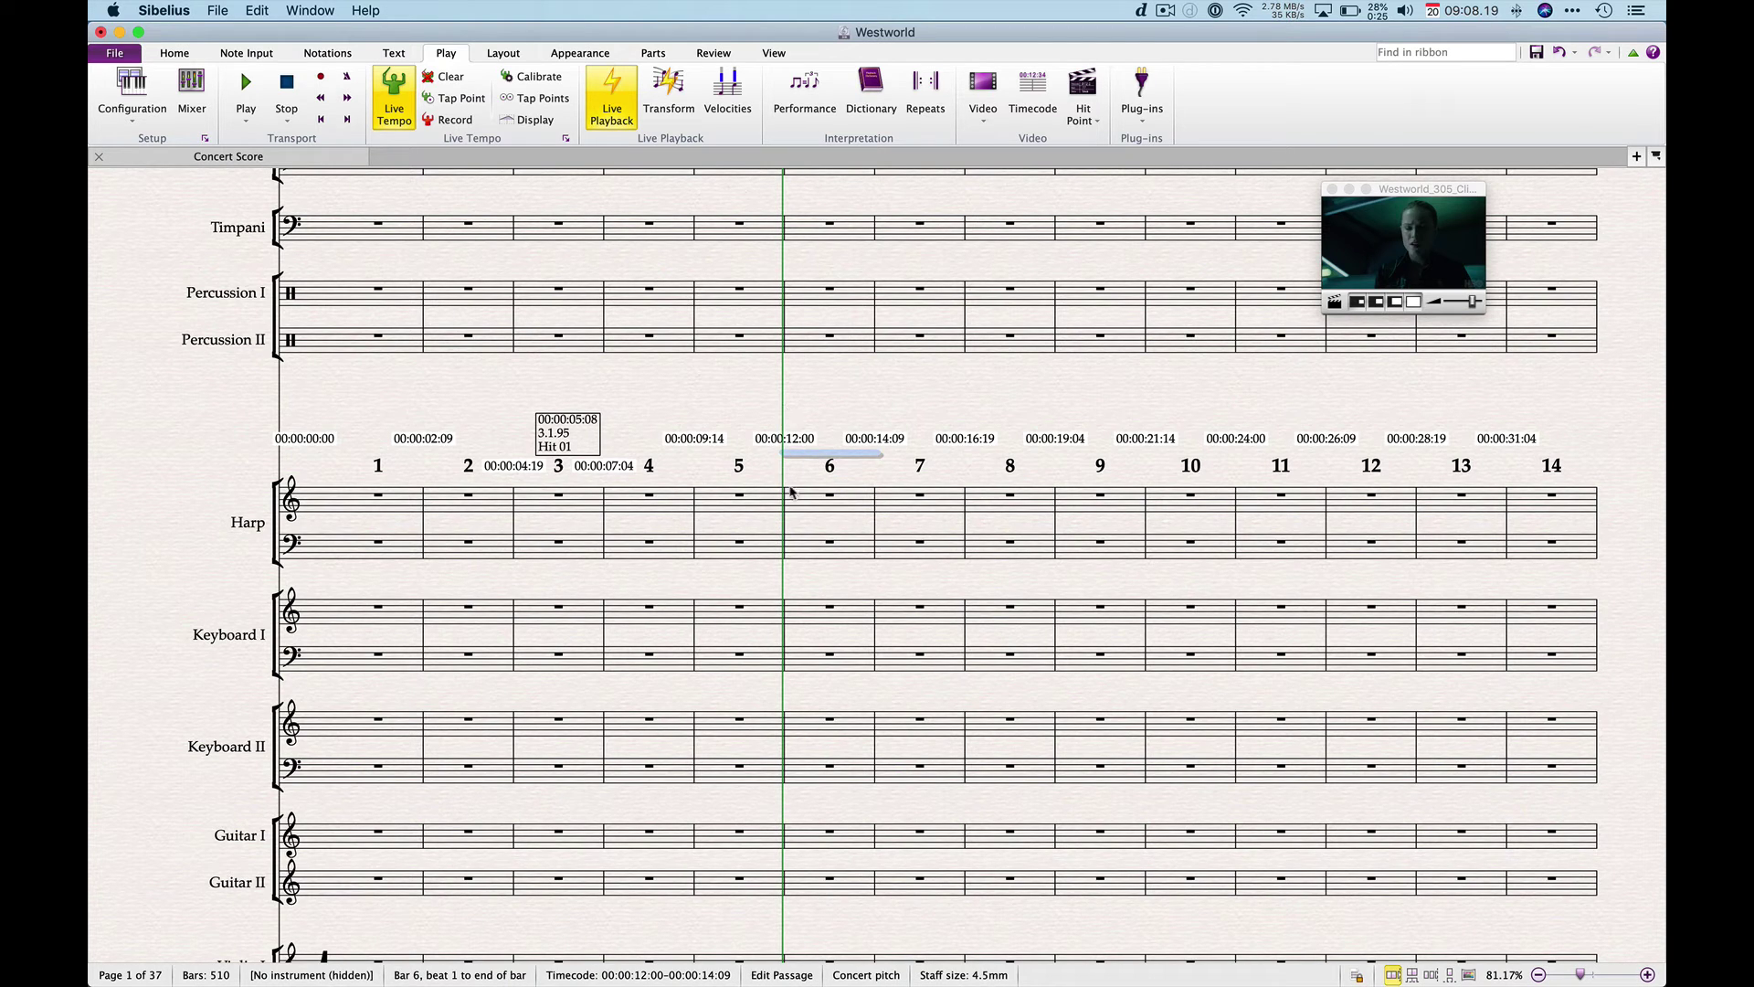
click(832, 499)
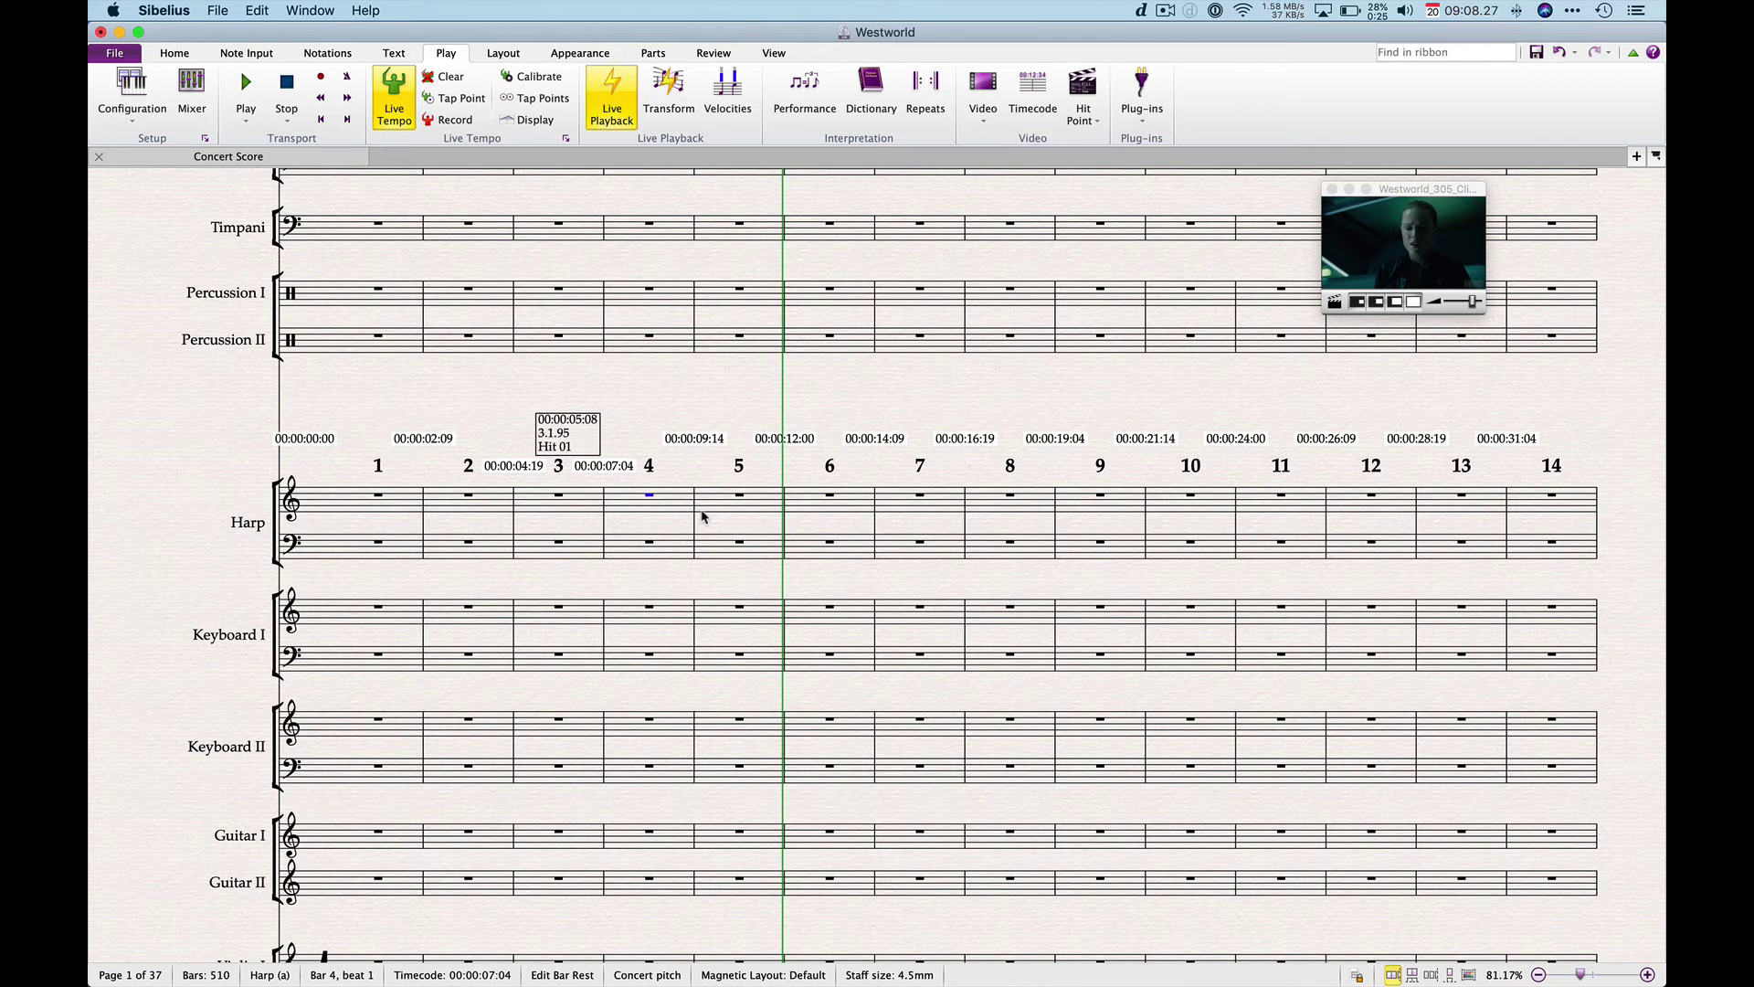
key(y)
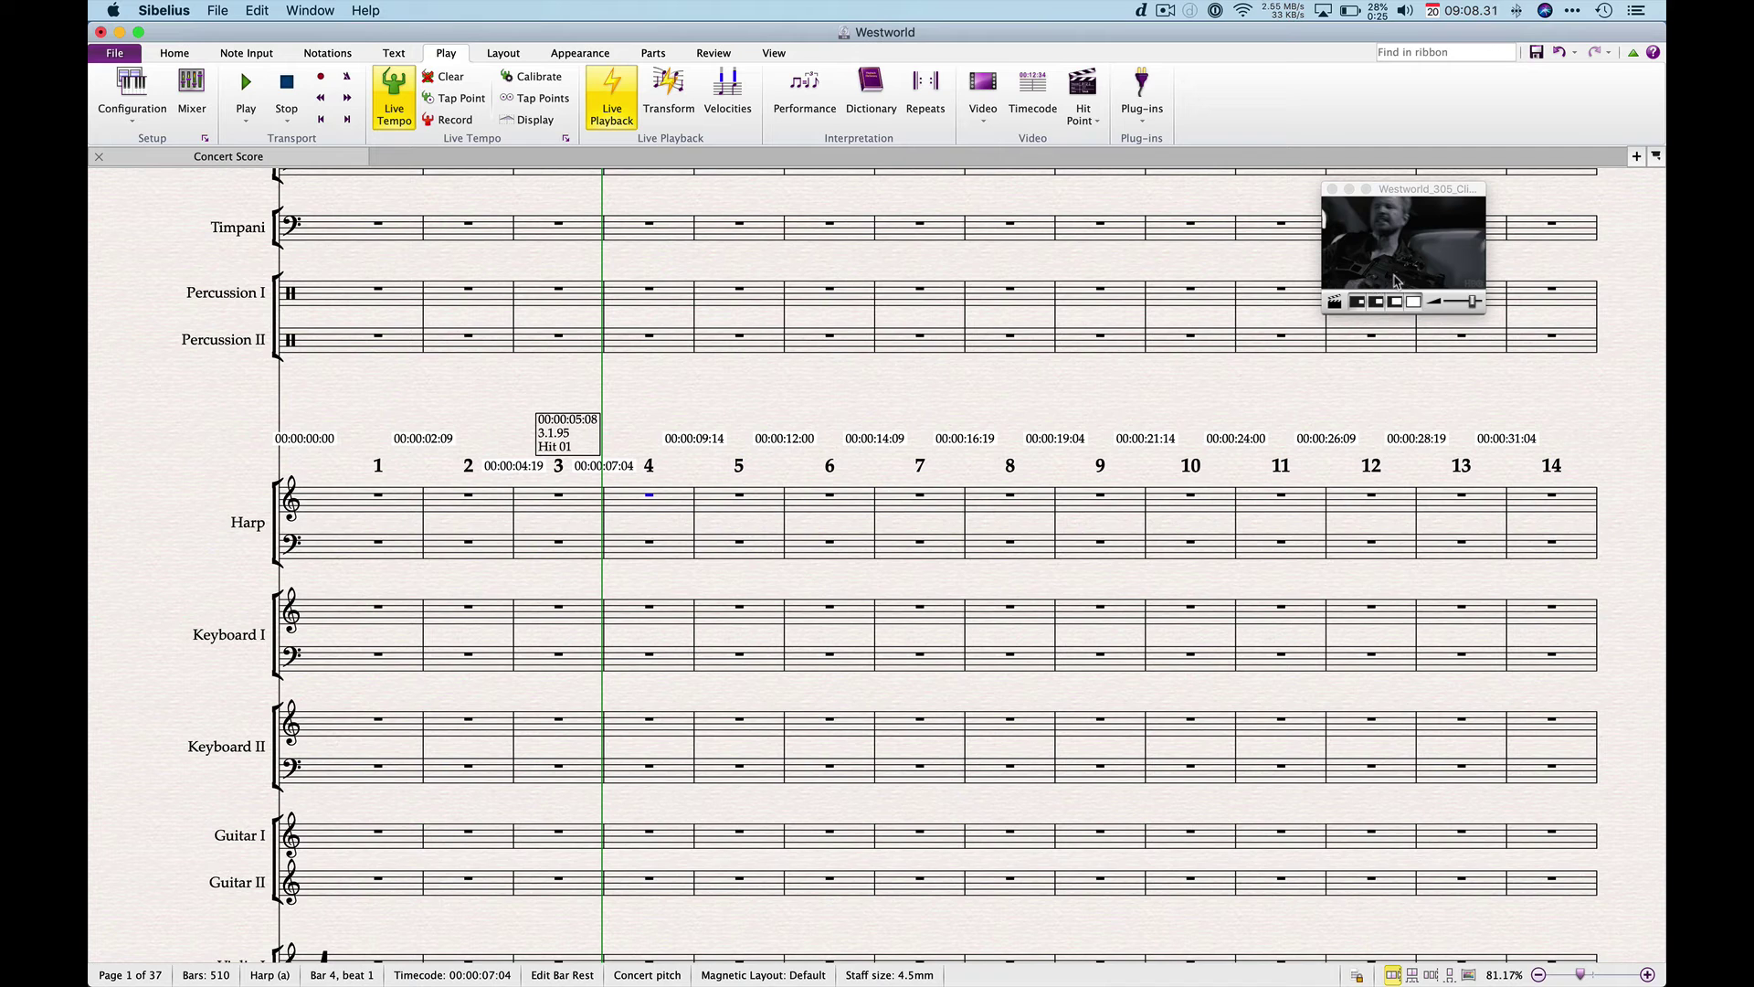
Select the bar 5 rest in the upper harp staff, move the playback line there, and play into bar 7
click(742, 502)
click(742, 498)
key(y)
key(shift+y)
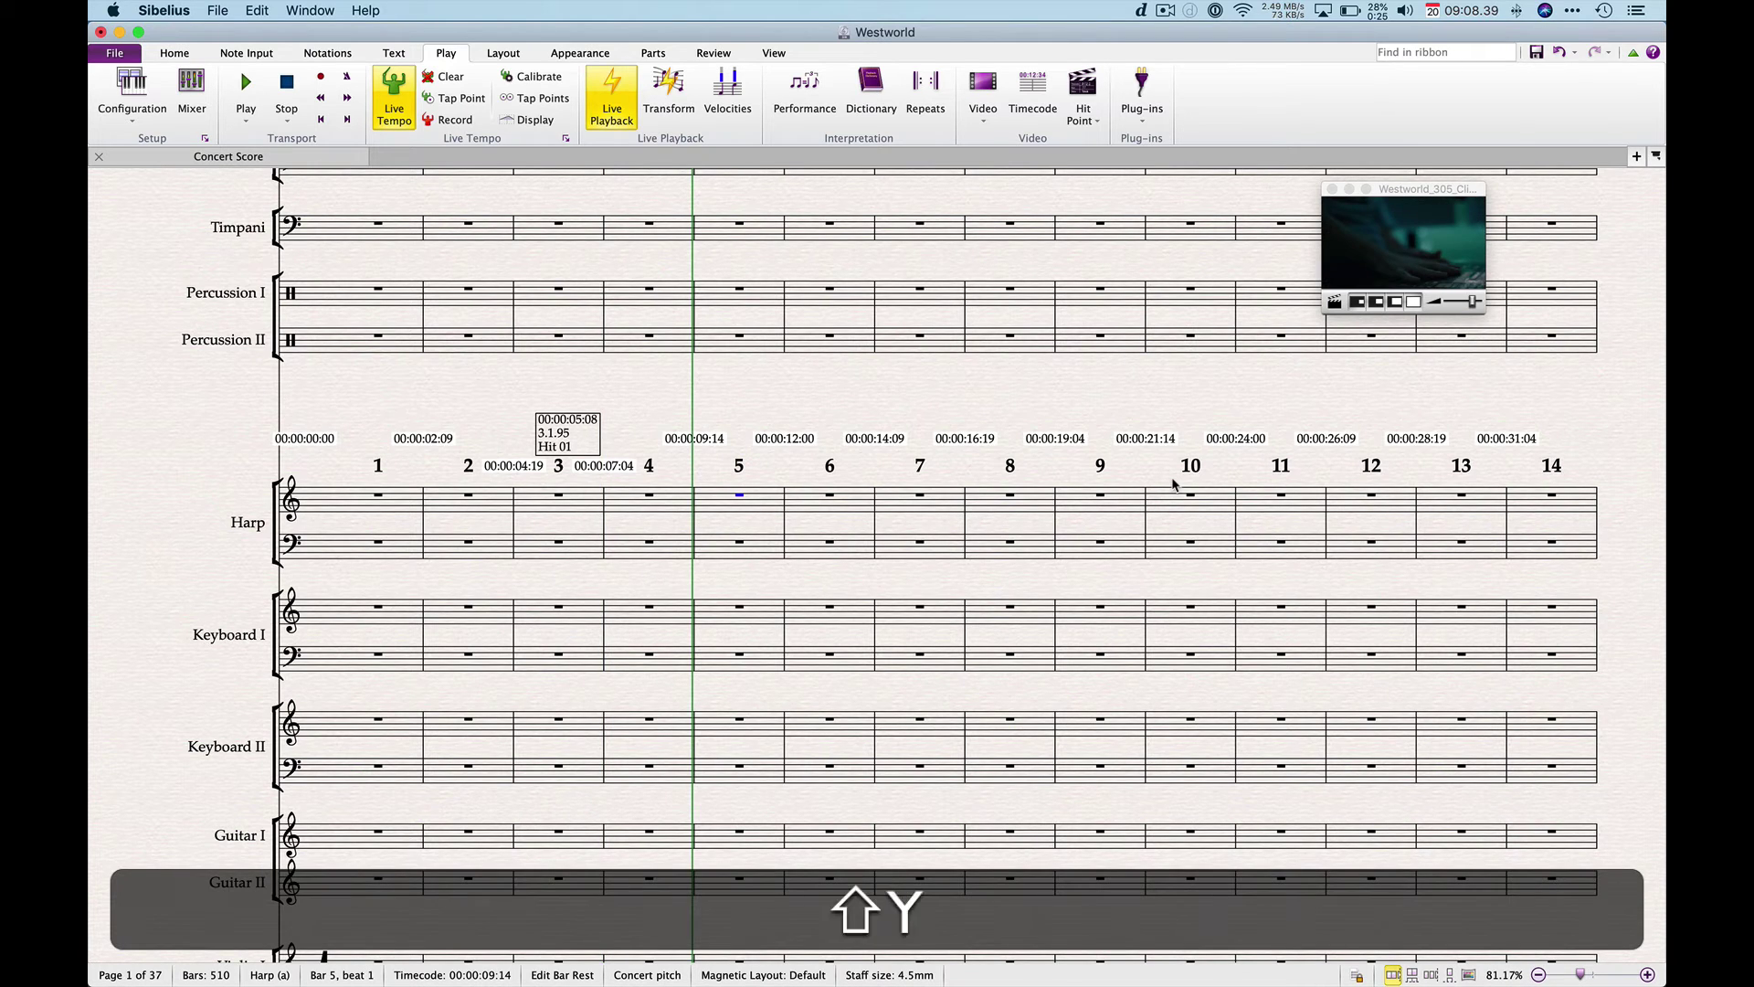
key(shift+space)
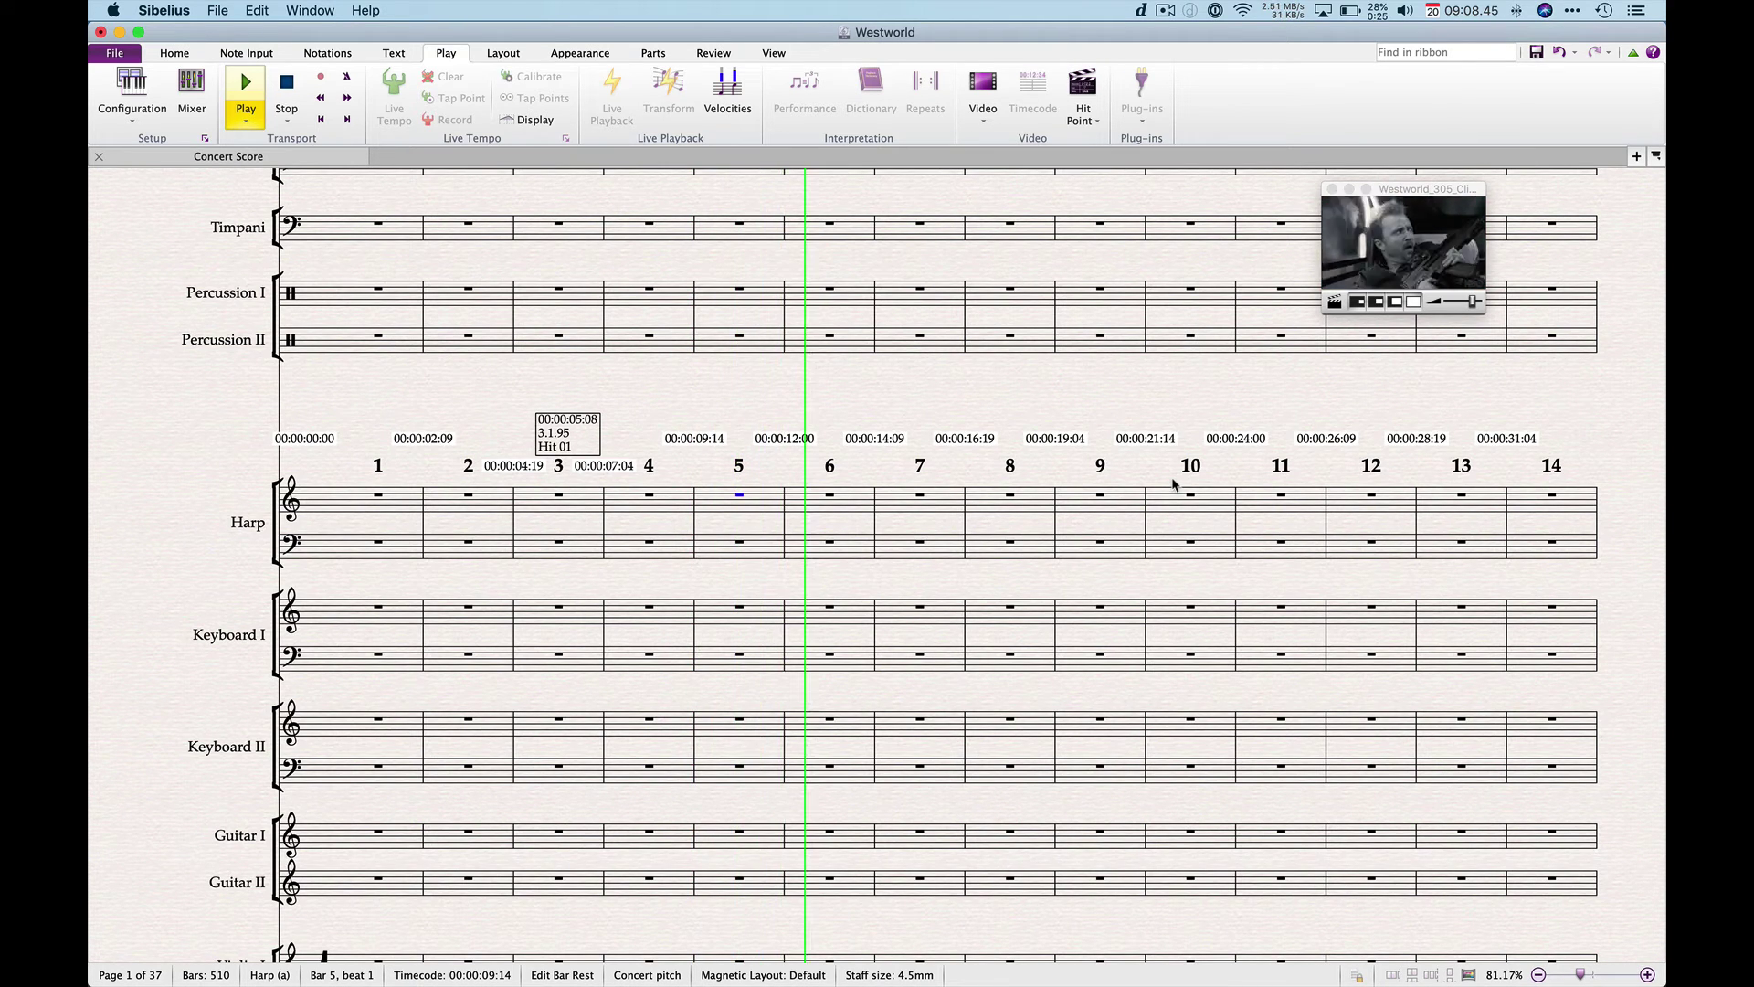
key(space)
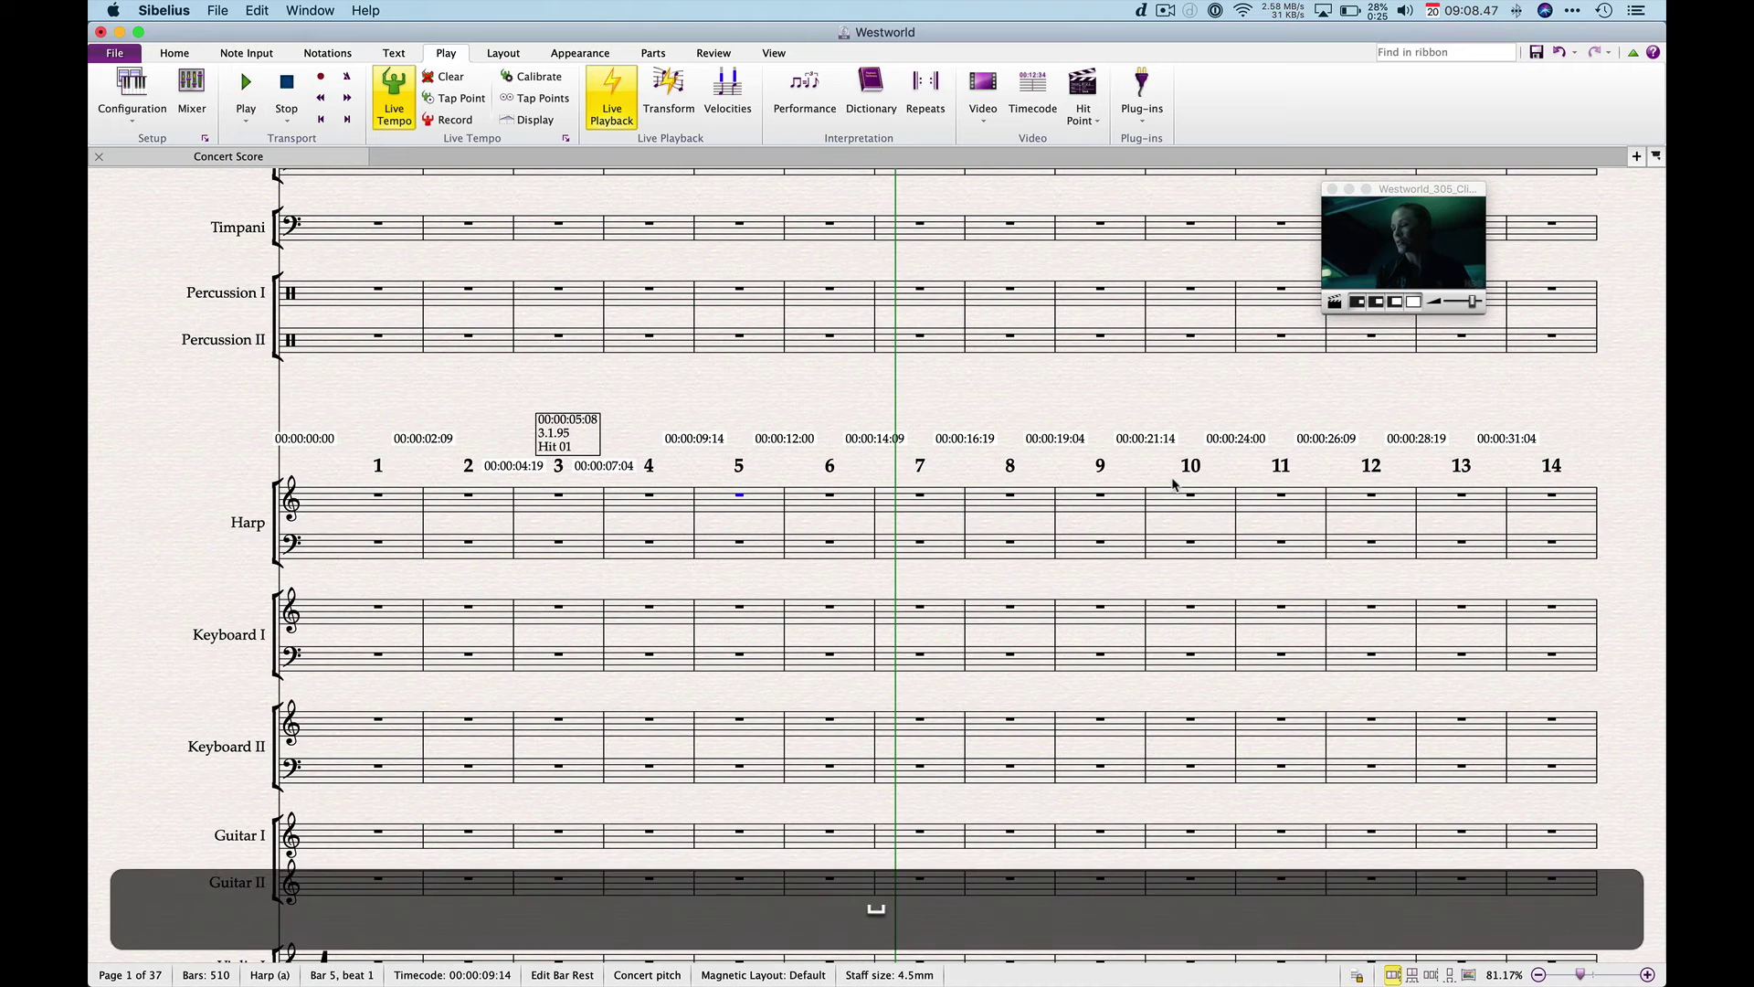
Nudge the playback line frame by frame to the chosen shot early in bar 7 and add a hit point there
key(shift)
key(shift+bracketleft)
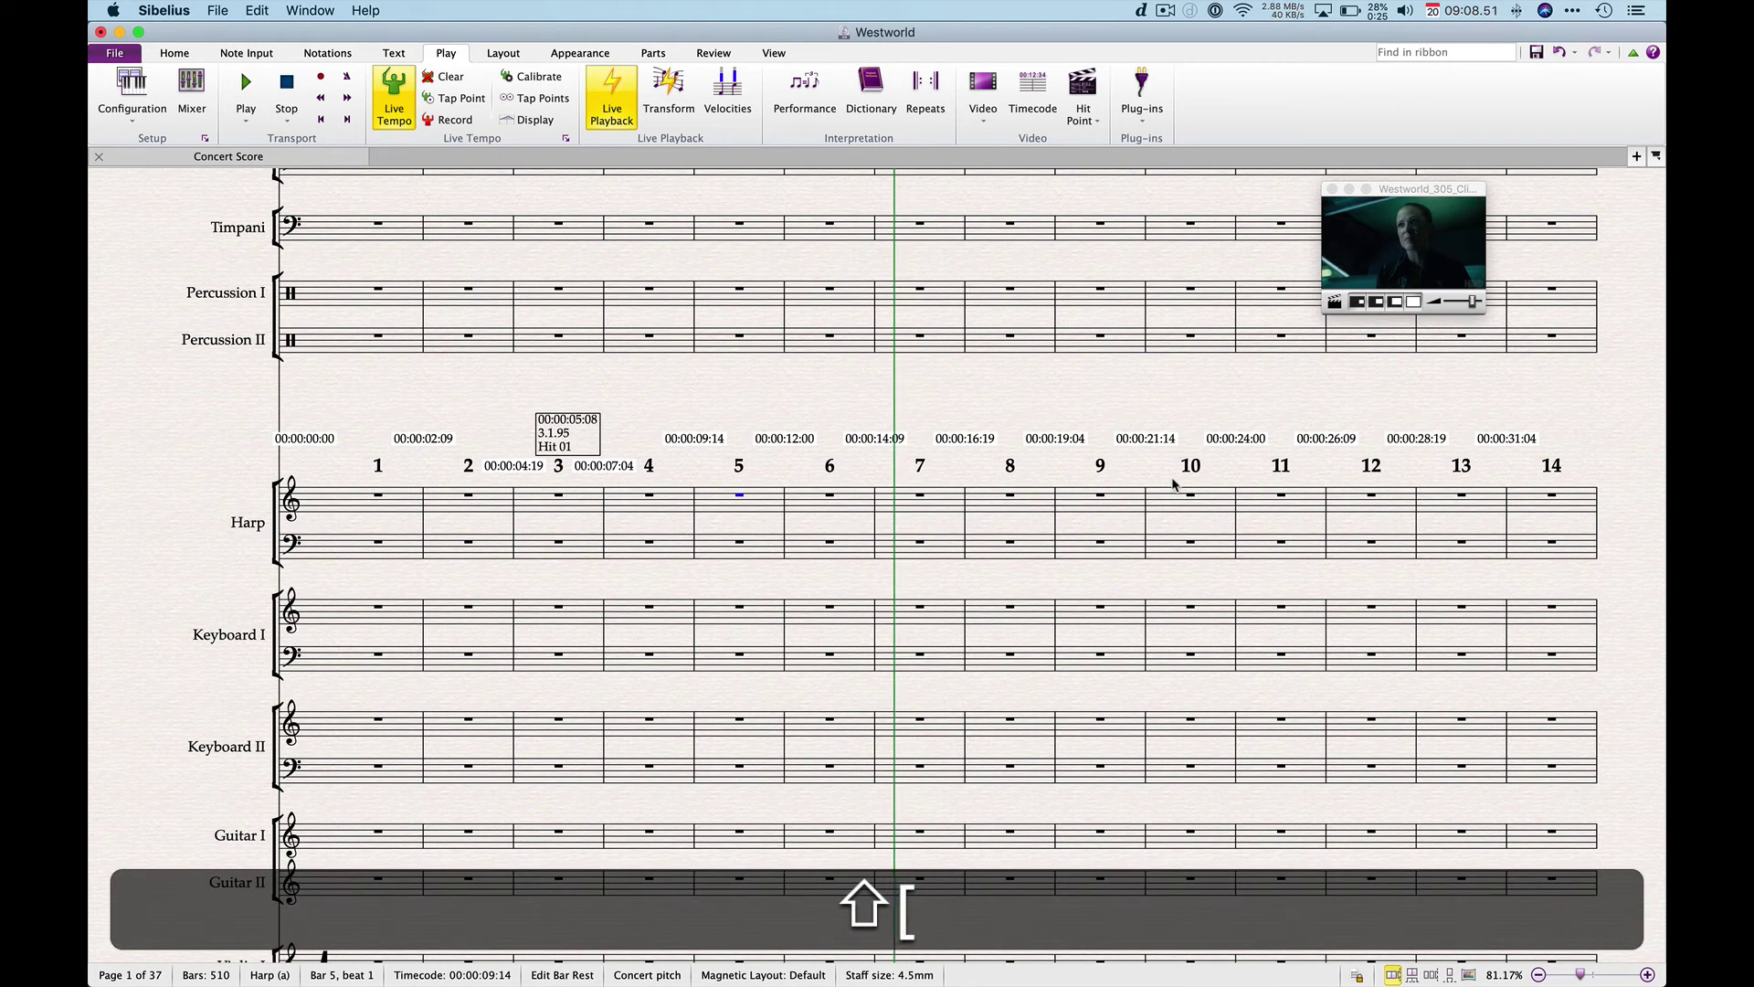
key(shift+bracketright)
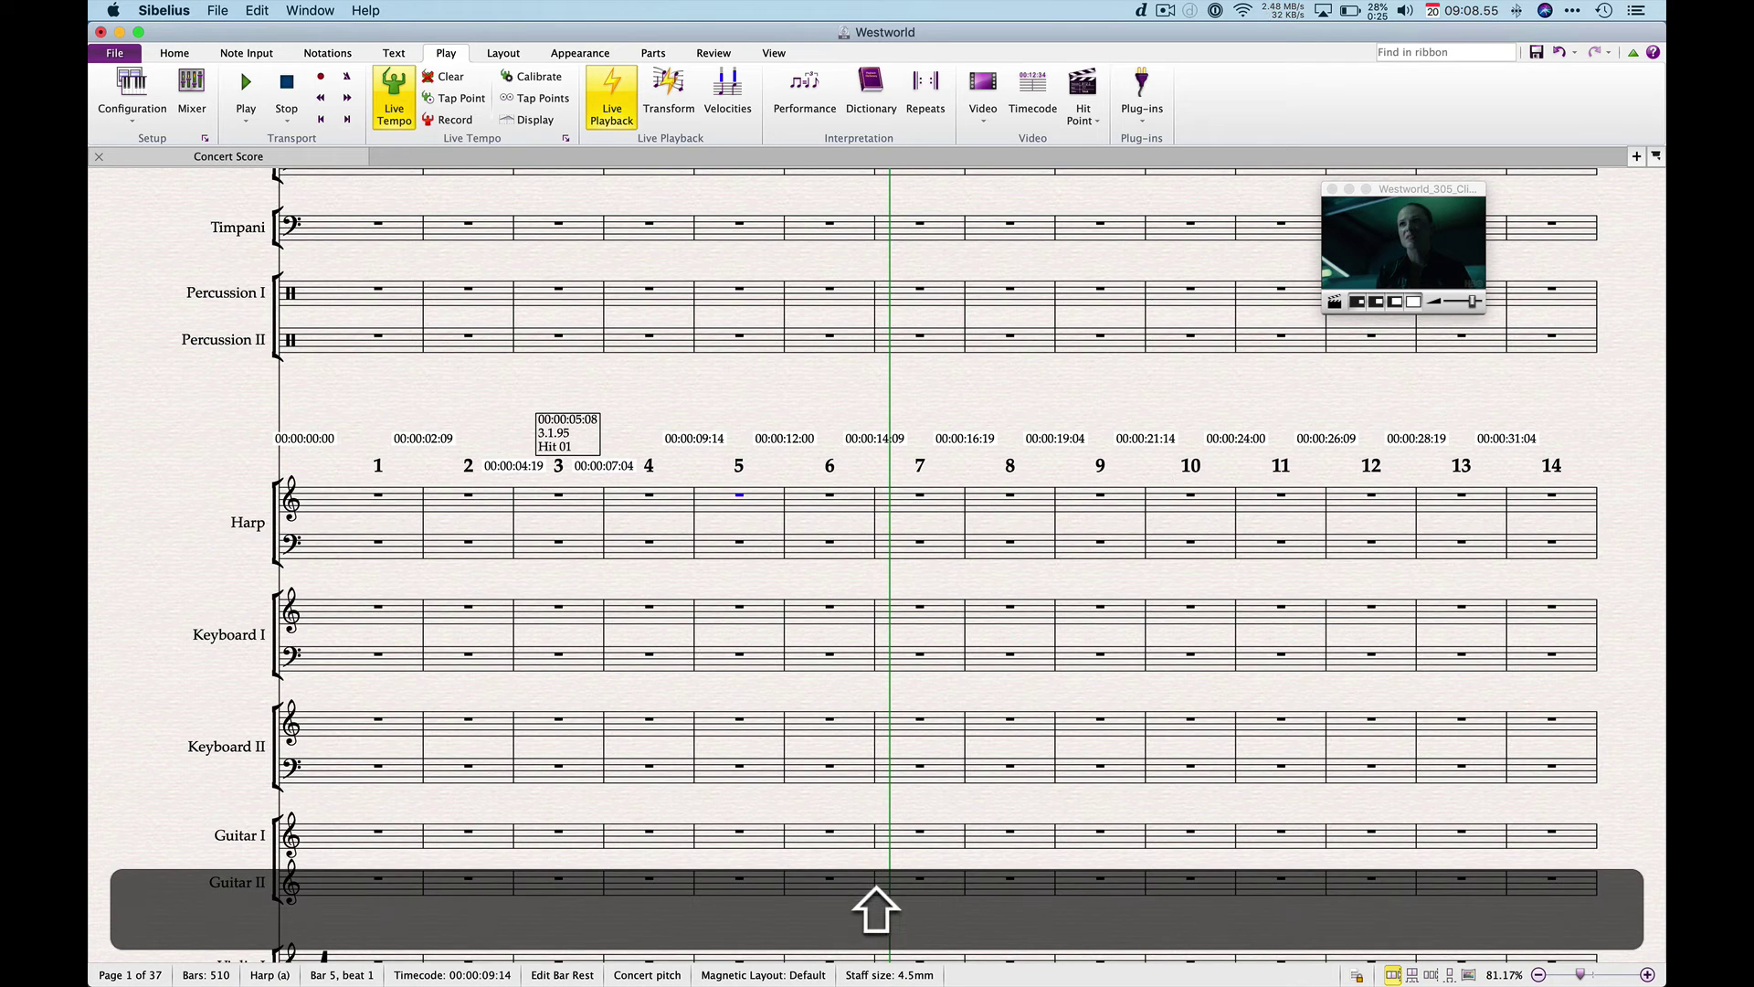
click(1083, 87)
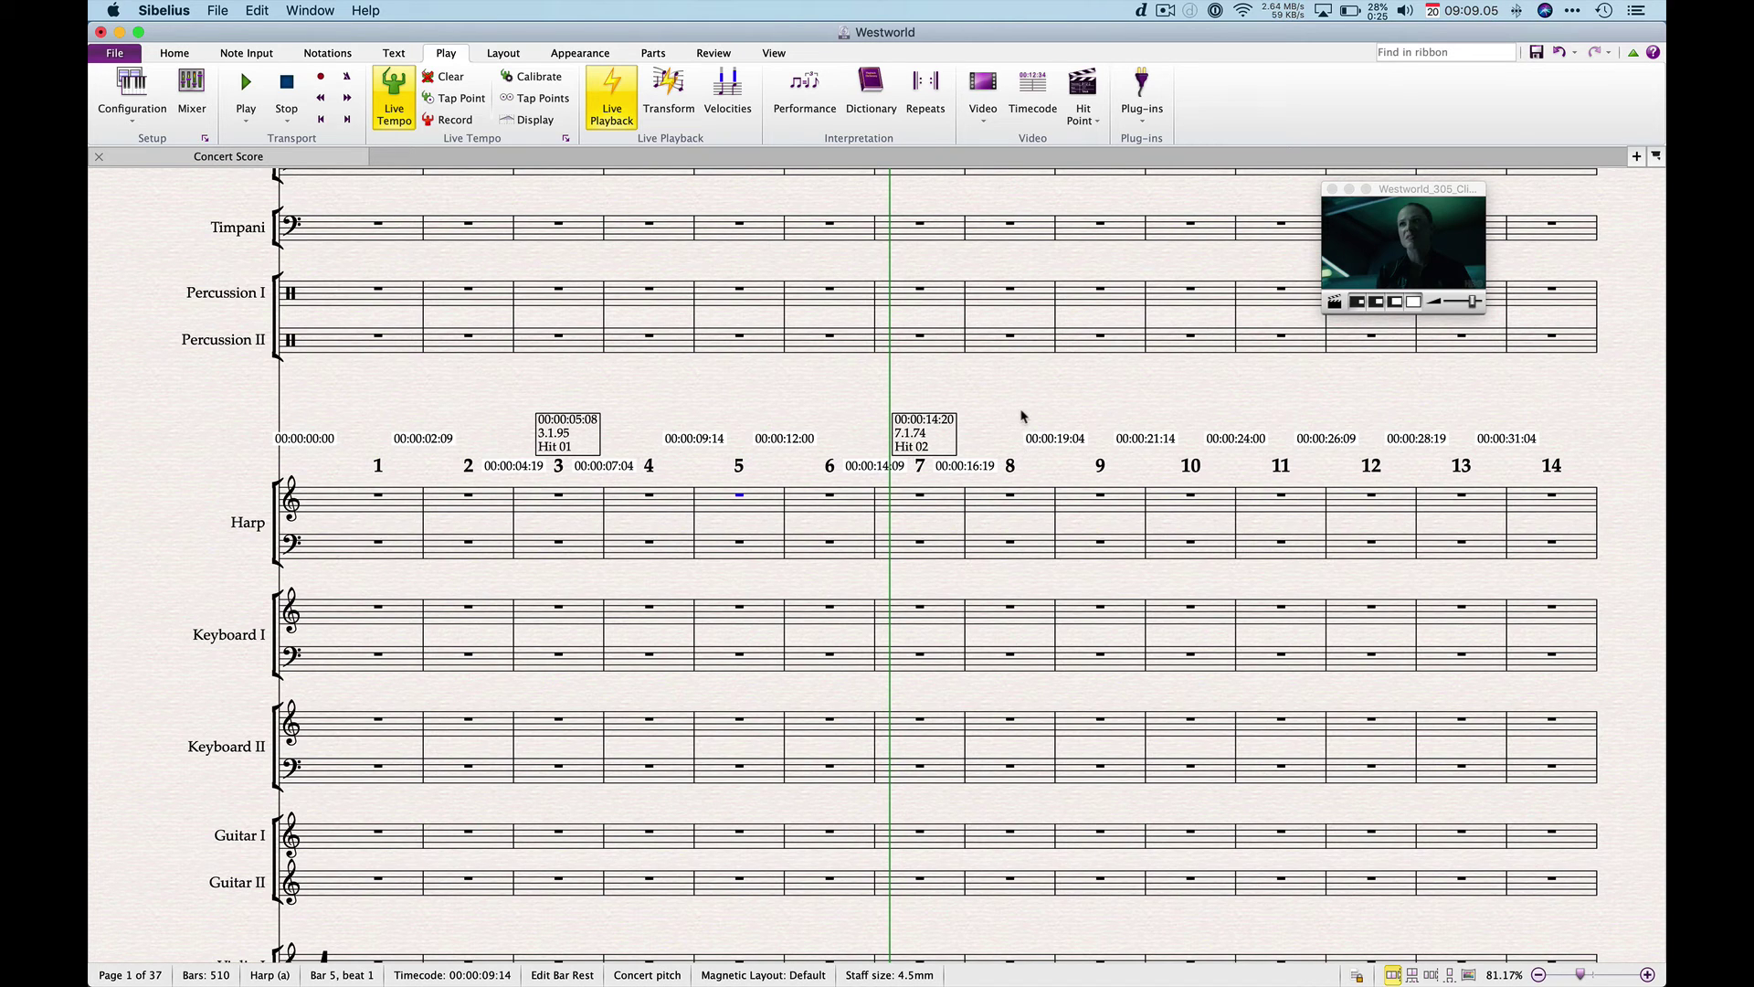
Advance the playback line from bar 7 into bar 10, play the score and video into bar 15, and stop
key(shift+bracketright)
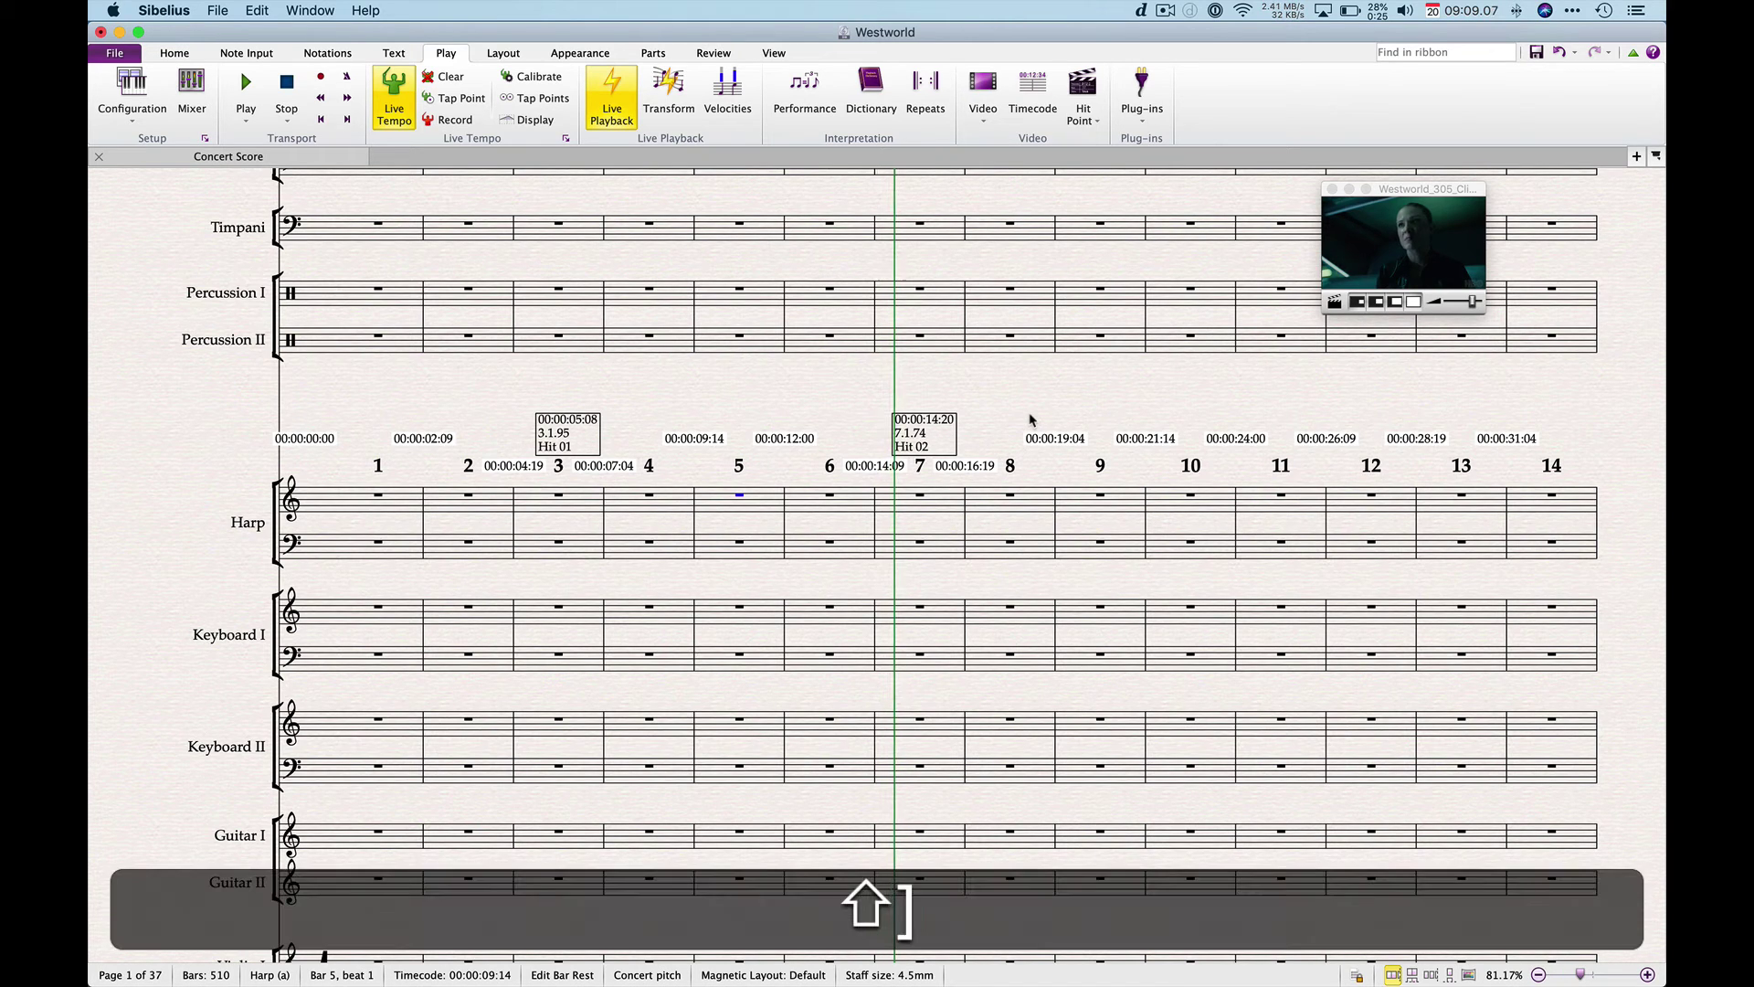
key(alt+shift+bracketright)
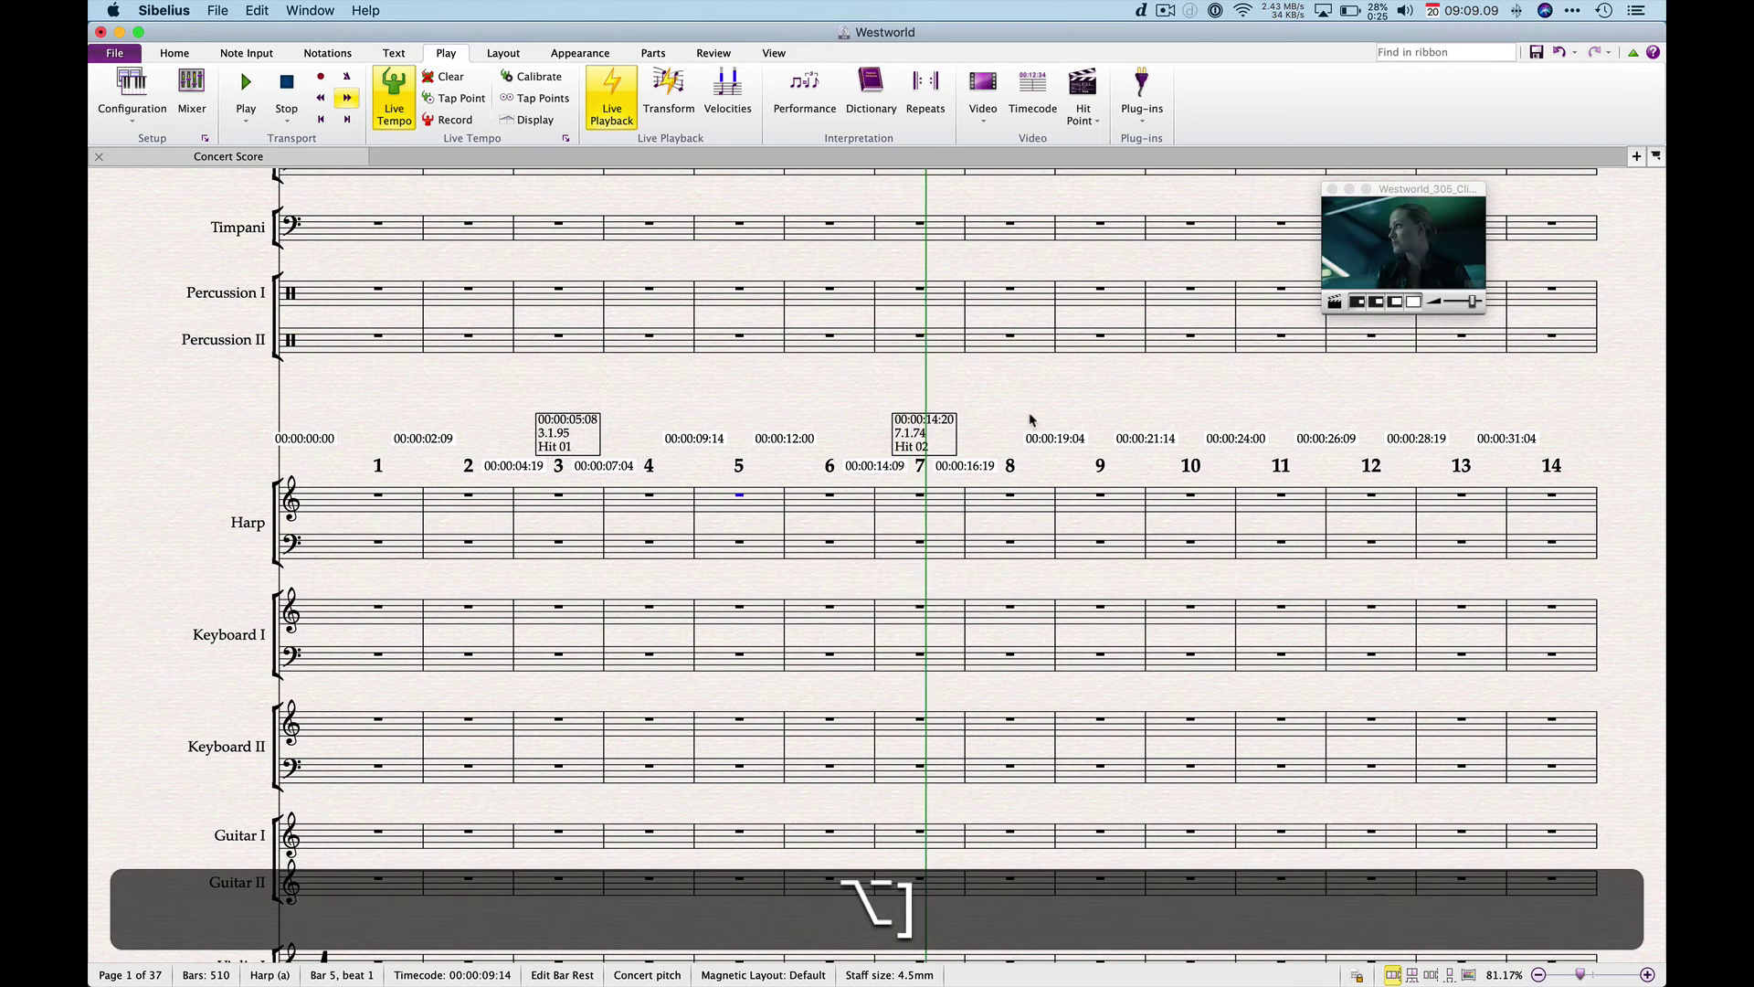
key(alt+bracketright)
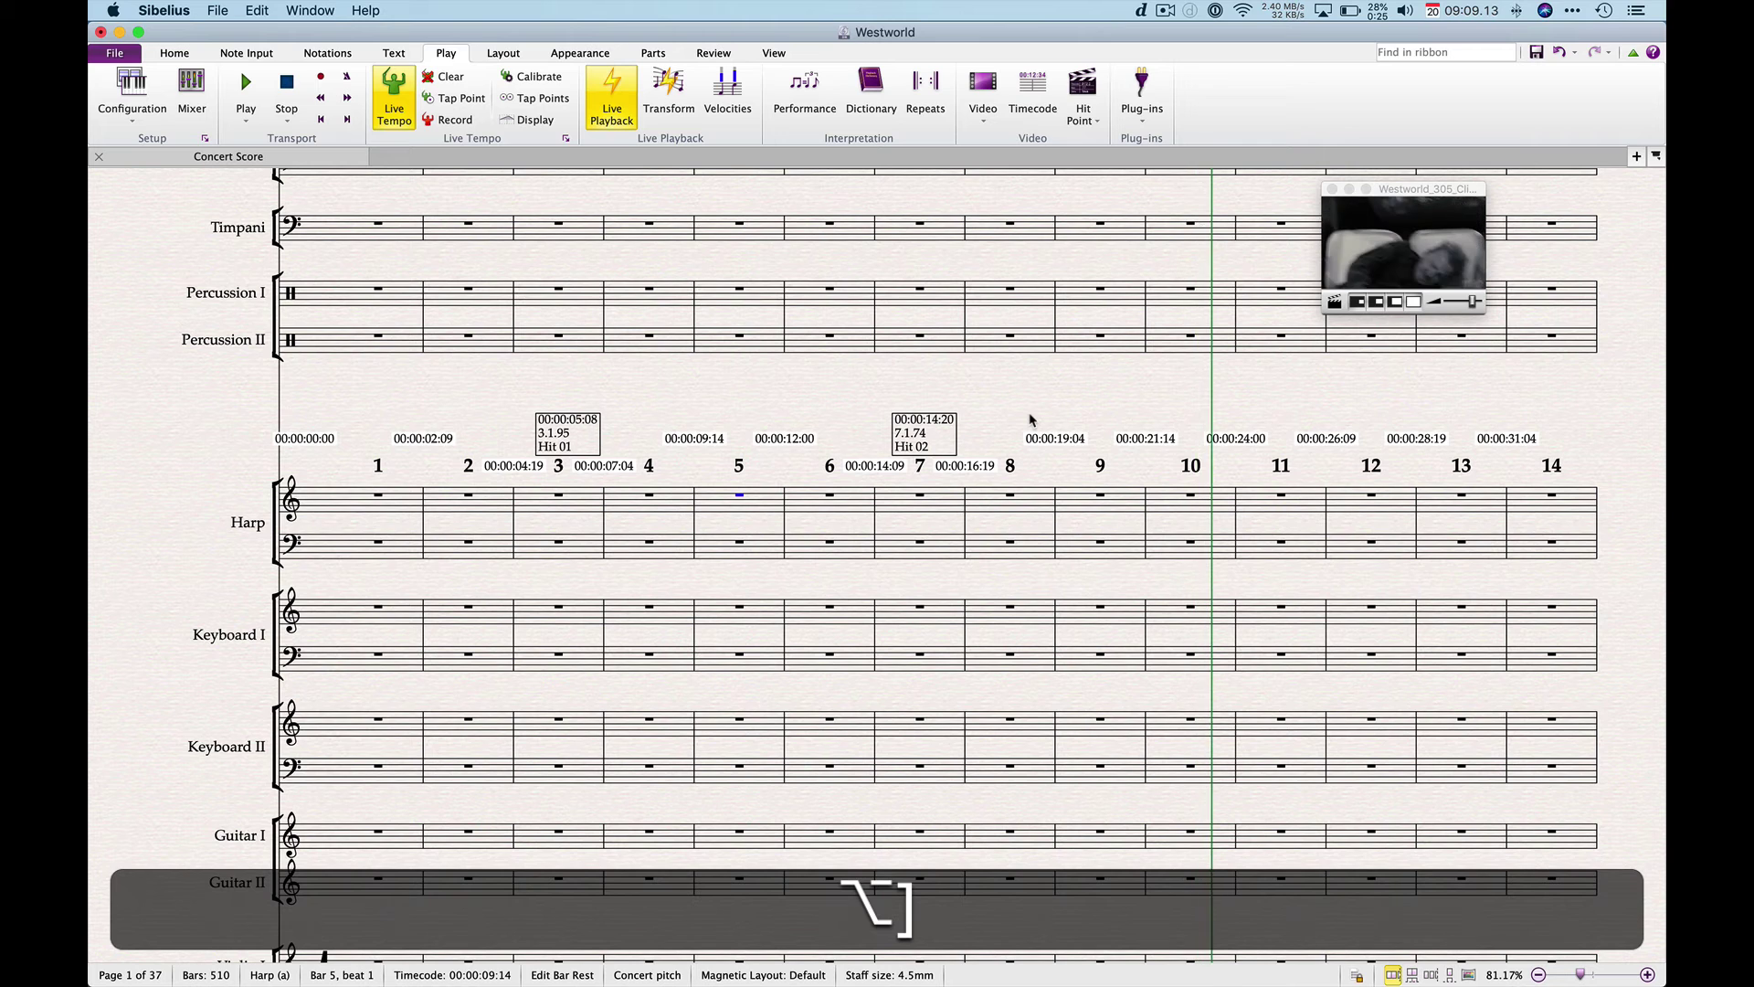
key(space)
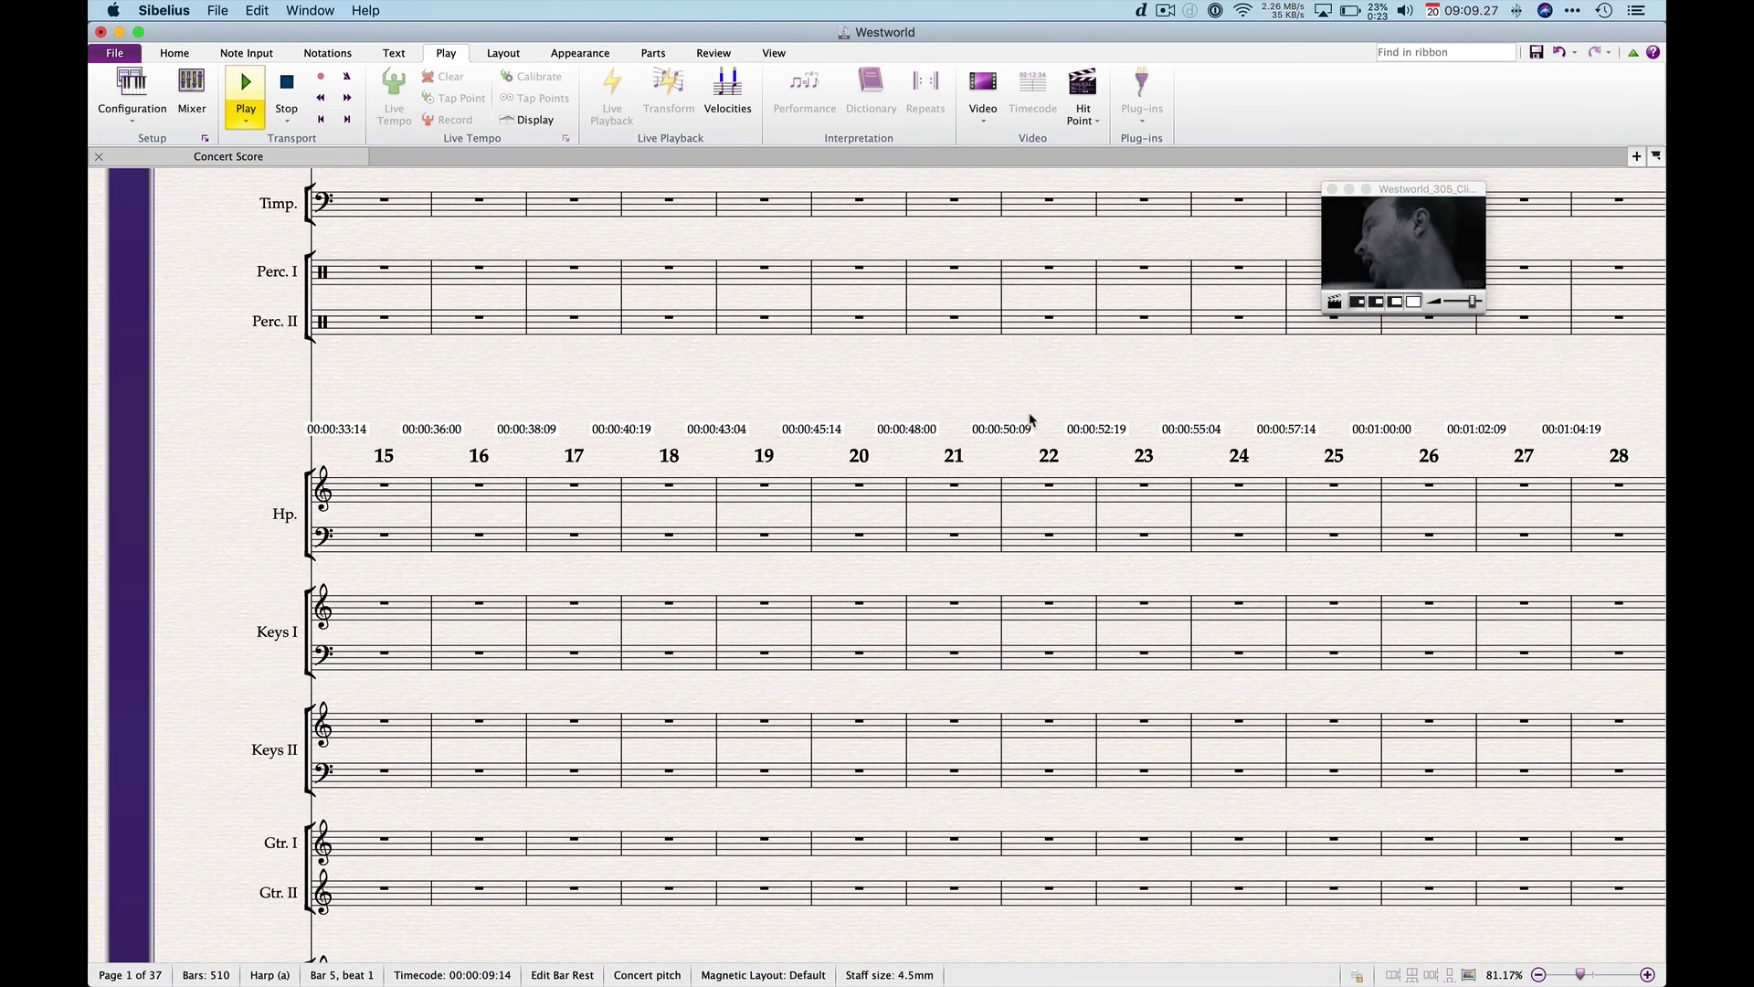
key(Escape)
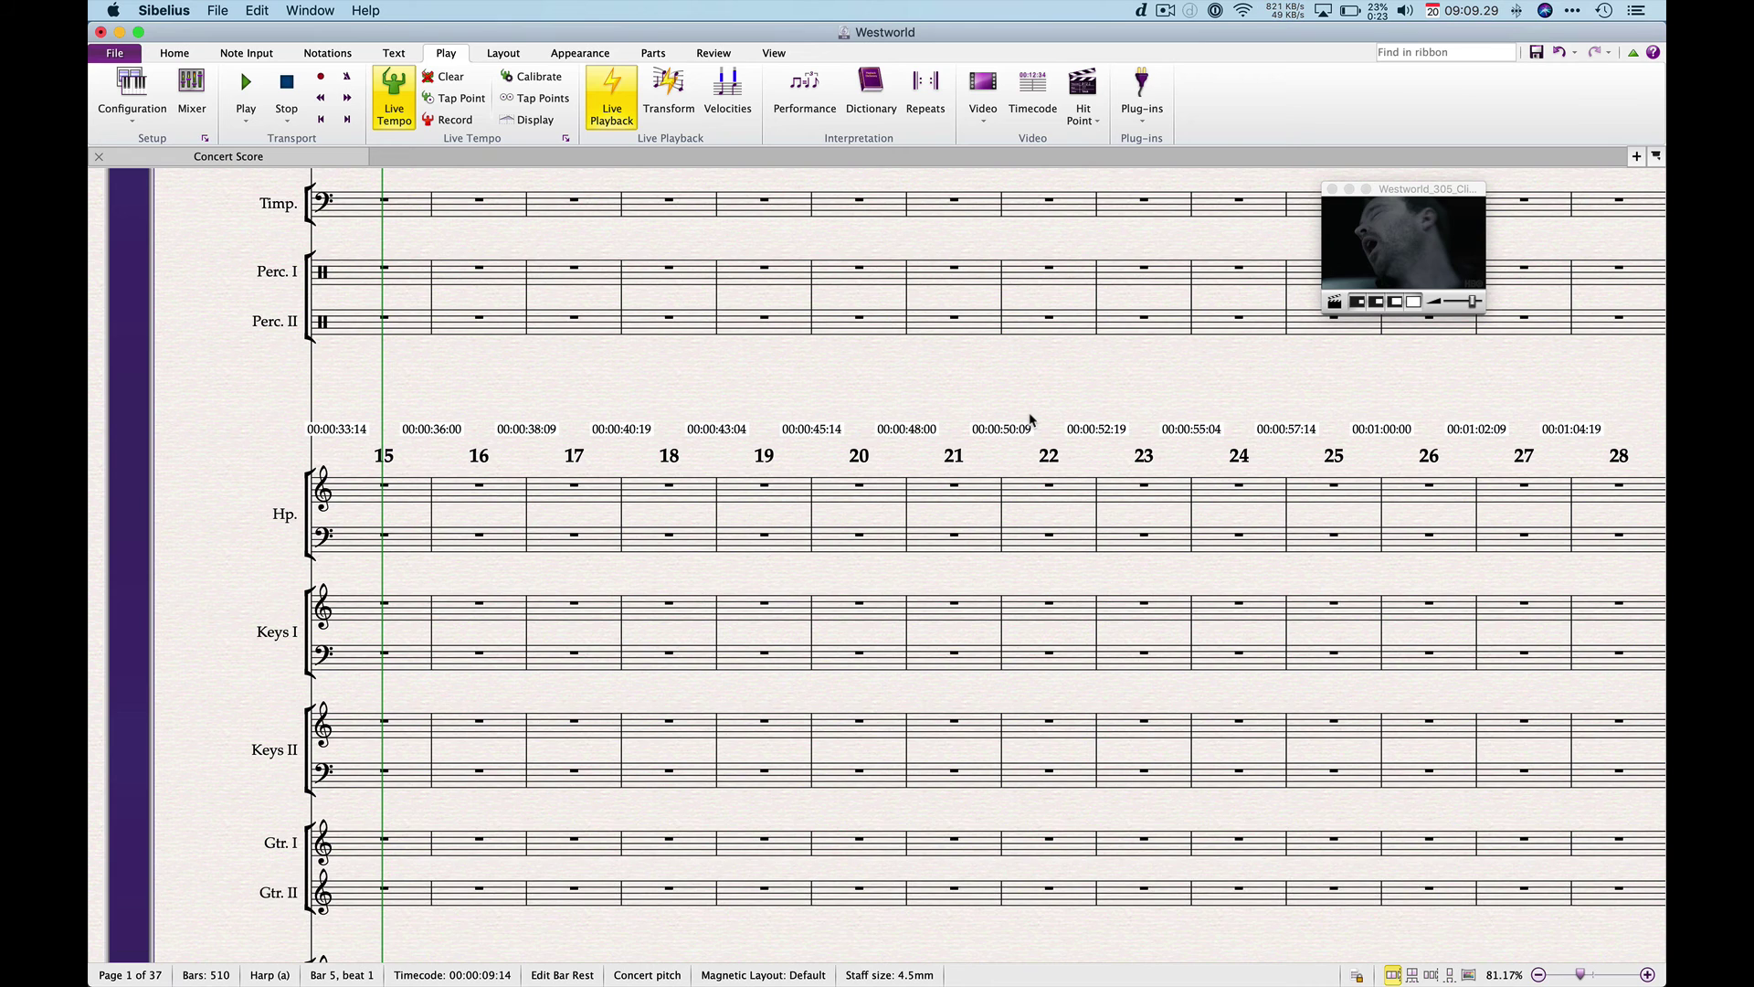
Nudge the playback line frame by frame to the video cut in bar 15 and add a hit point there
key(shift)
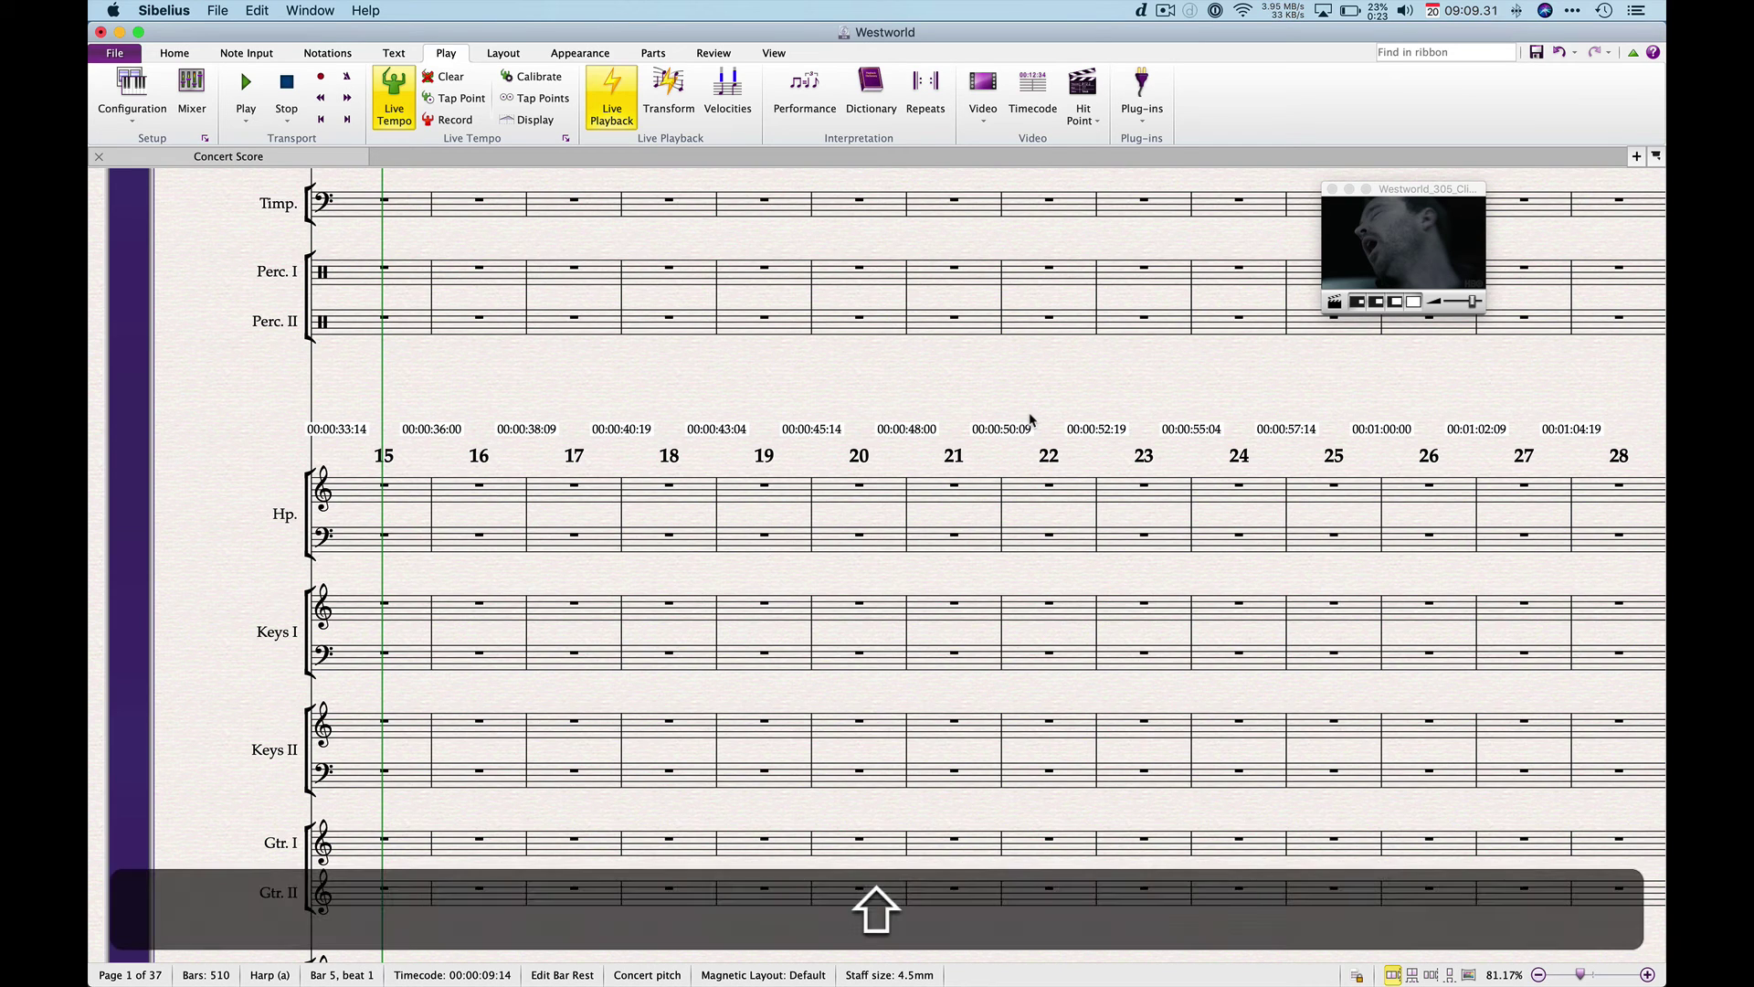
key(shift+bracketleft)
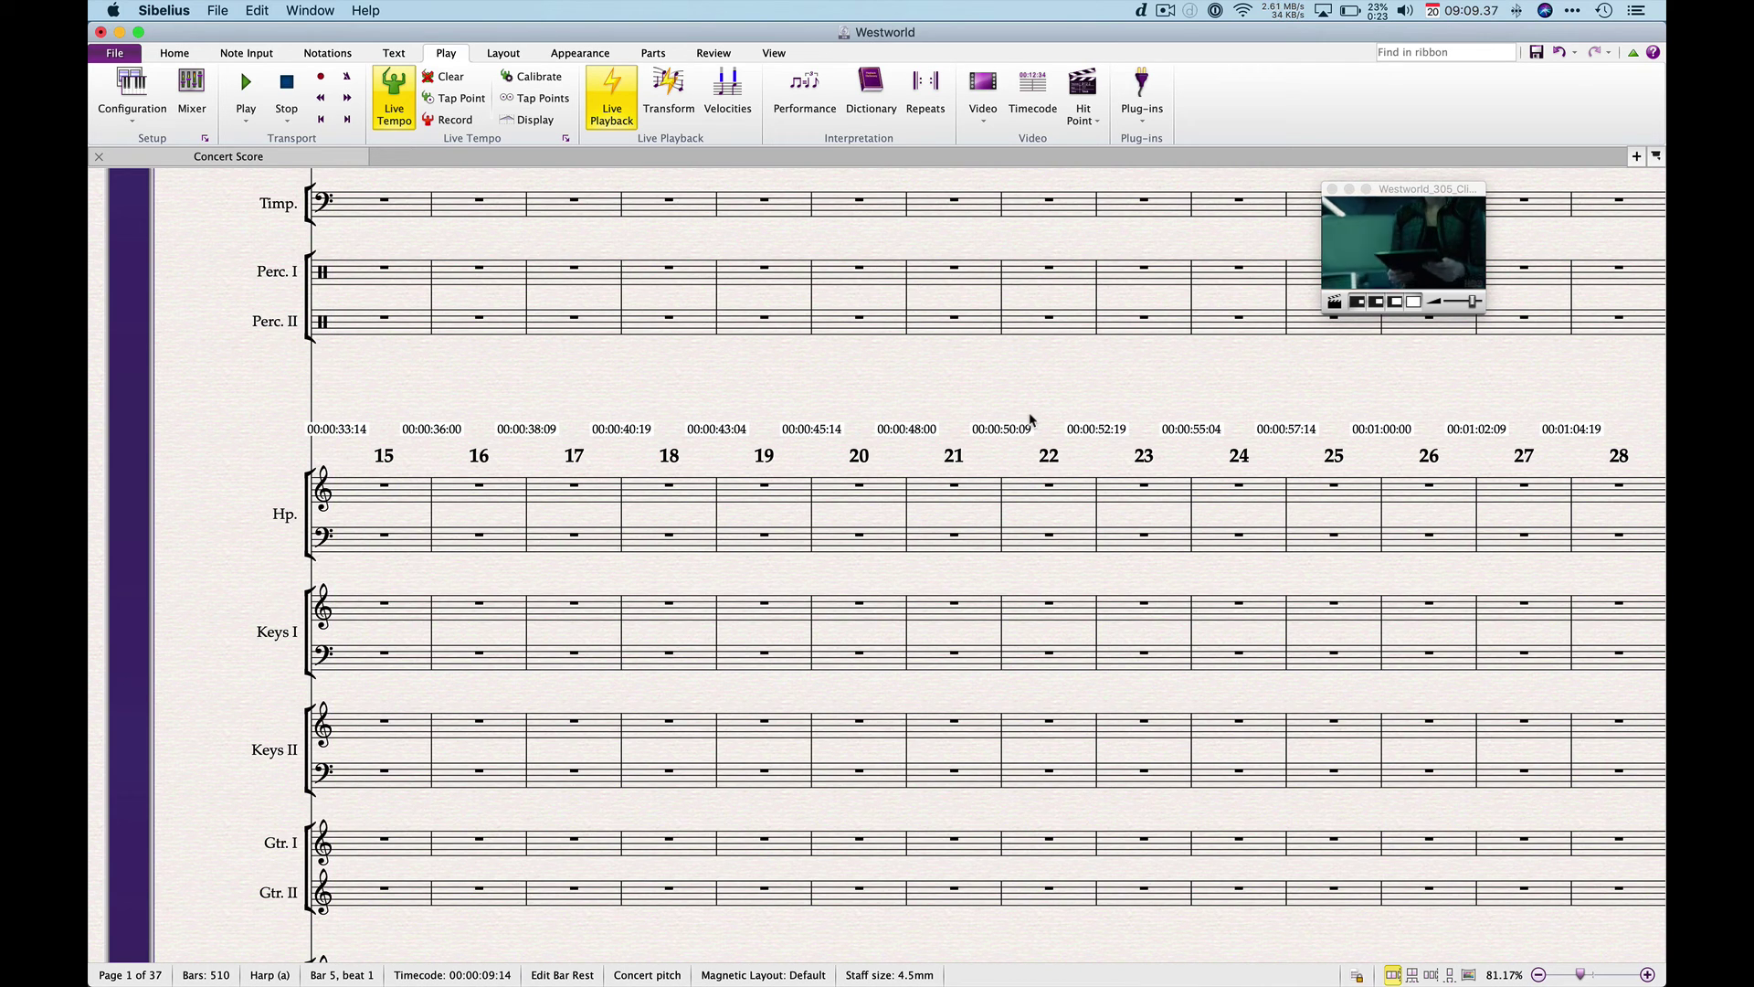
key(shift+bracketright)
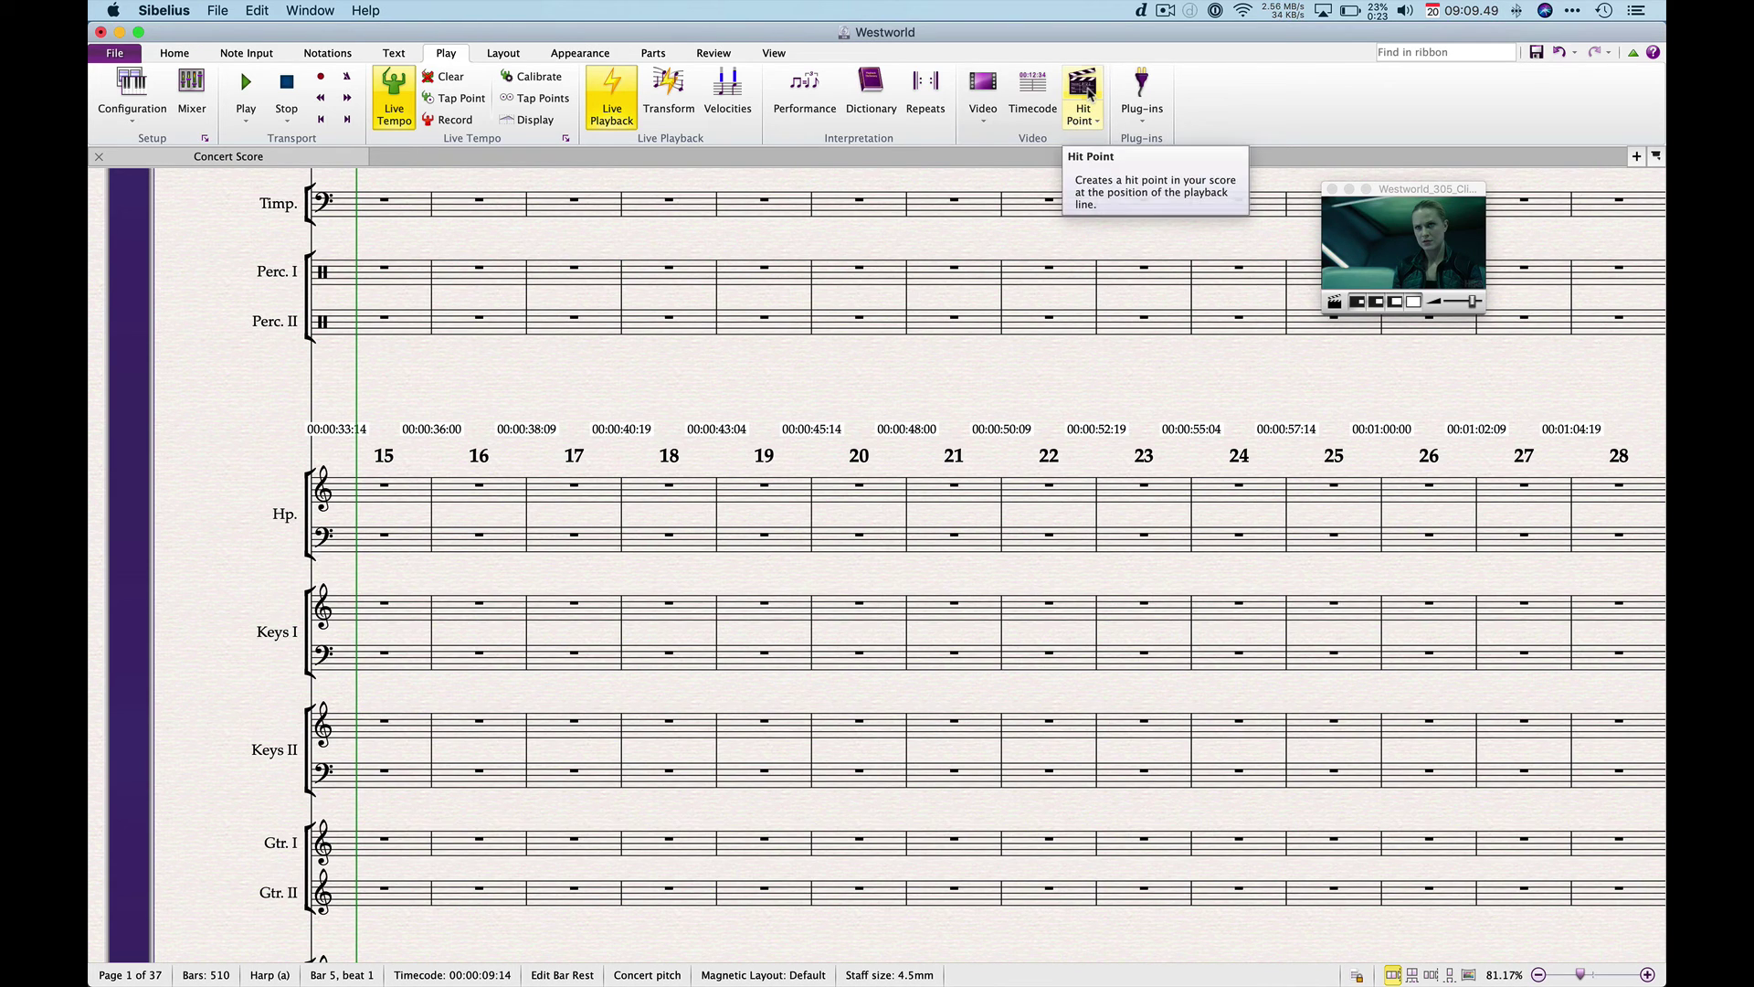
click(1084, 91)
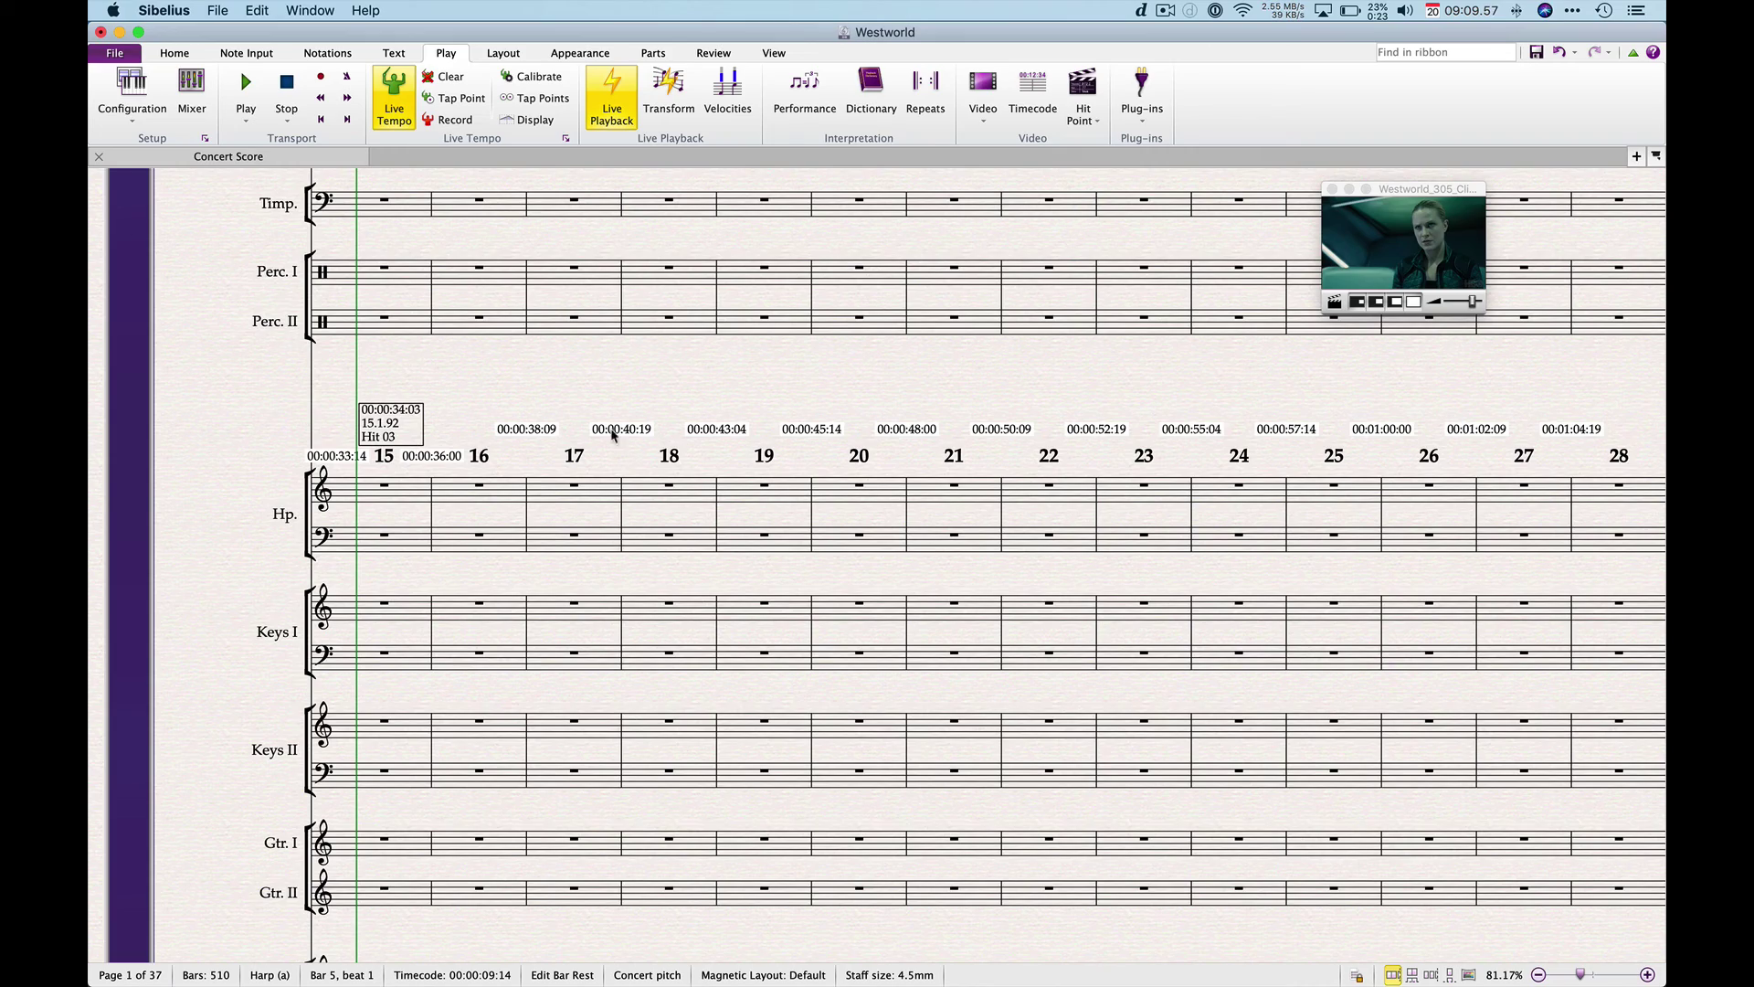
Open the hit point list for editing and rename the hit point in bar 3 as Gunshot
scroll(584, 395, left, 10)
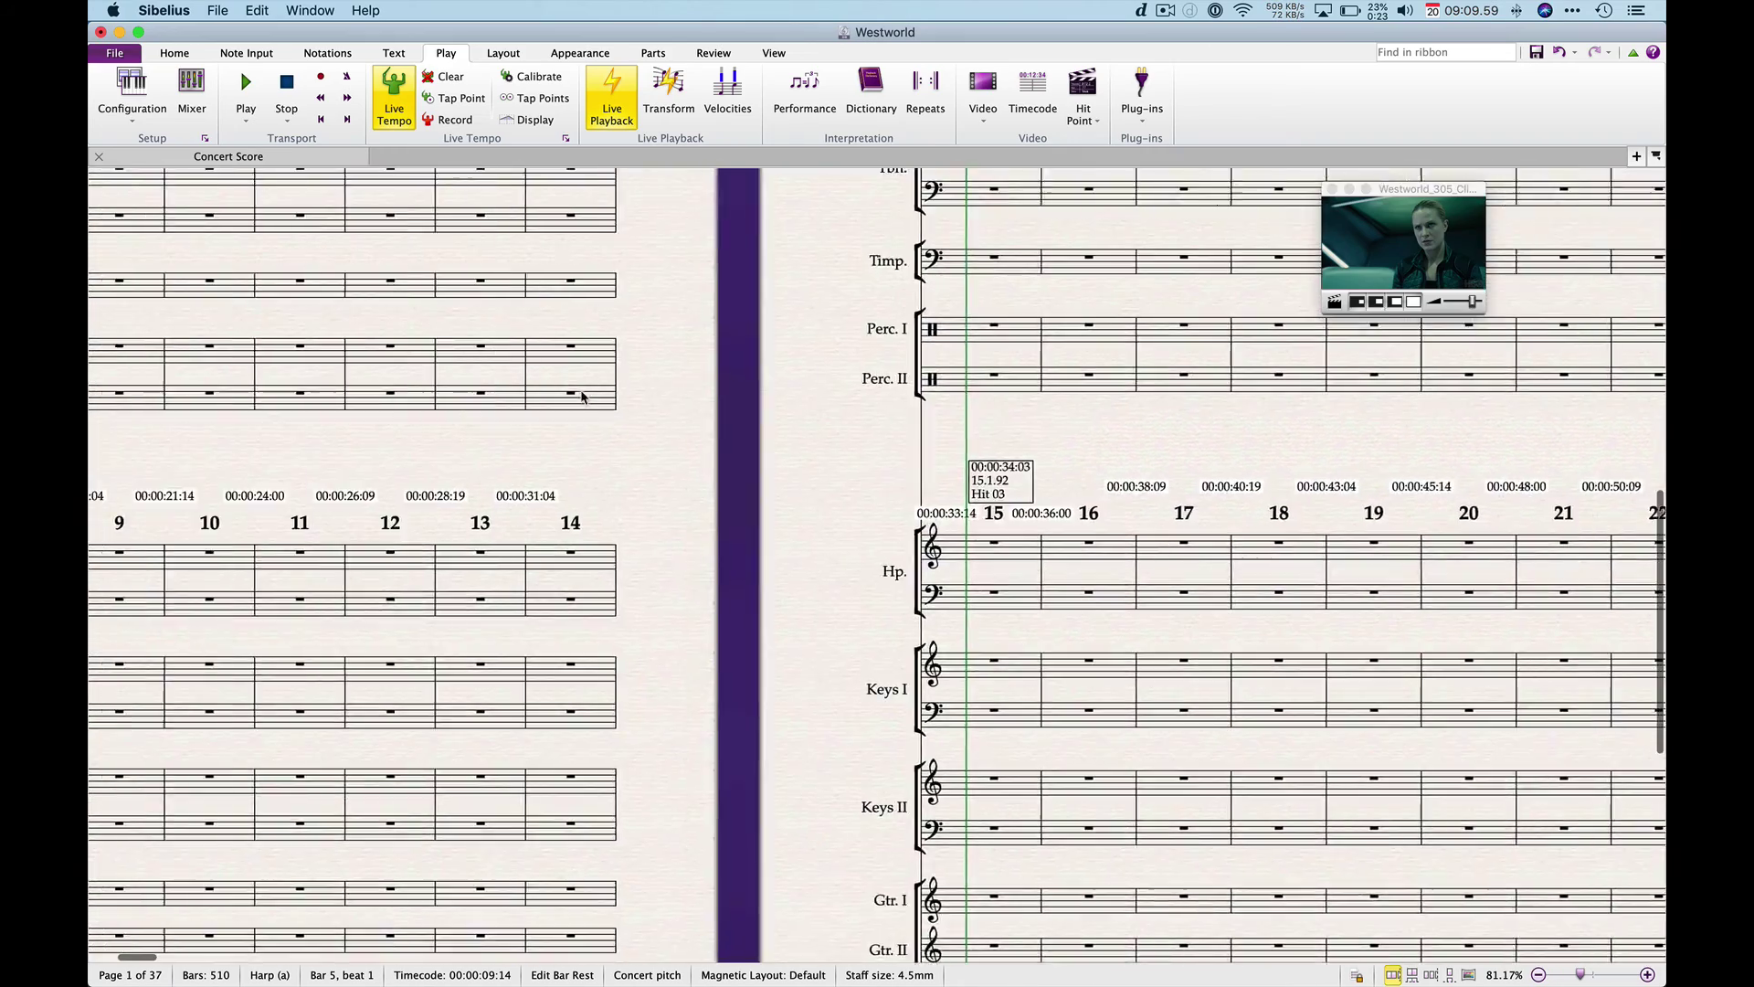
scroll(583, 395, left, 12)
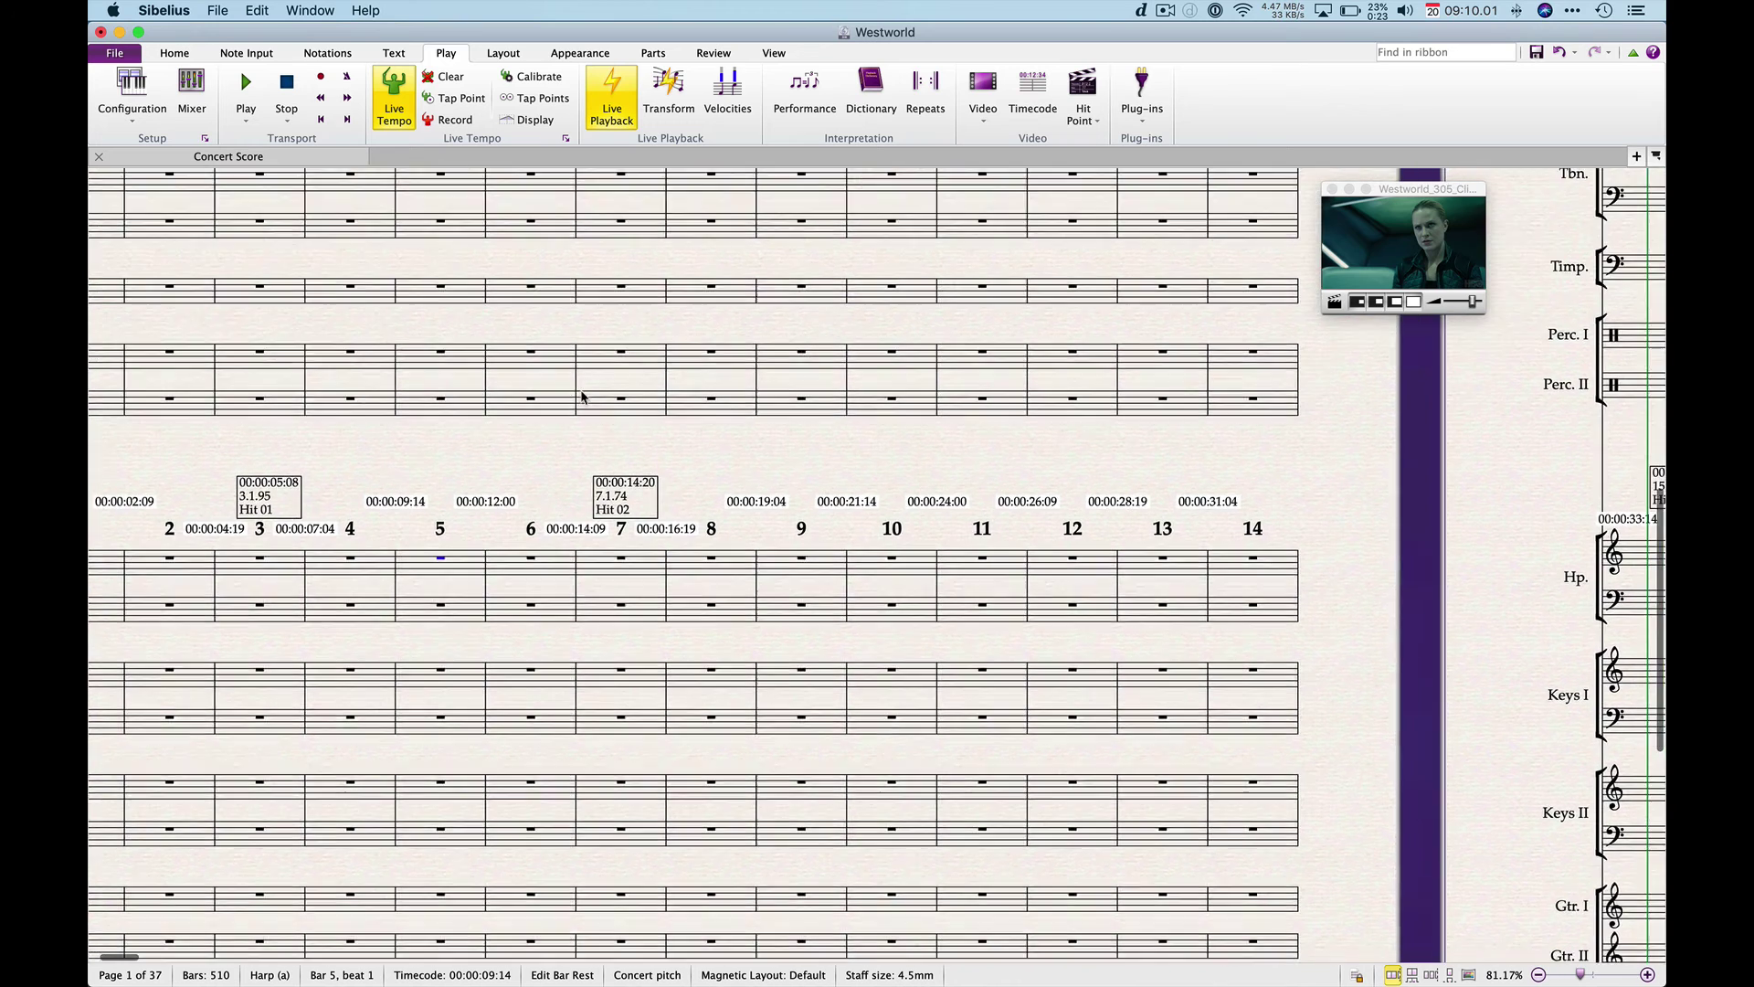
scroll(584, 395, right, 3)
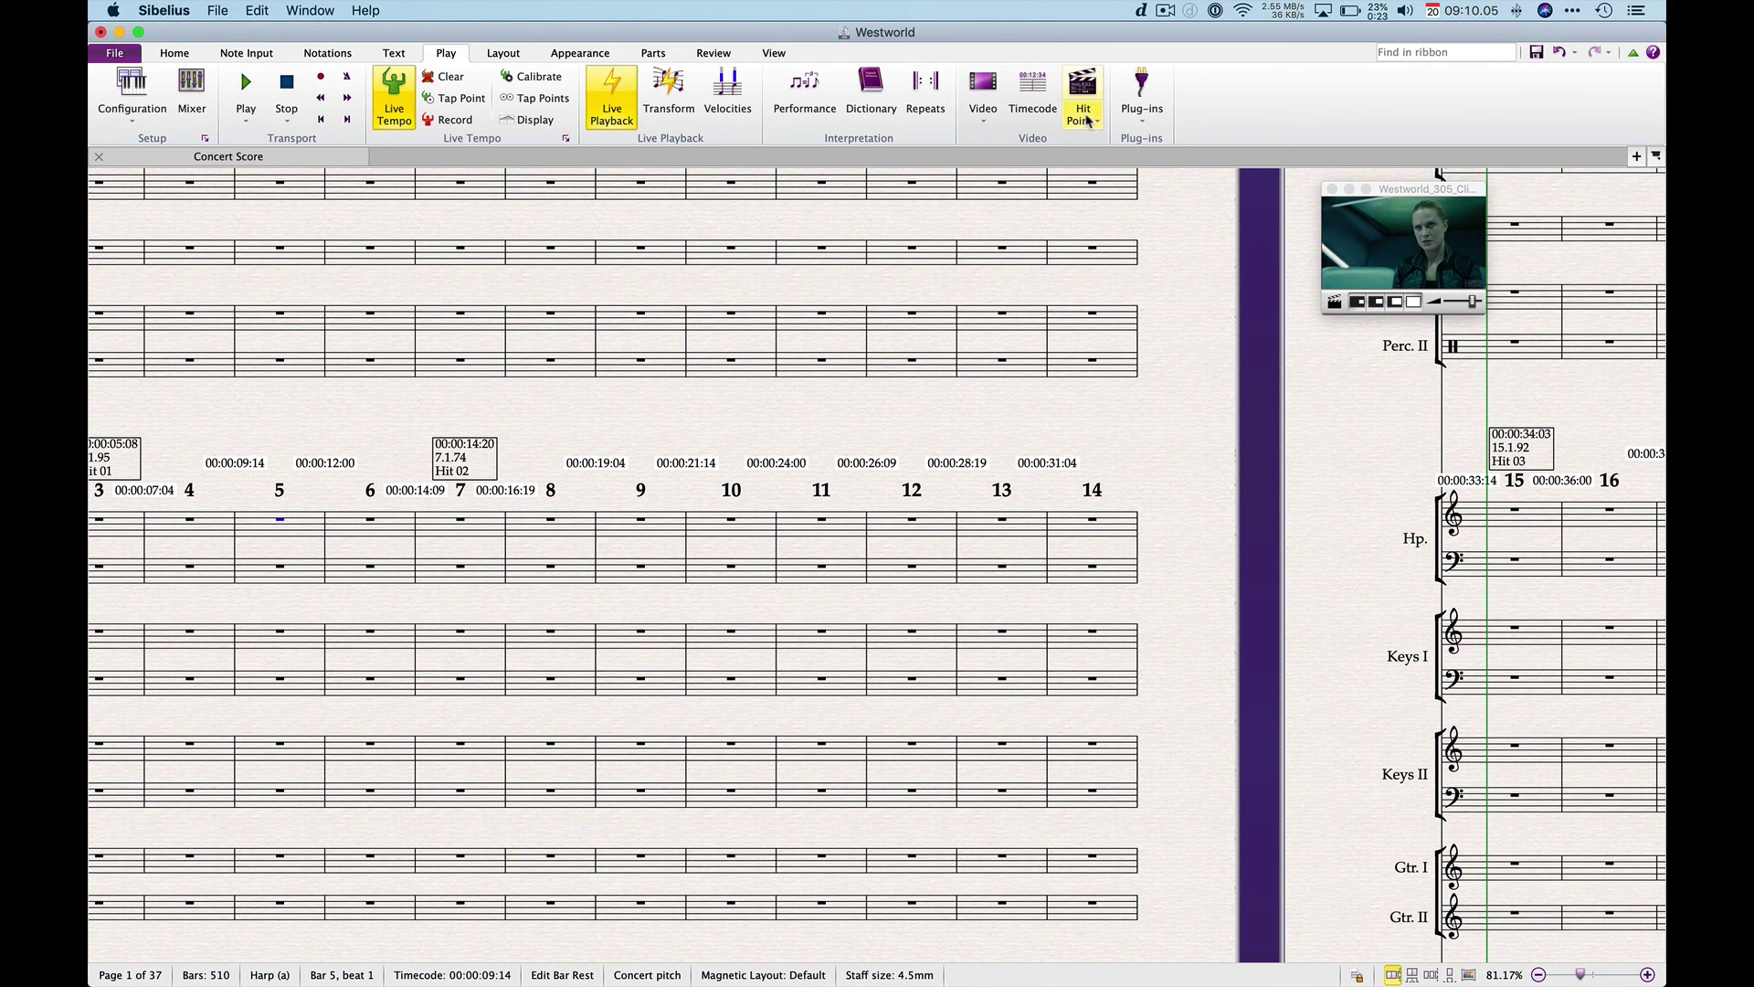
click(1086, 125)
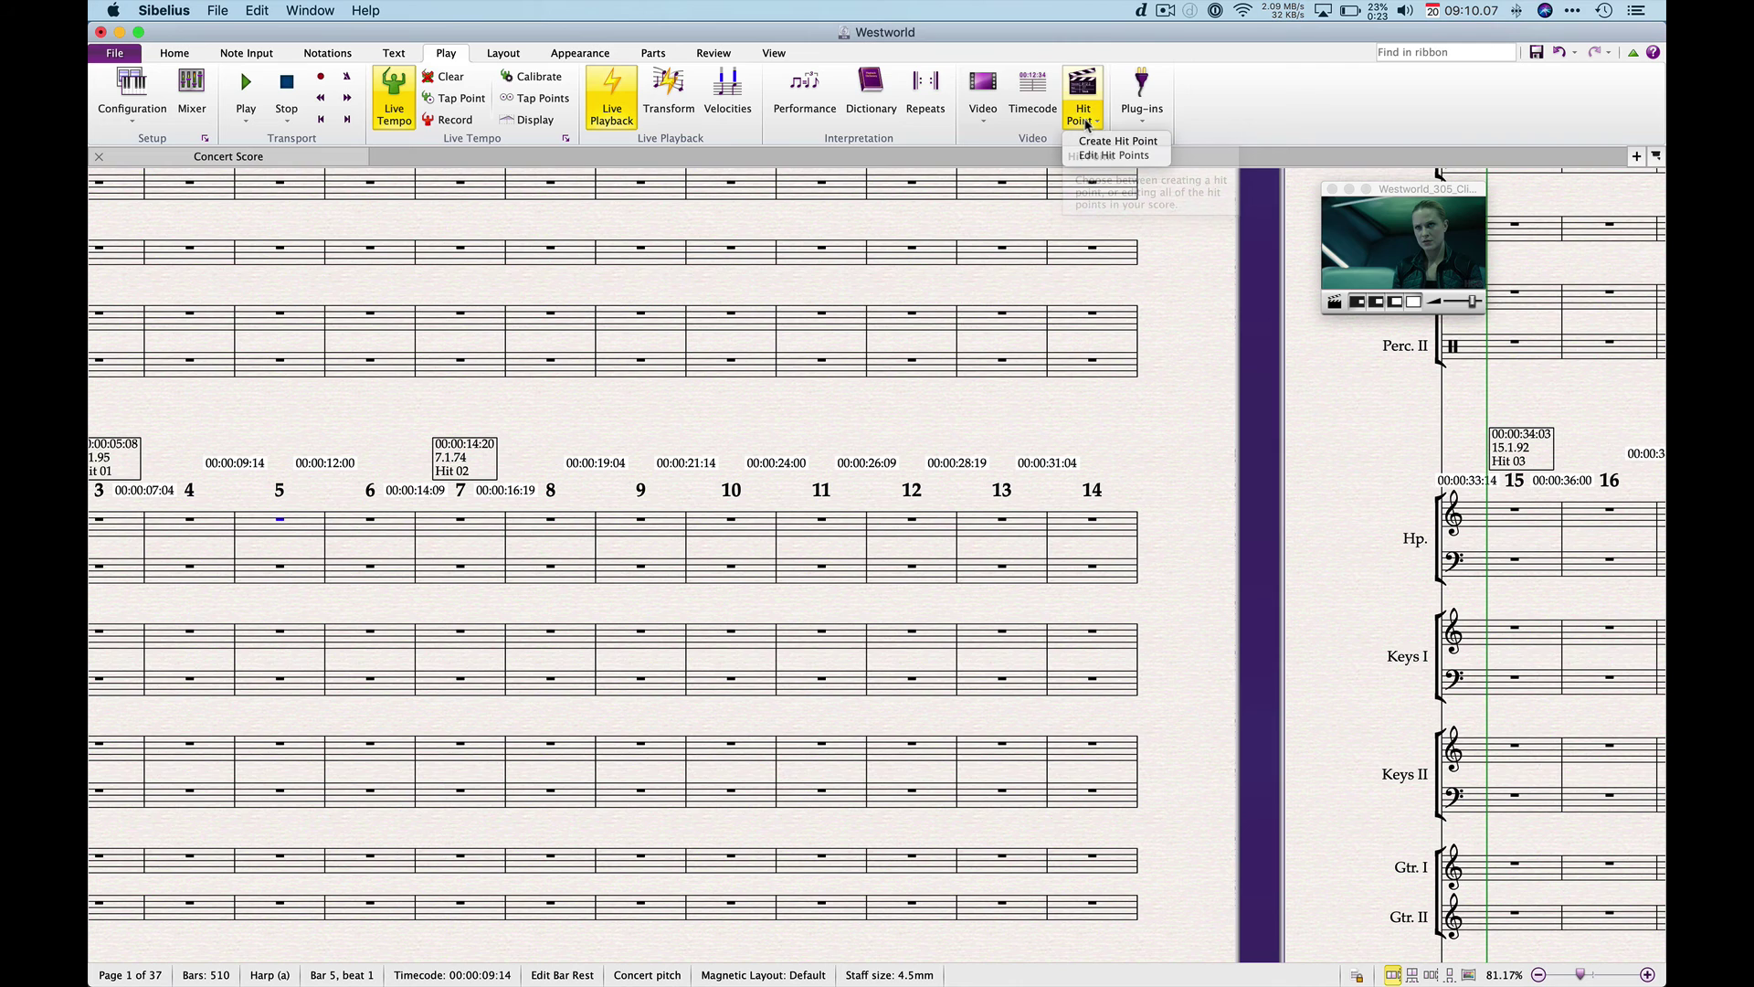
click(1099, 157)
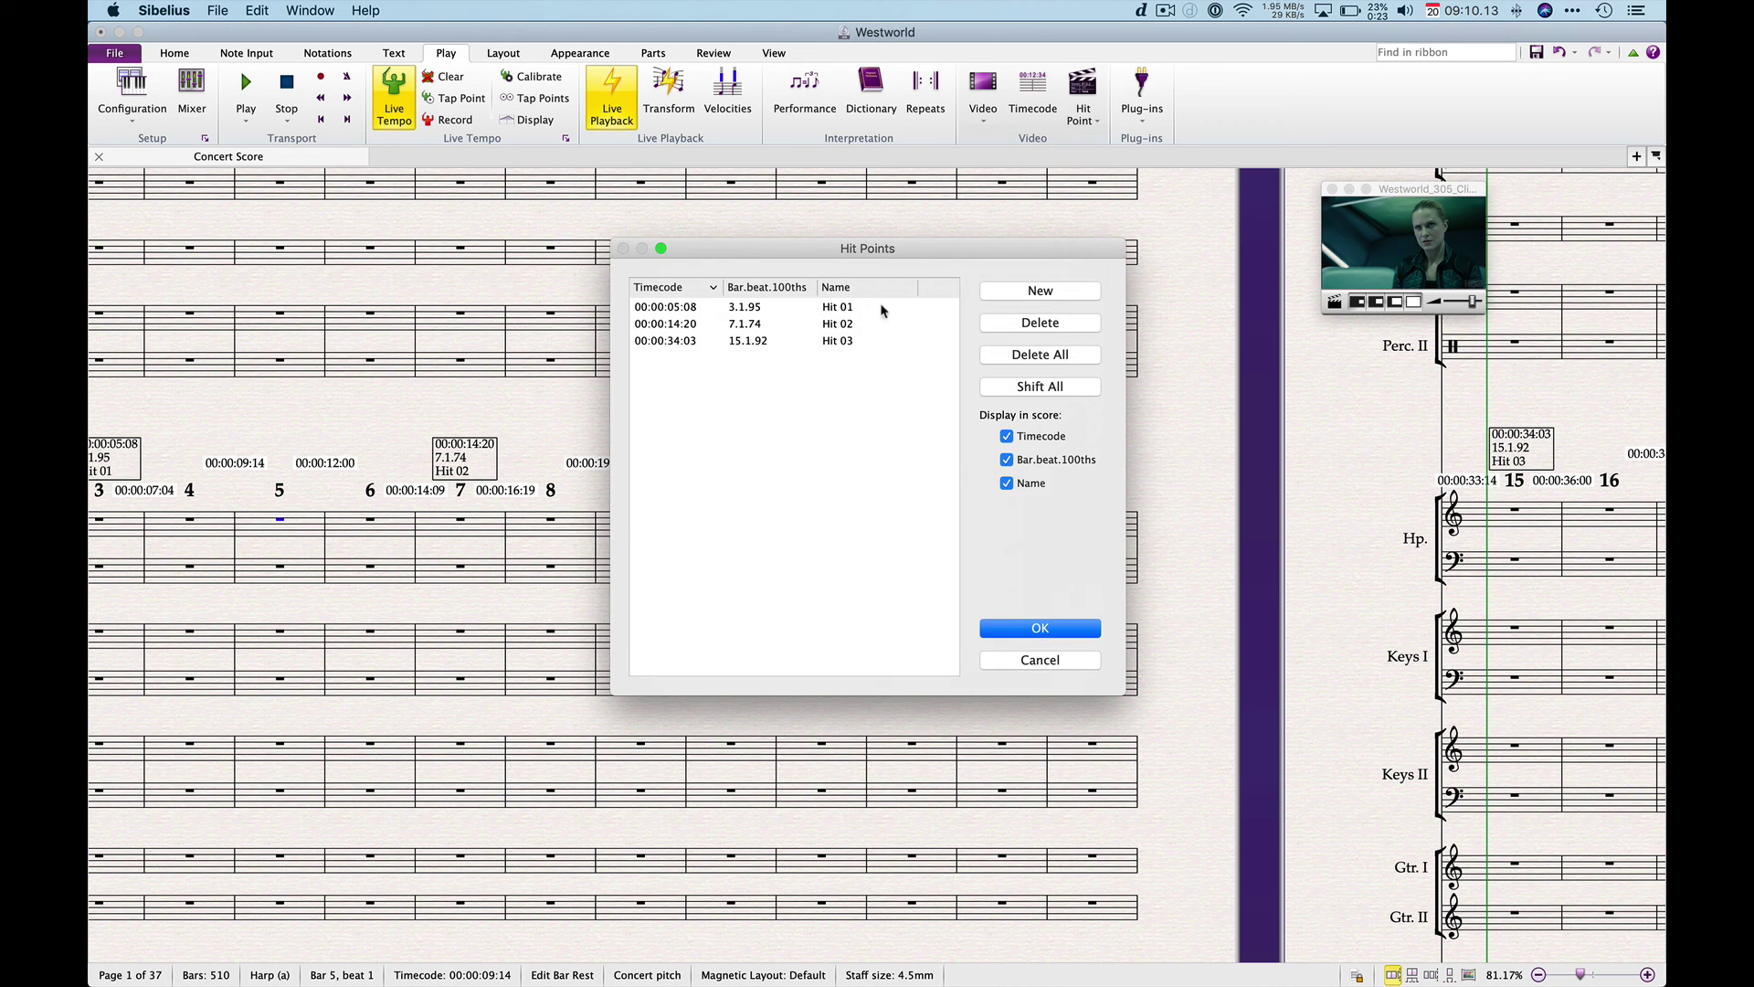
click(851, 311)
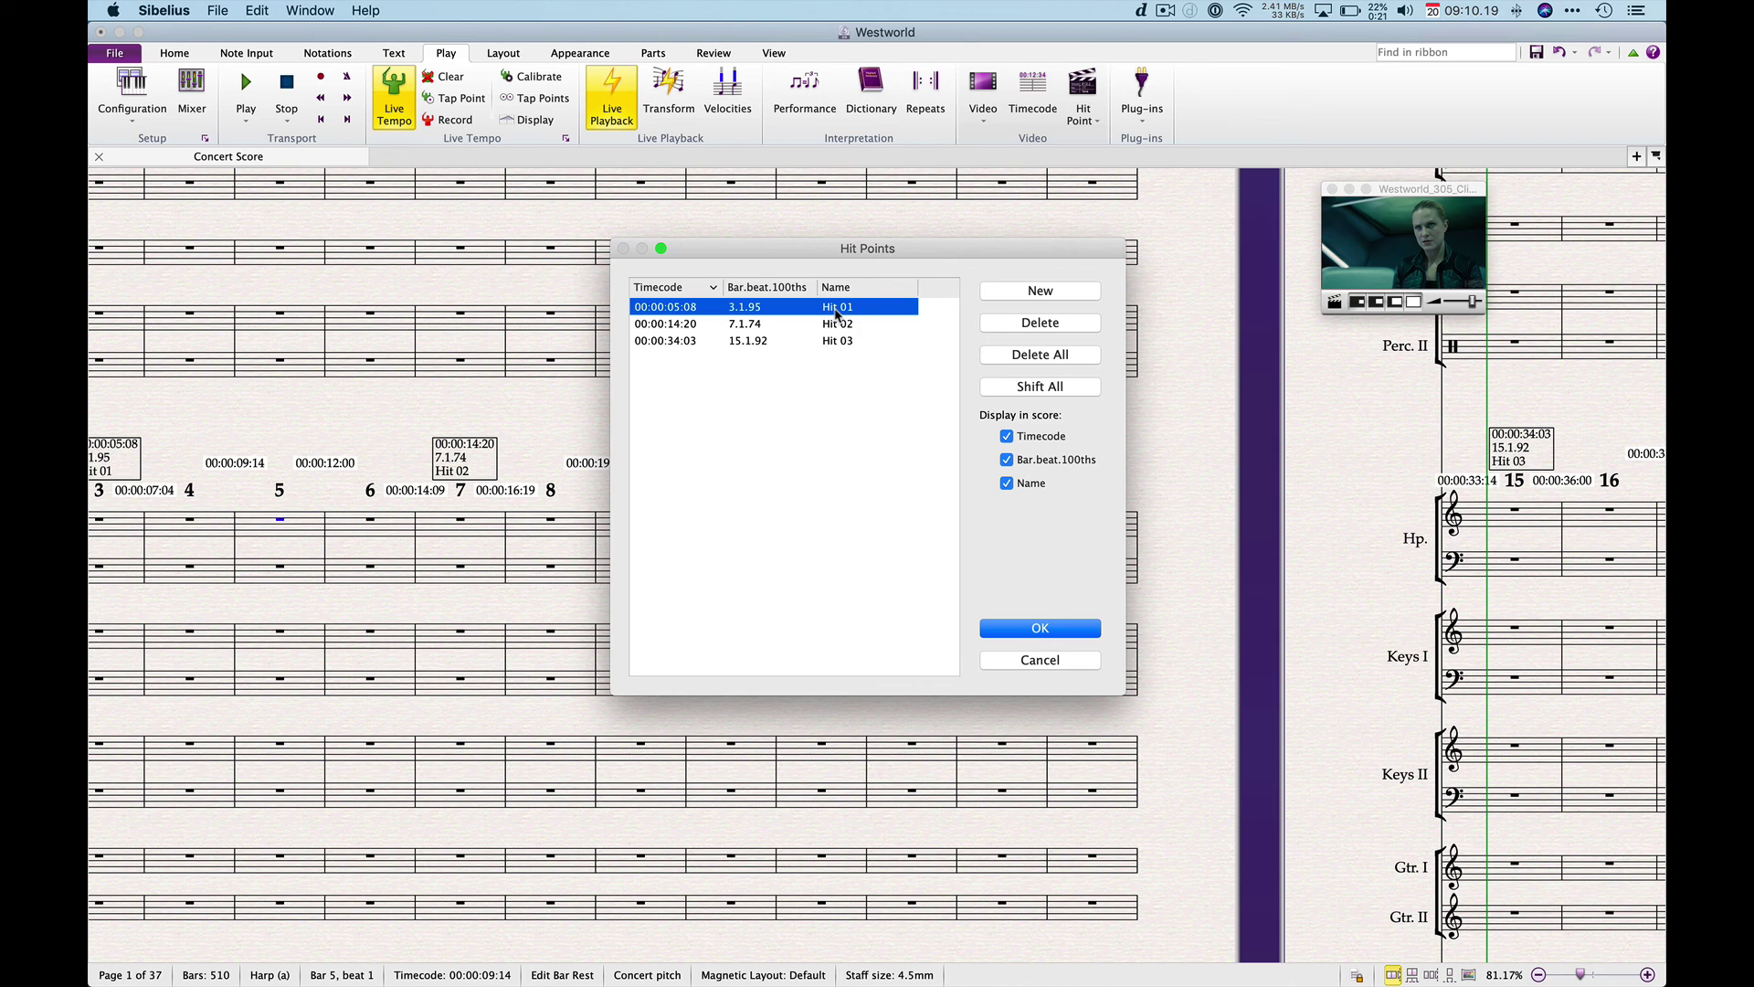
click(836, 311)
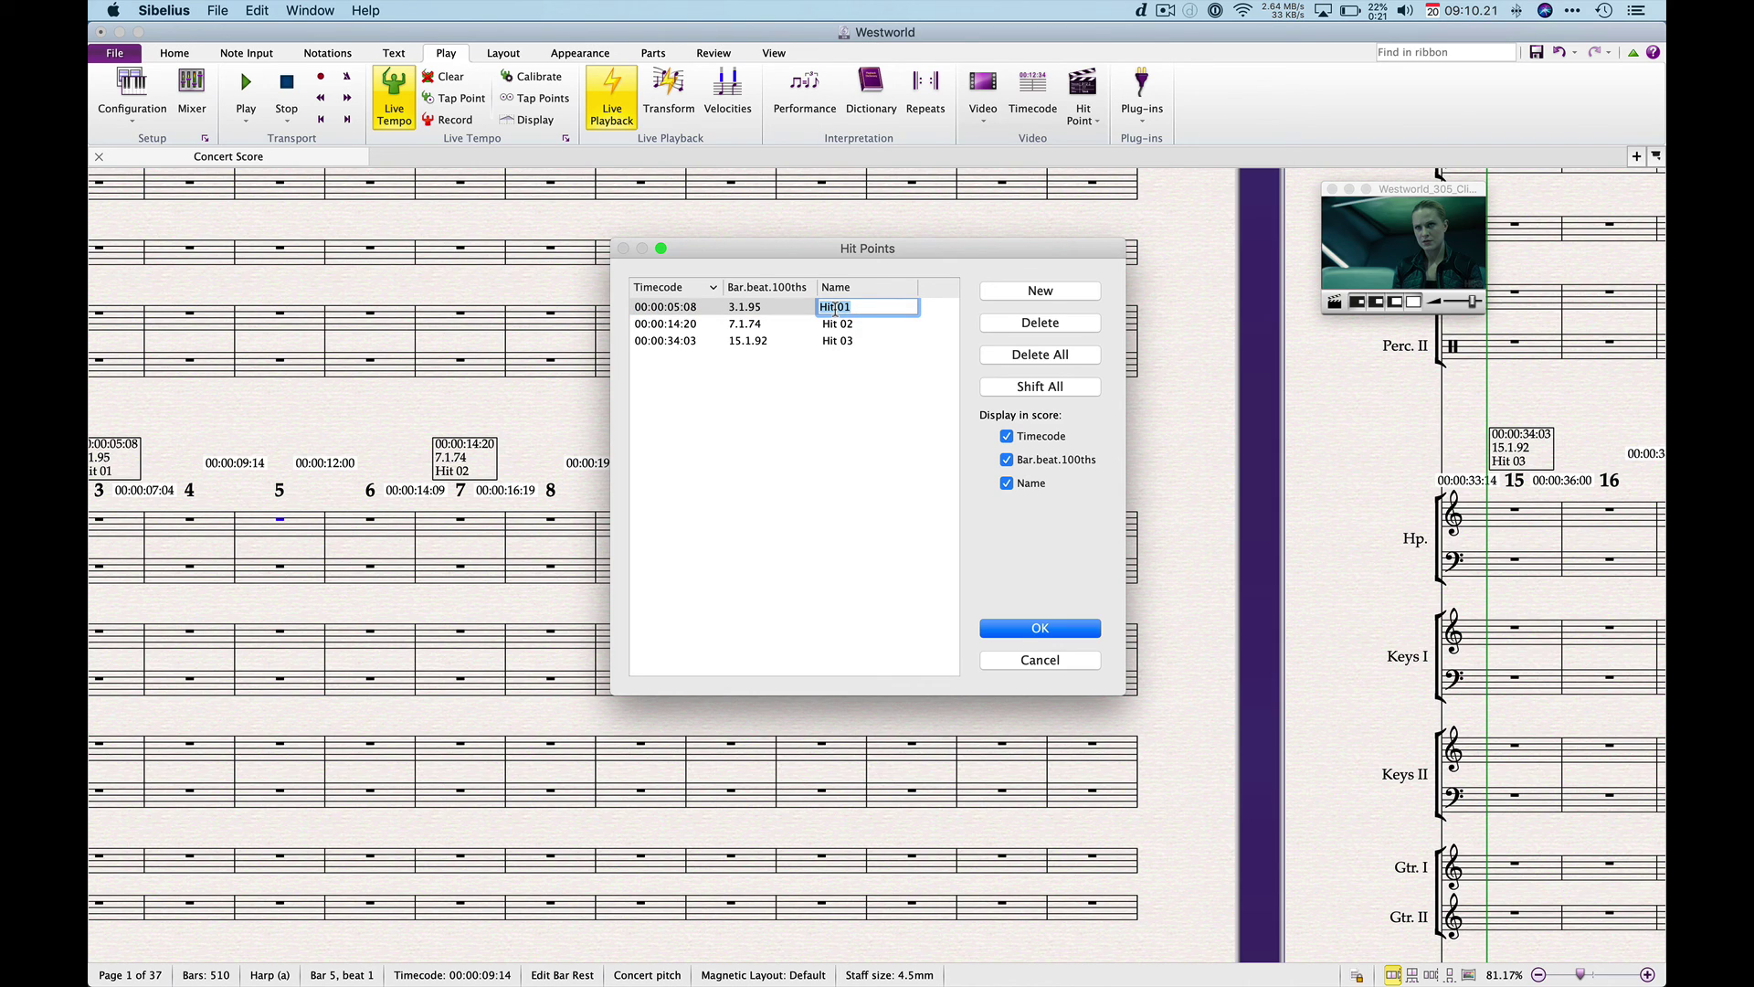
key(BackSpace)
key(shift)
text(Gunshot)
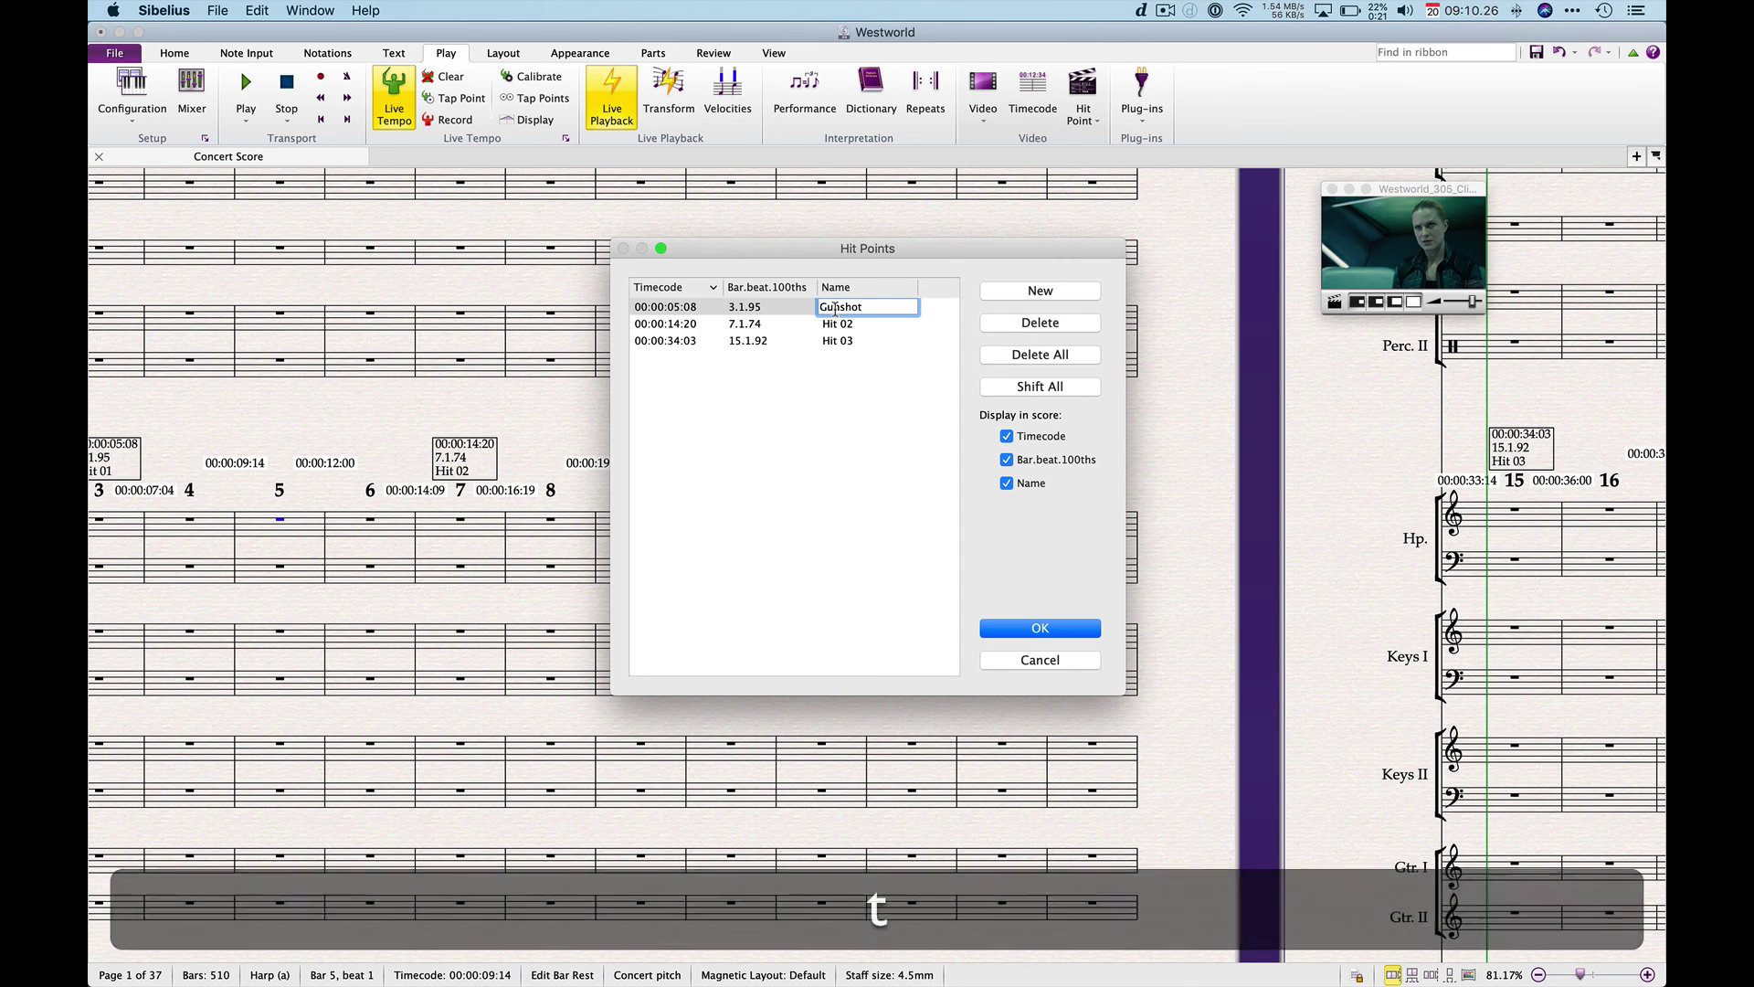
key(Return)
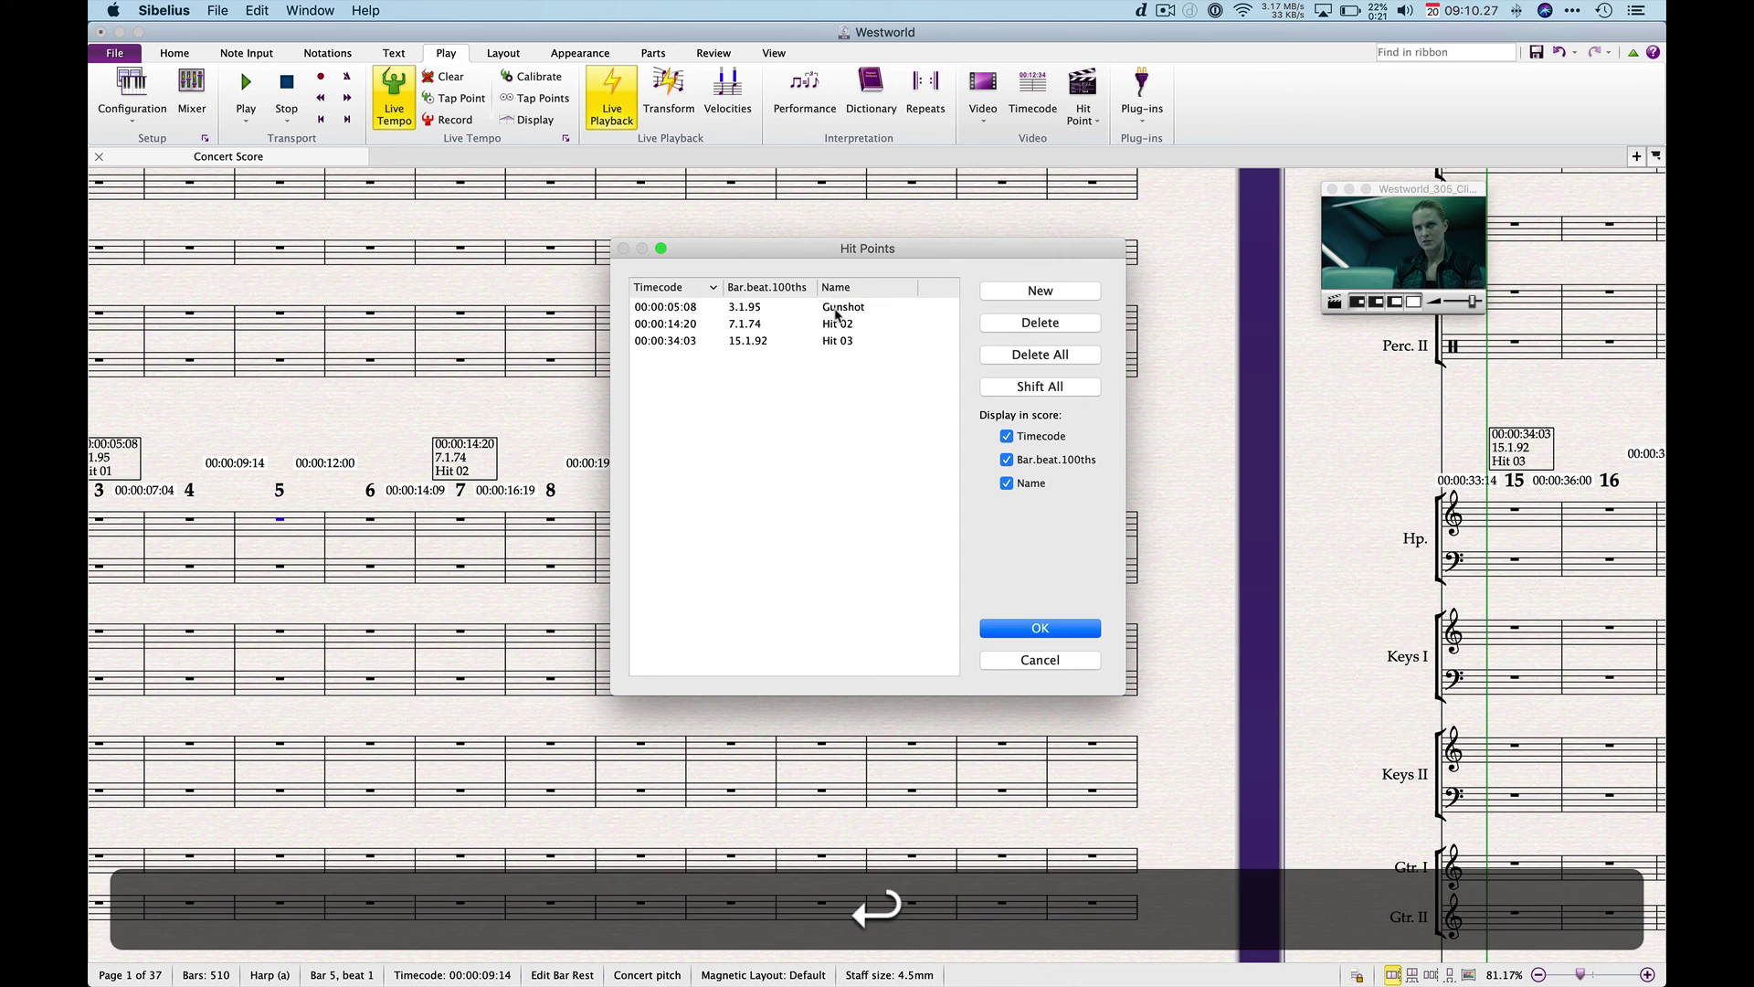
Rename the bar 7 hit point as Go! and the bar 15 hit point as Weirding out, and apply the changes
click(843, 325)
click(843, 325)
text(Gol)
click(841, 341)
click(841, 341)
text(Weir)
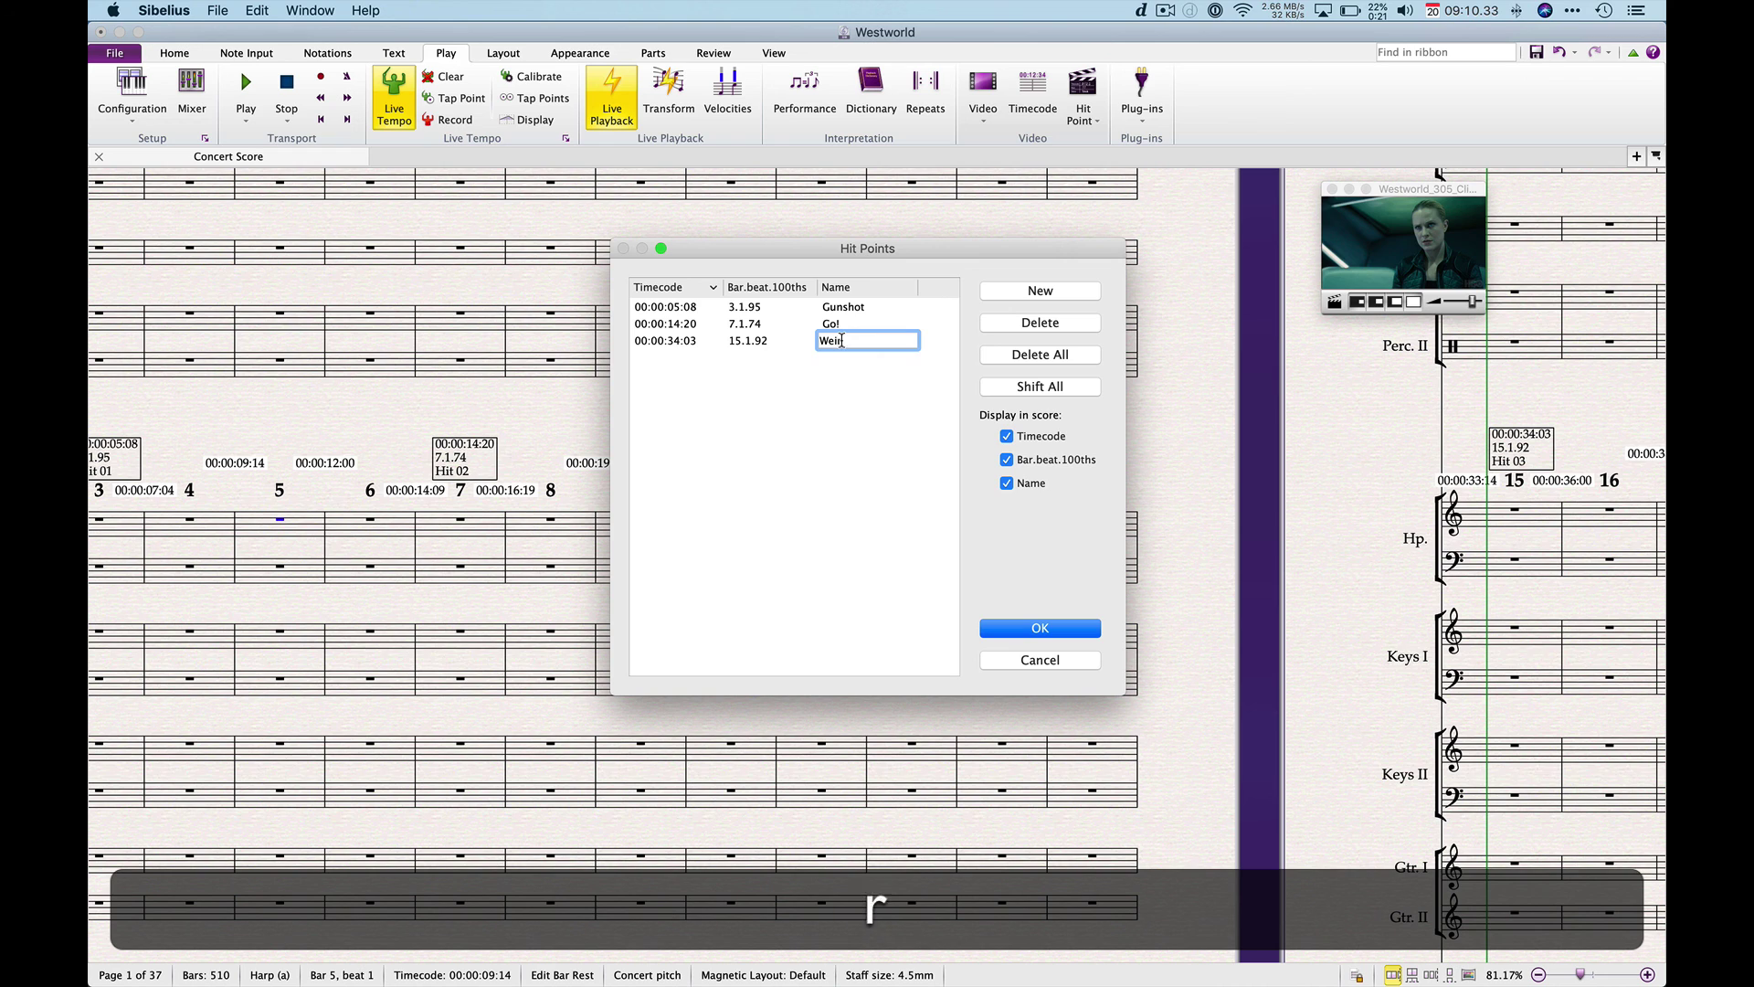
text(ding out)
key(Return)
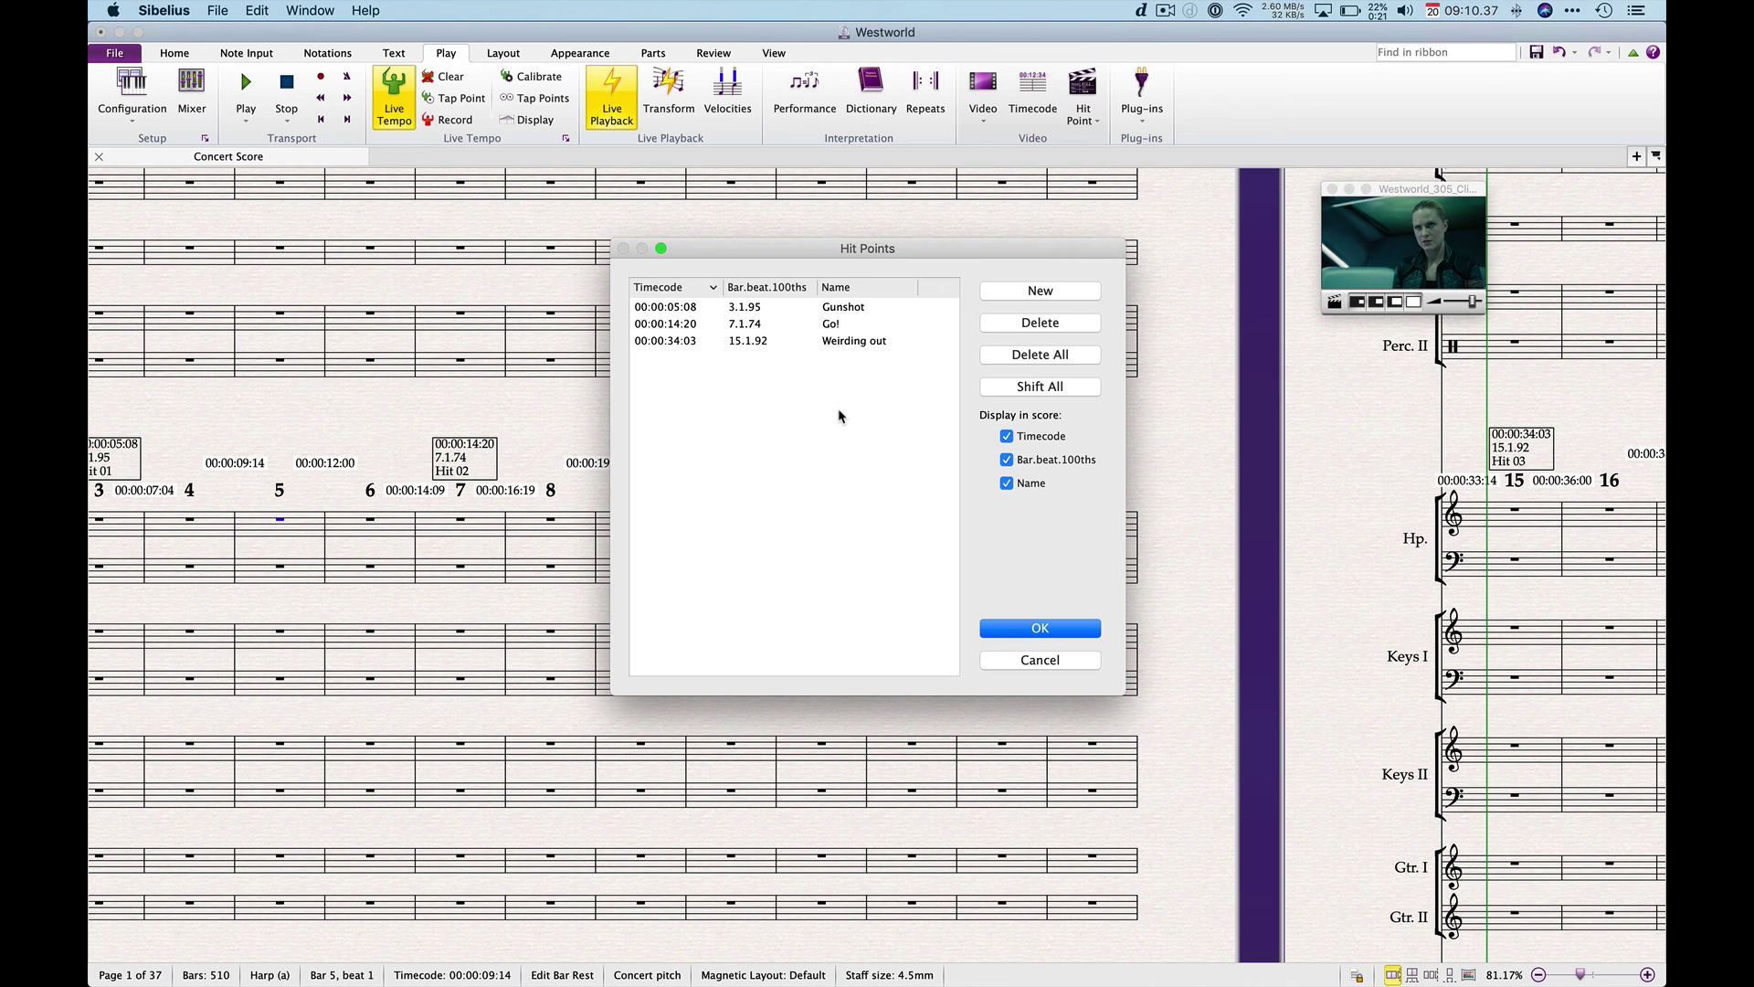
click(1053, 631)
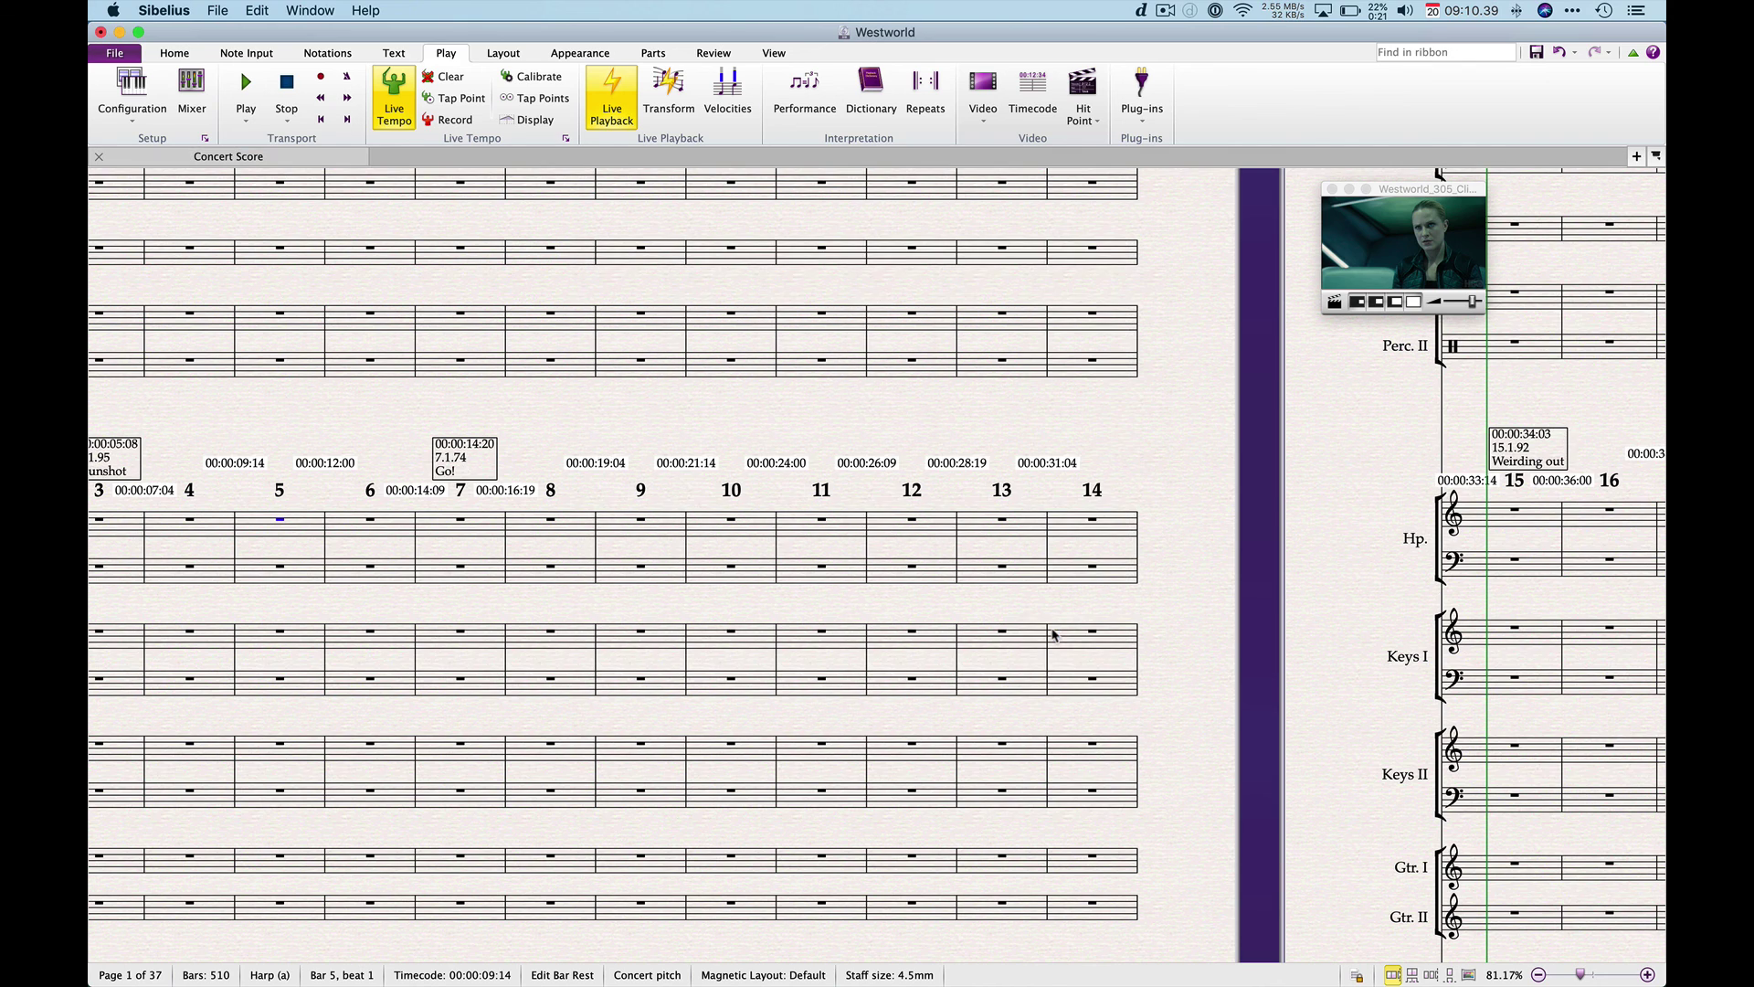
scroll(568, 423, left, 5)
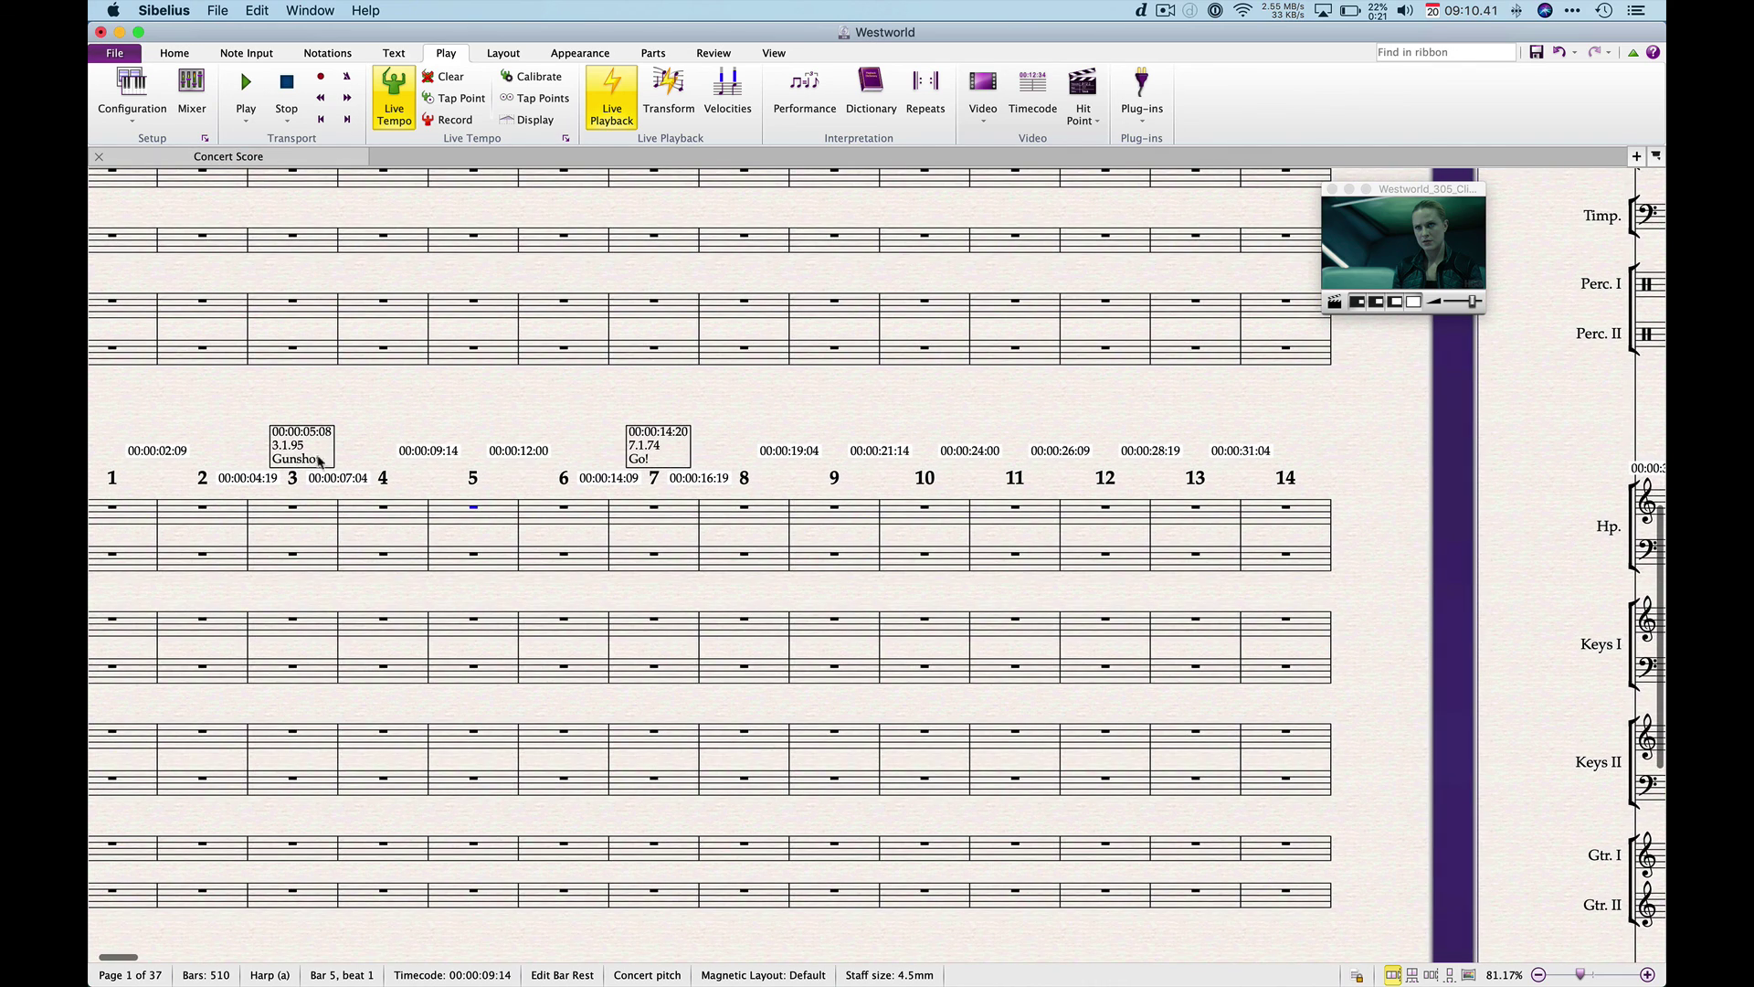
scroll(654, 462, right, 5)
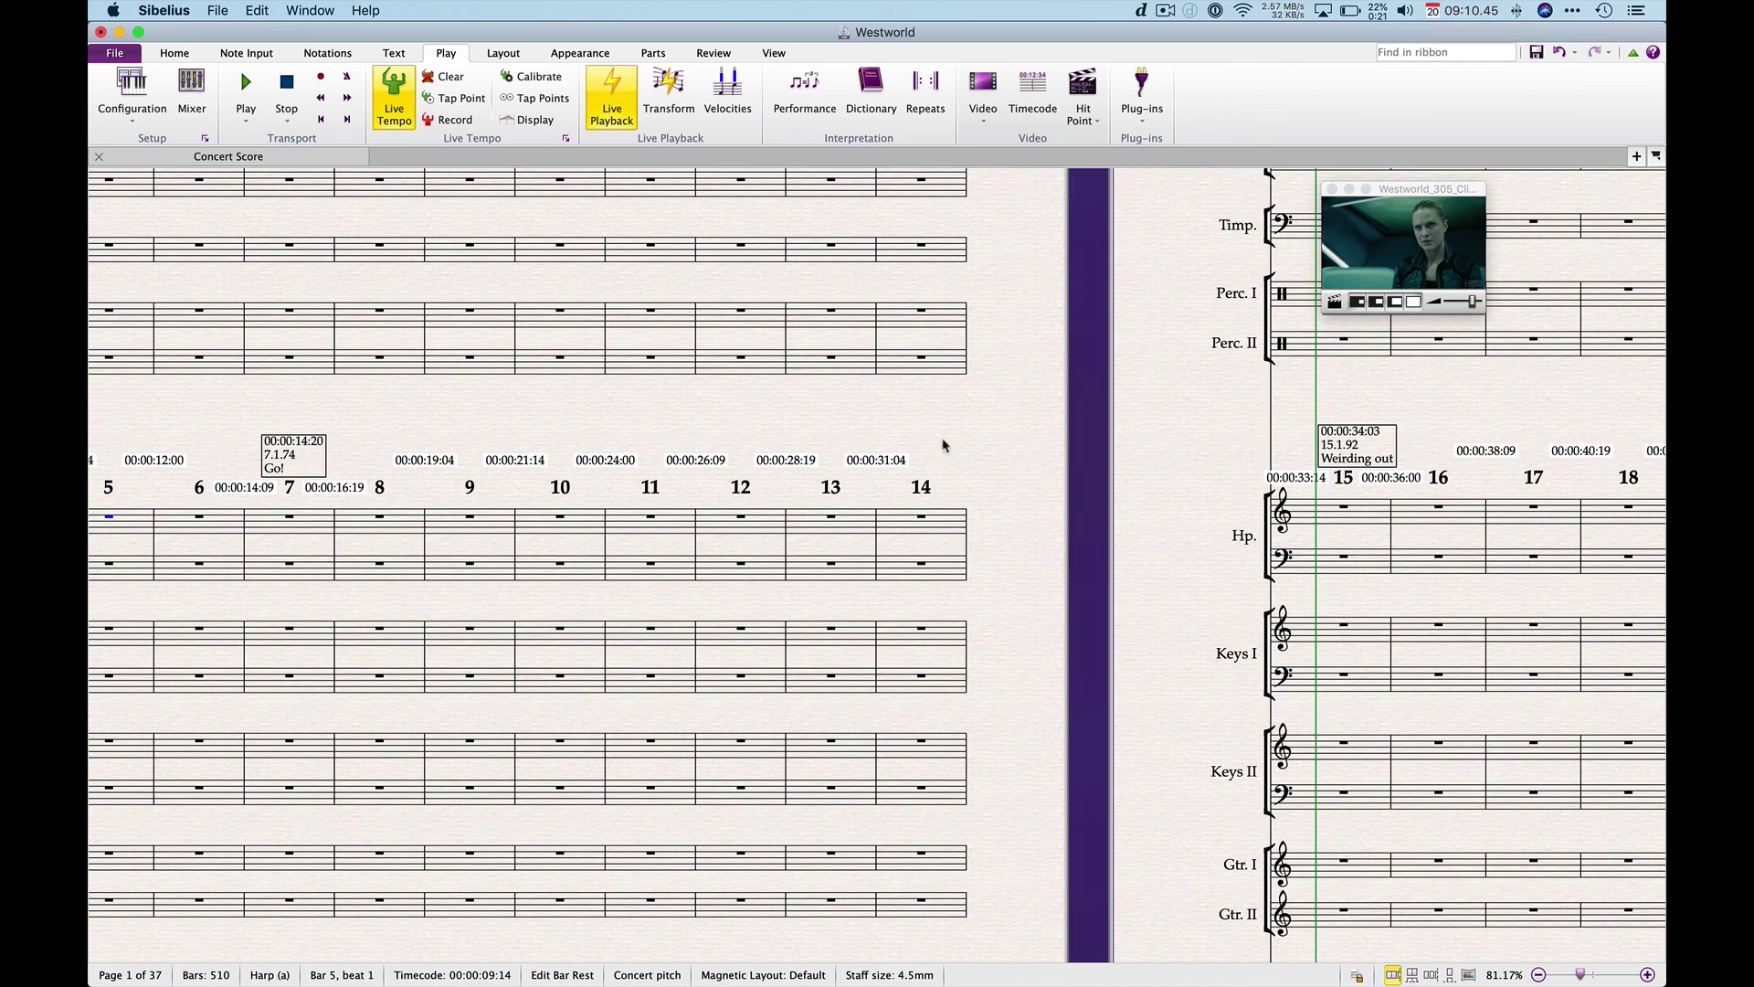
scroll(832, 454, left, 5)
scroll(832, 454, right, 3)
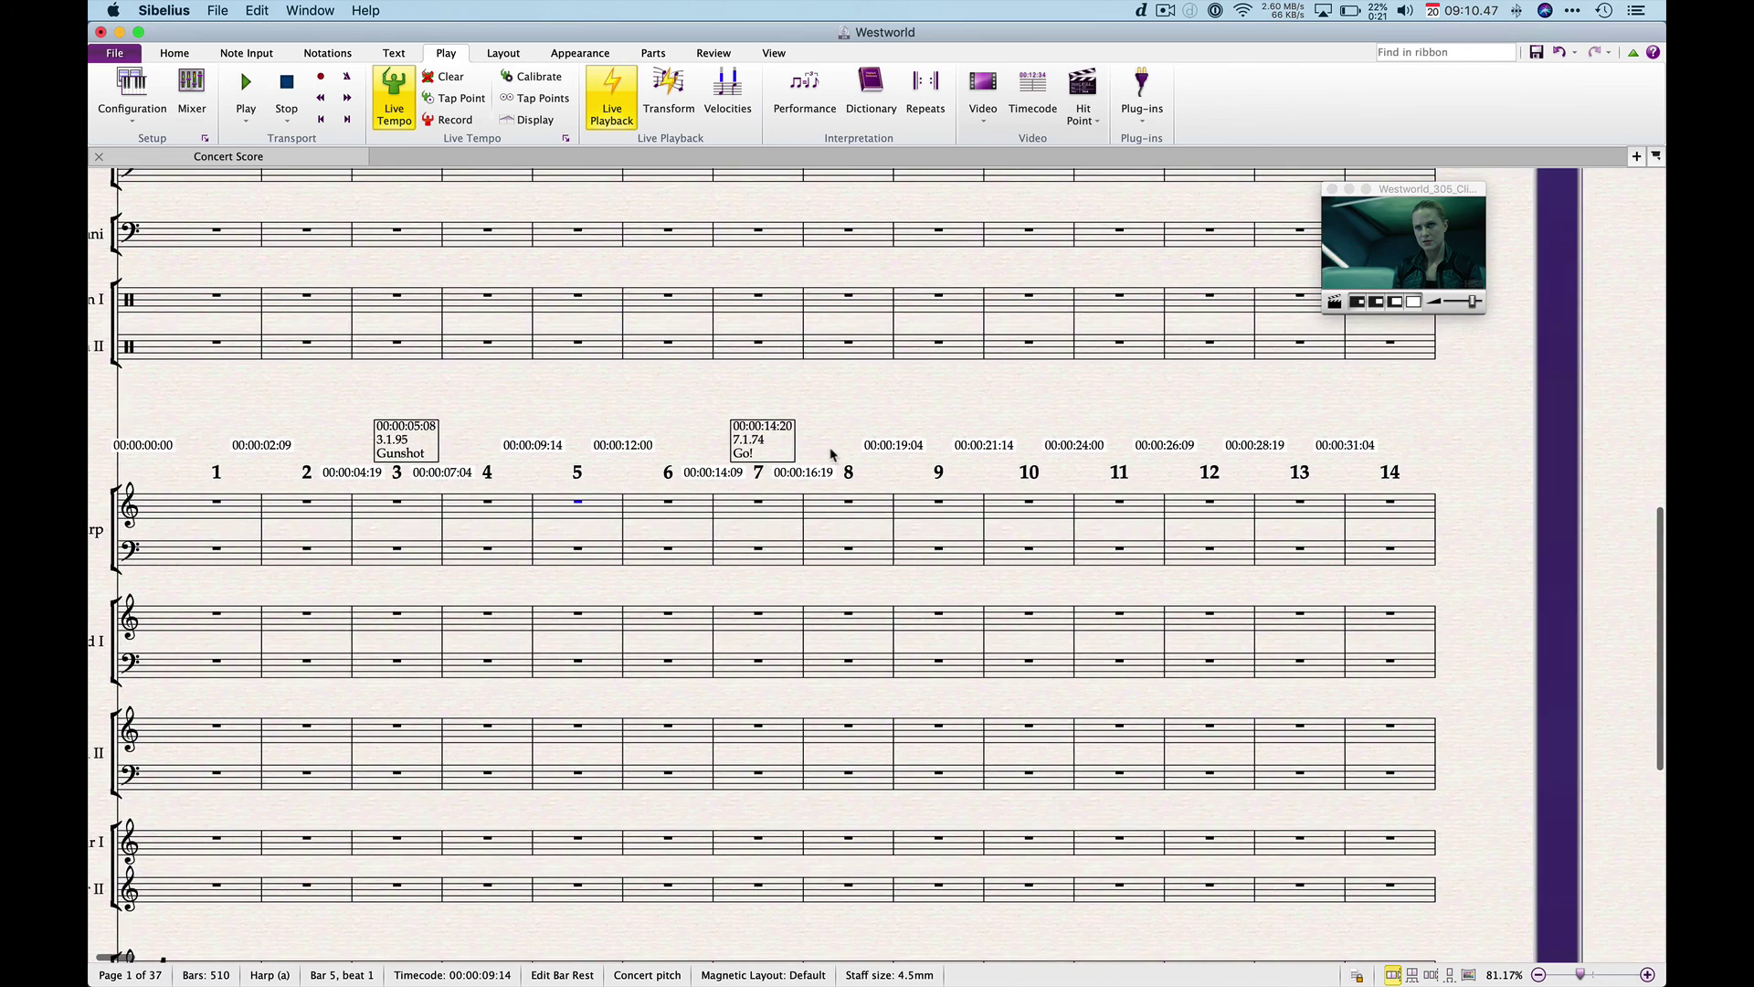